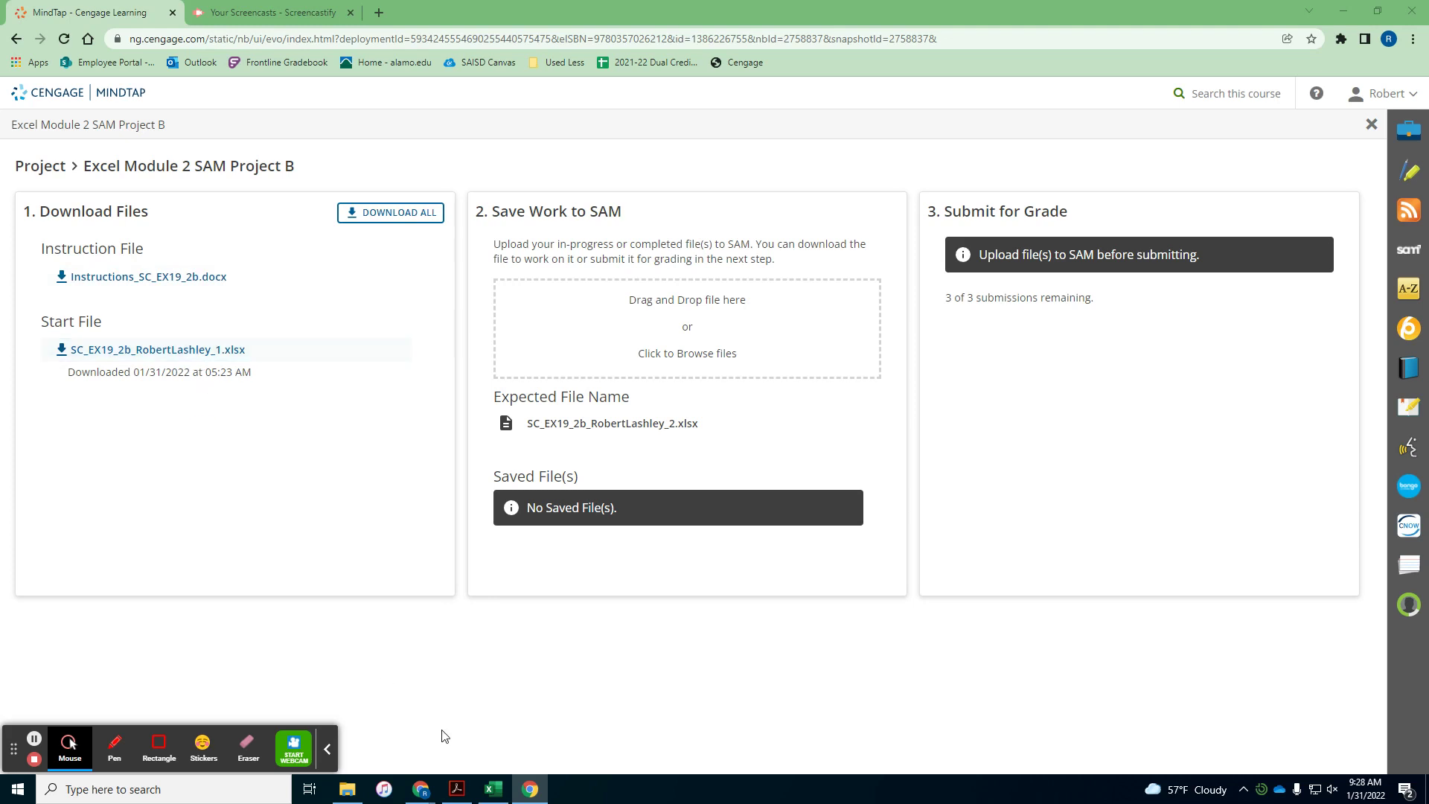
Bring the downloaded Module 2 SAM Project B start workbook to the front in Excel
click(493, 789)
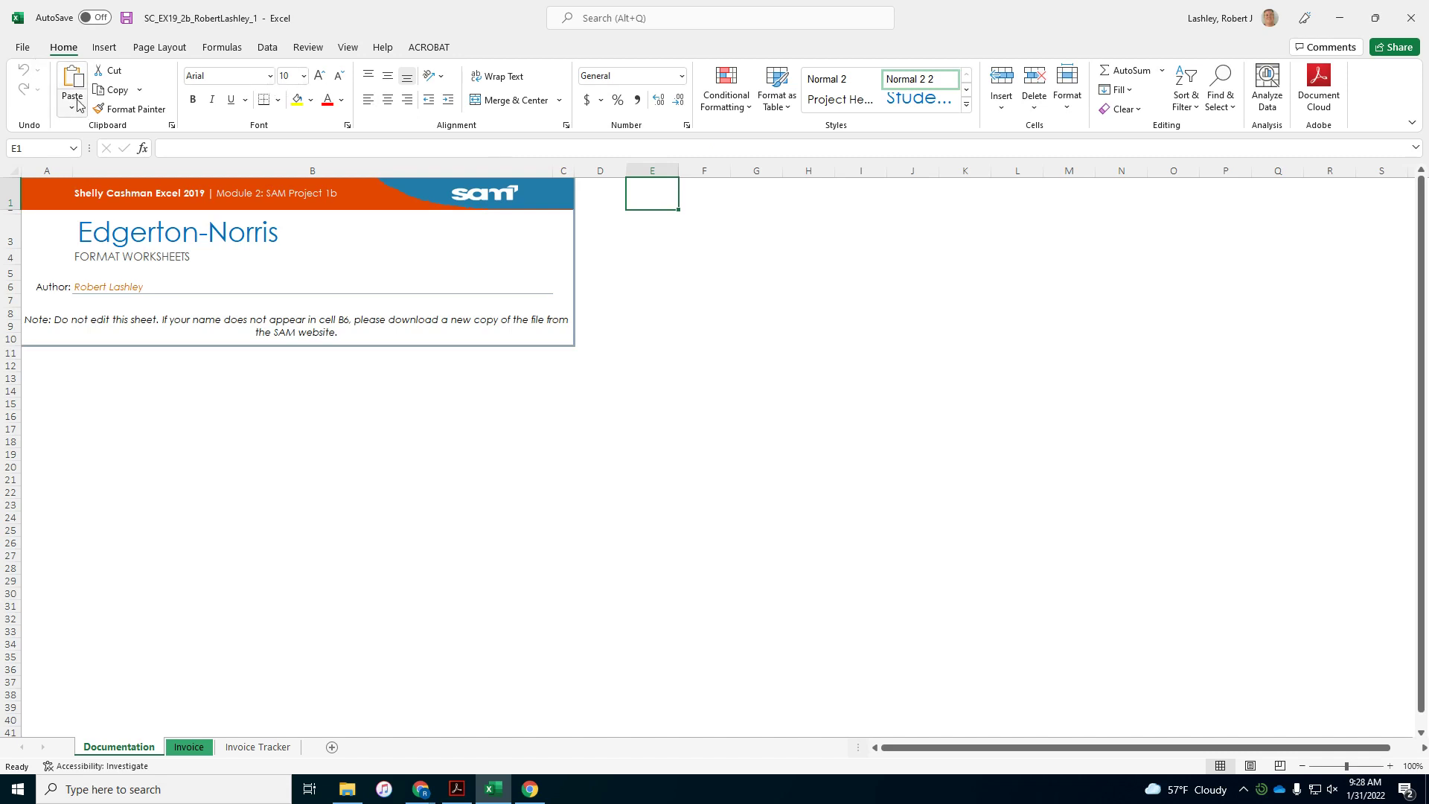
Save a copy of the workbook with the file name ending in 2 instead of 1
click(20, 48)
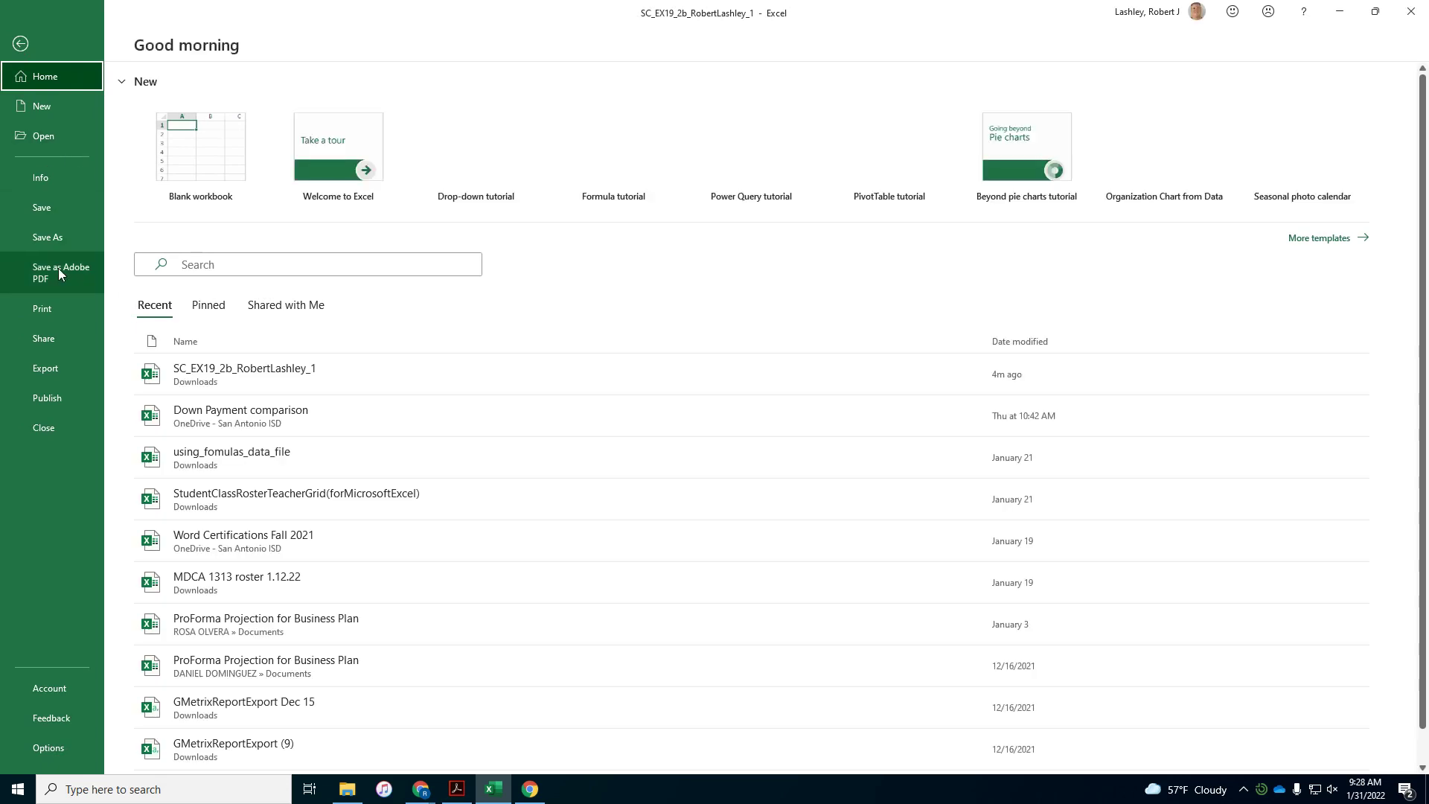
click(48, 238)
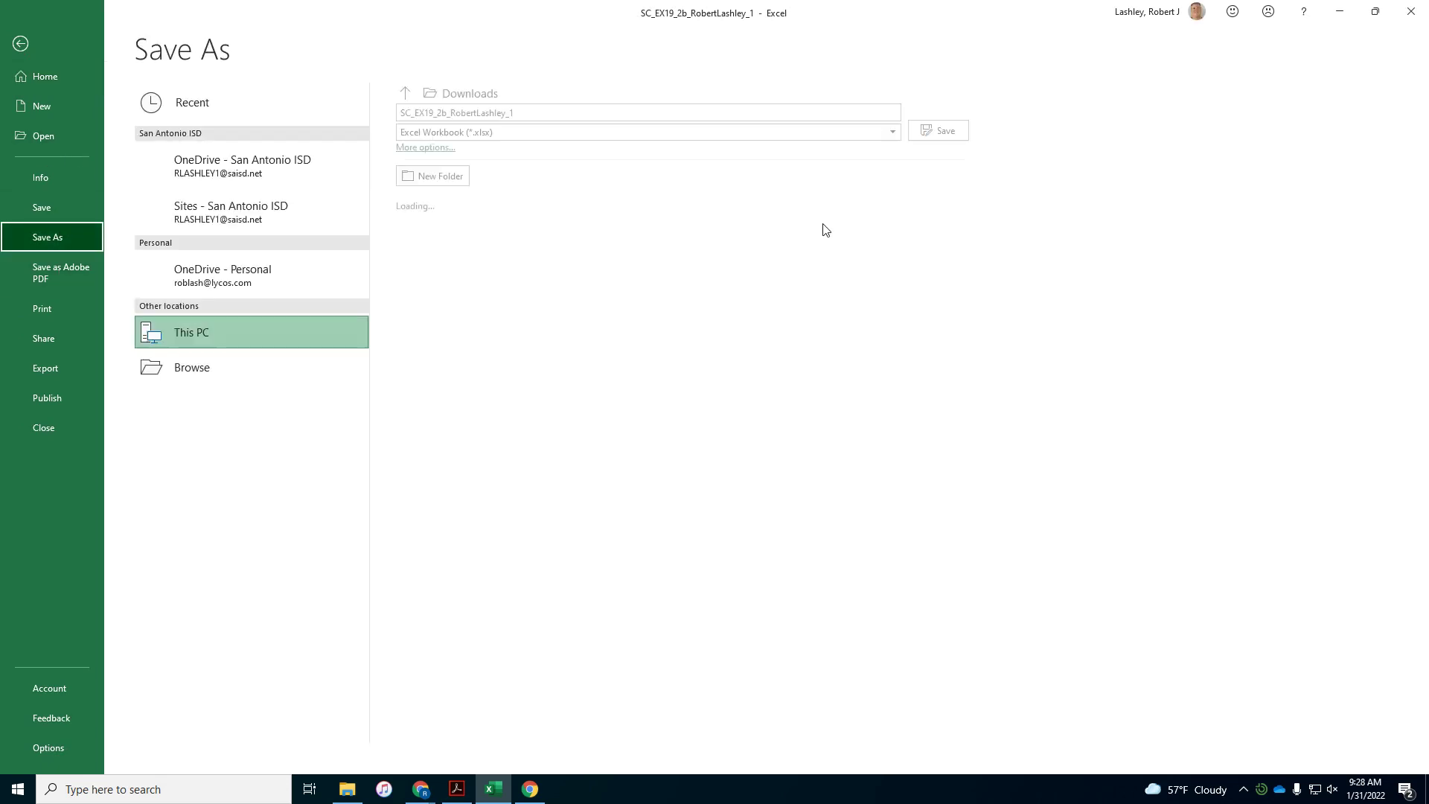
click(570, 110)
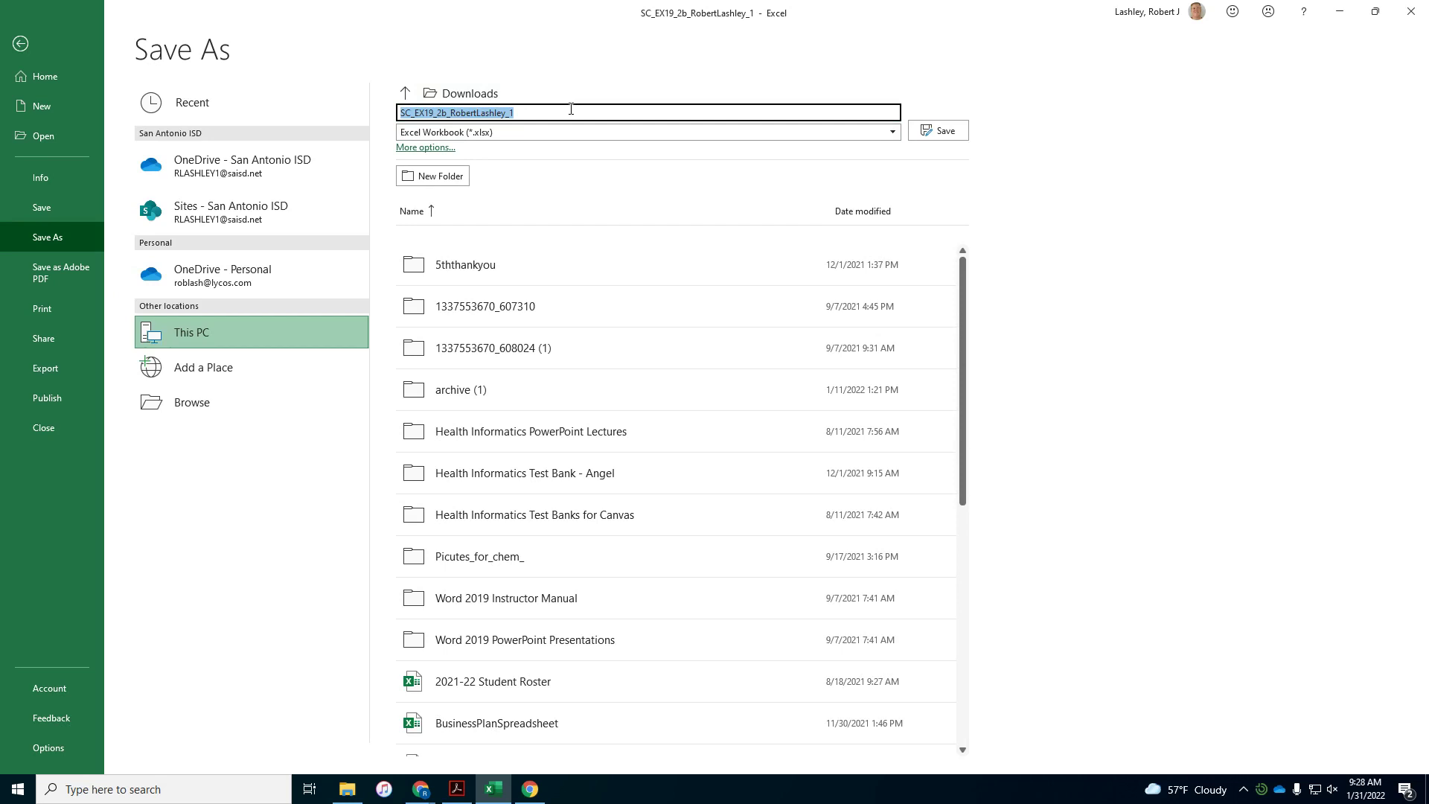
click(571, 110)
key(BackSpace)
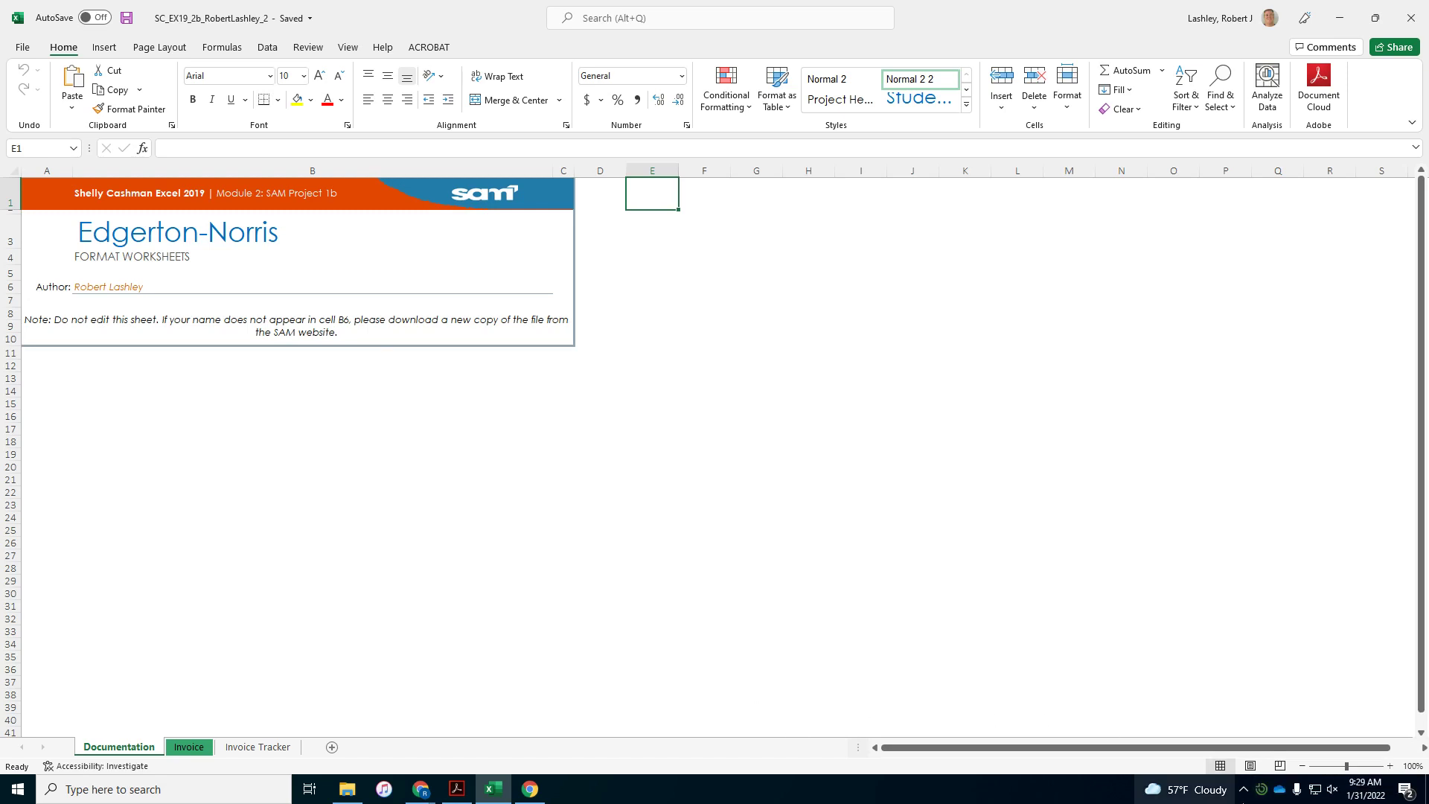
Rename the Invoice sheet tab to 'Current Invoice'
click(1299, 790)
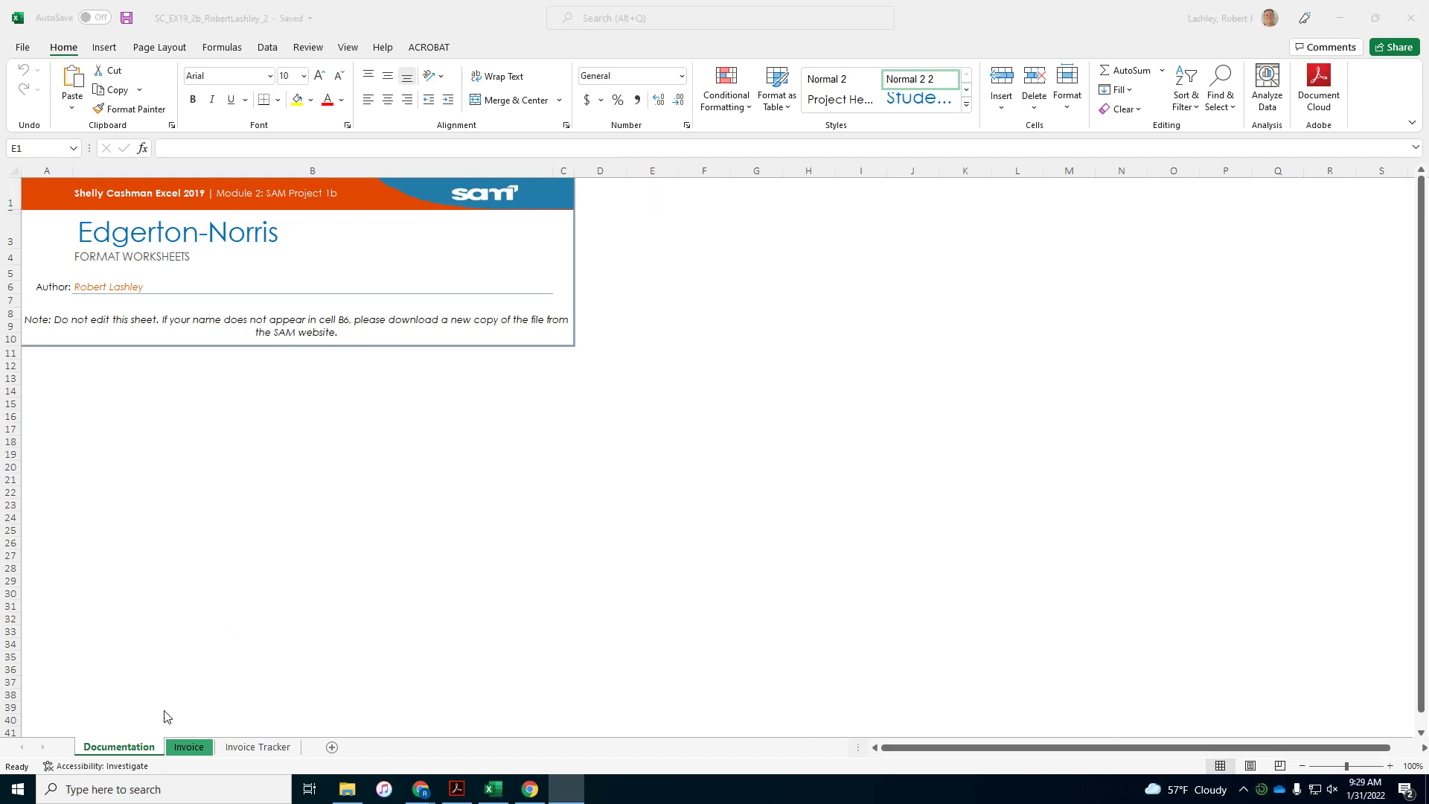
click(175, 750)
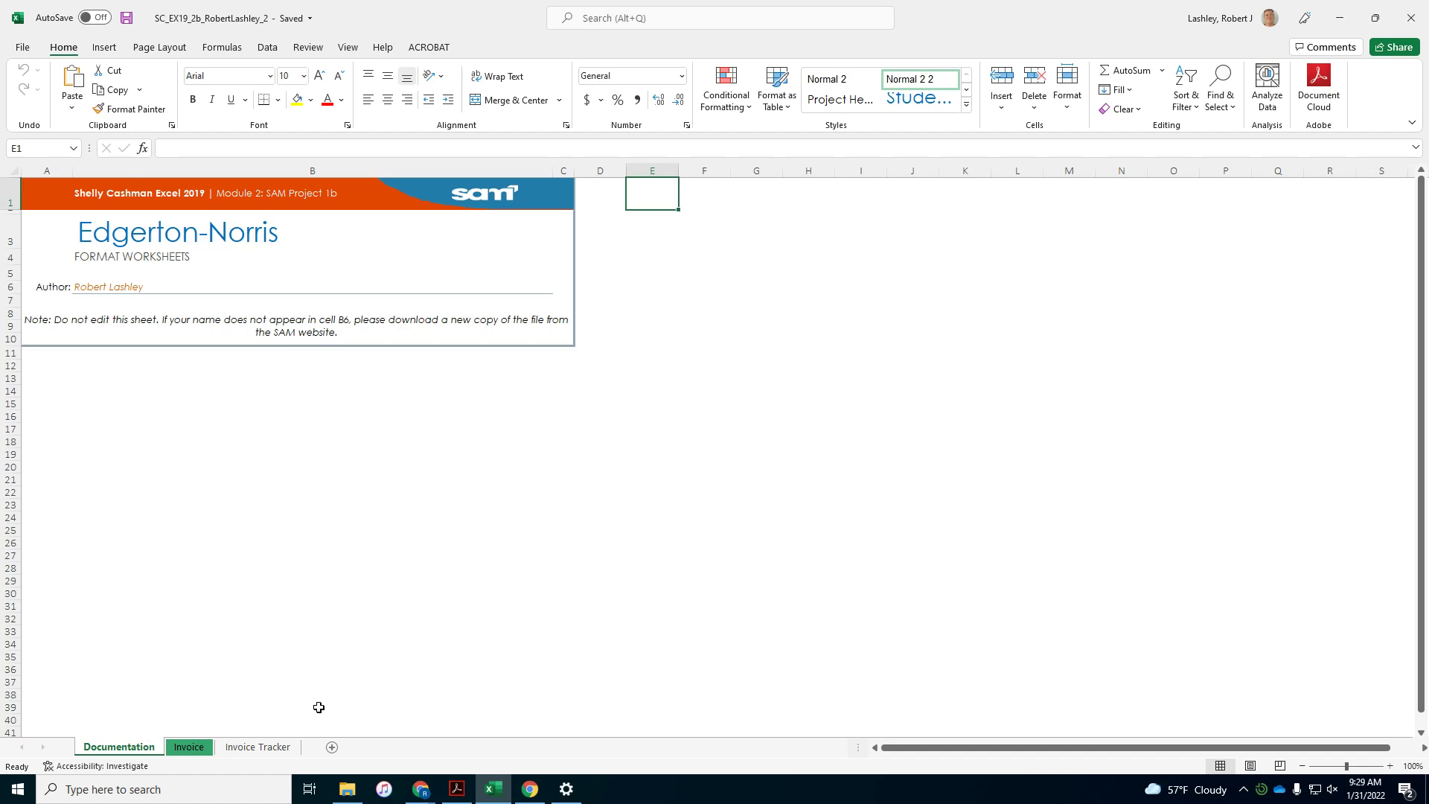
click(189, 747)
right_click(193, 752)
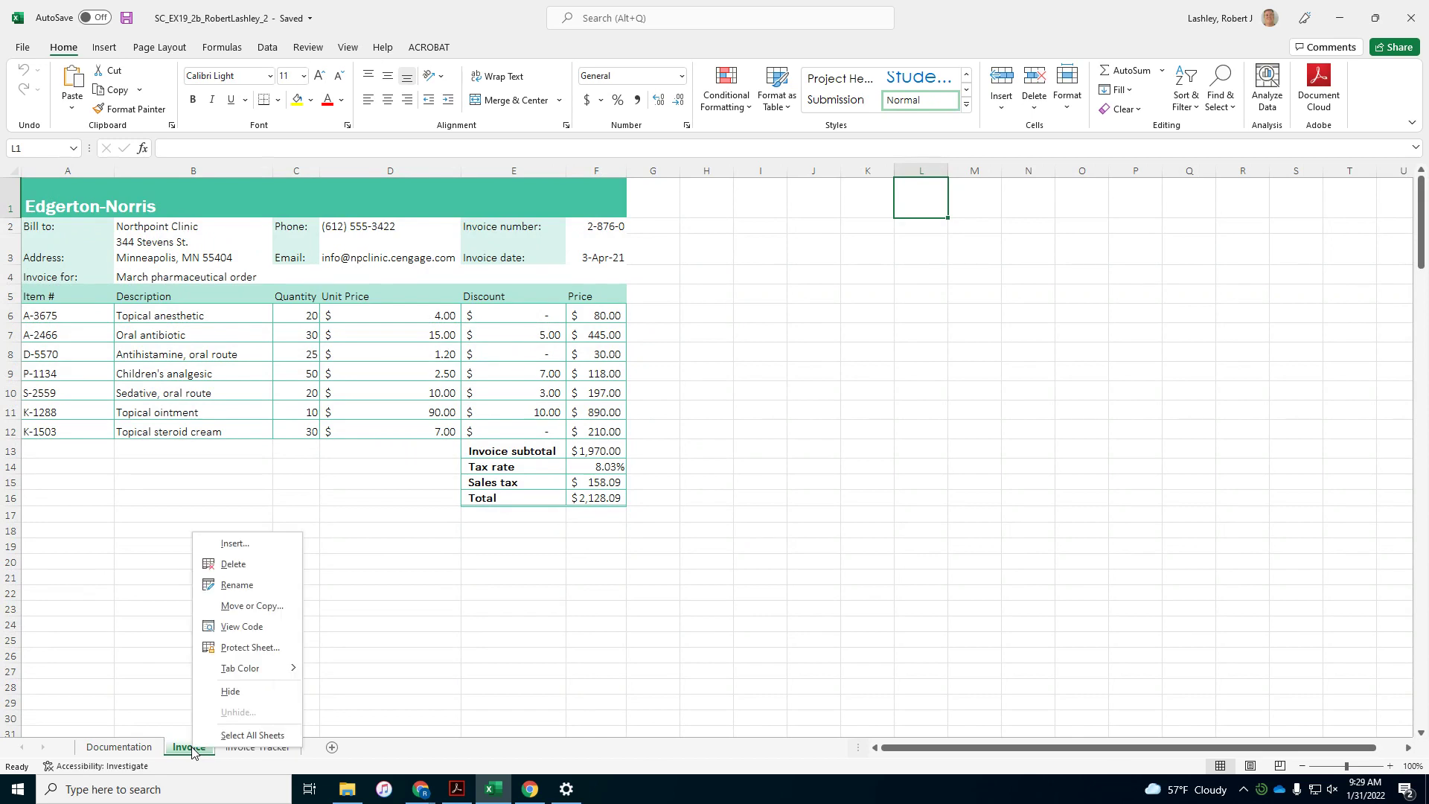
click(236, 586)
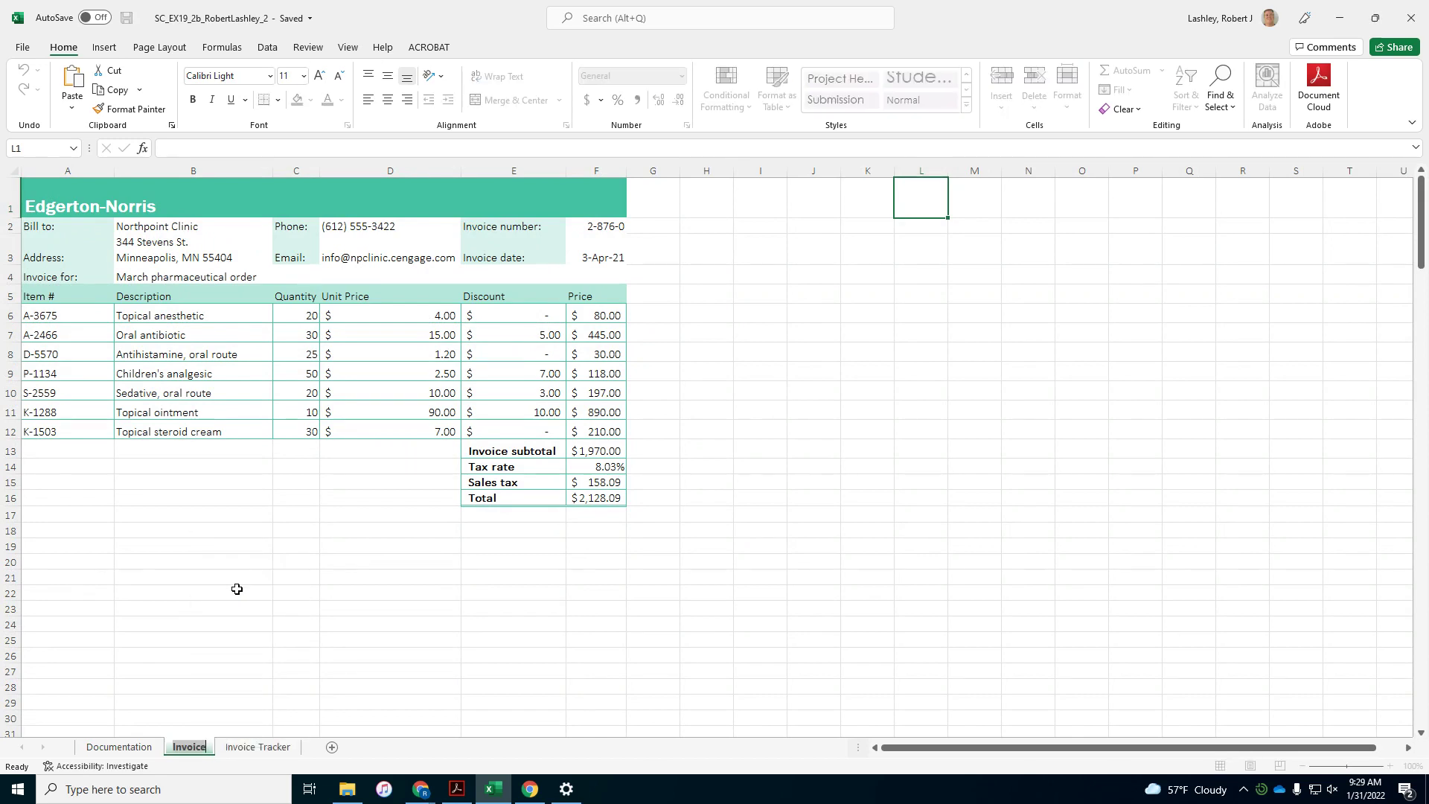
text(Current I)
text(nvoic)
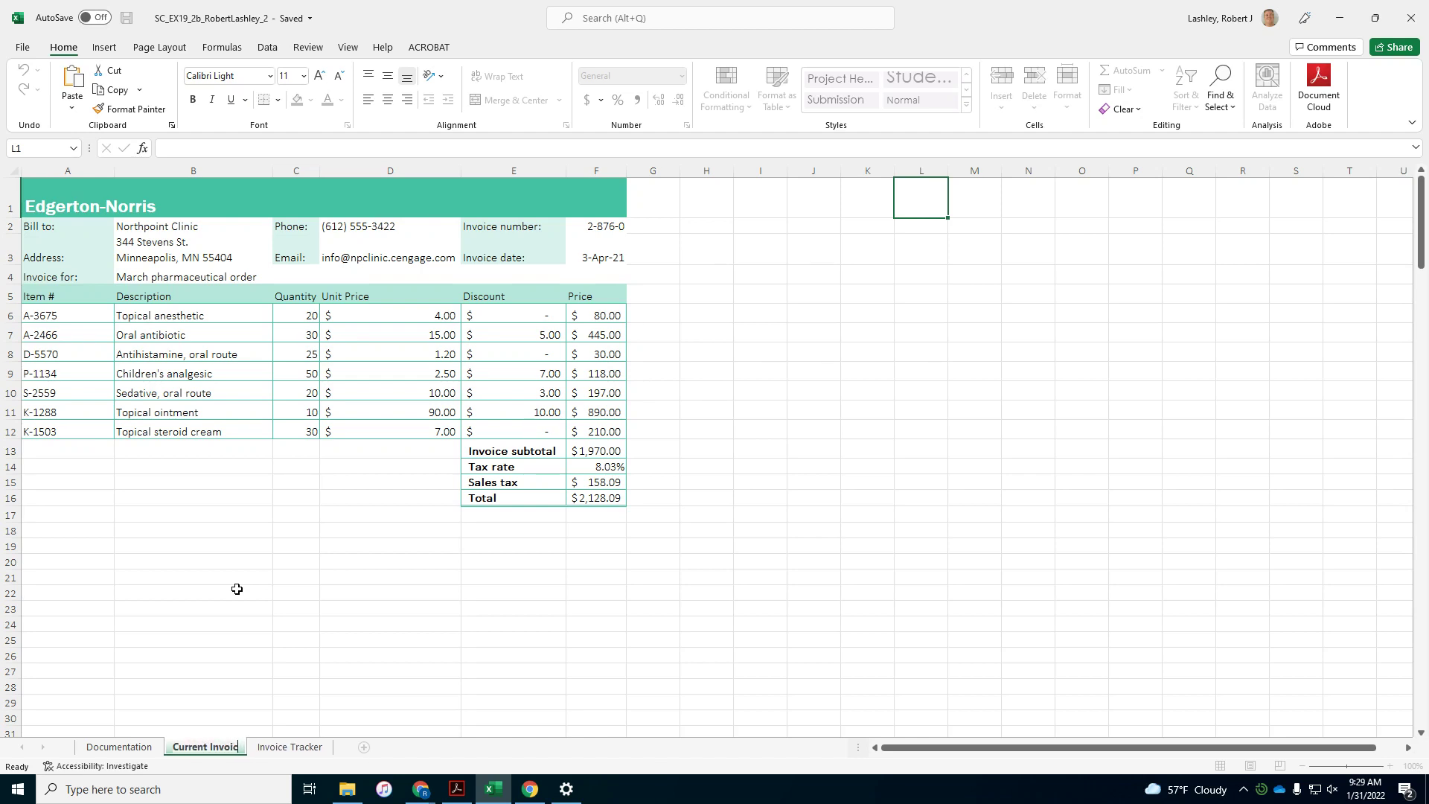
text(e)
key(Return)
Apply Middle Align to the Edgerton-Norris title in cell A1
click(99, 205)
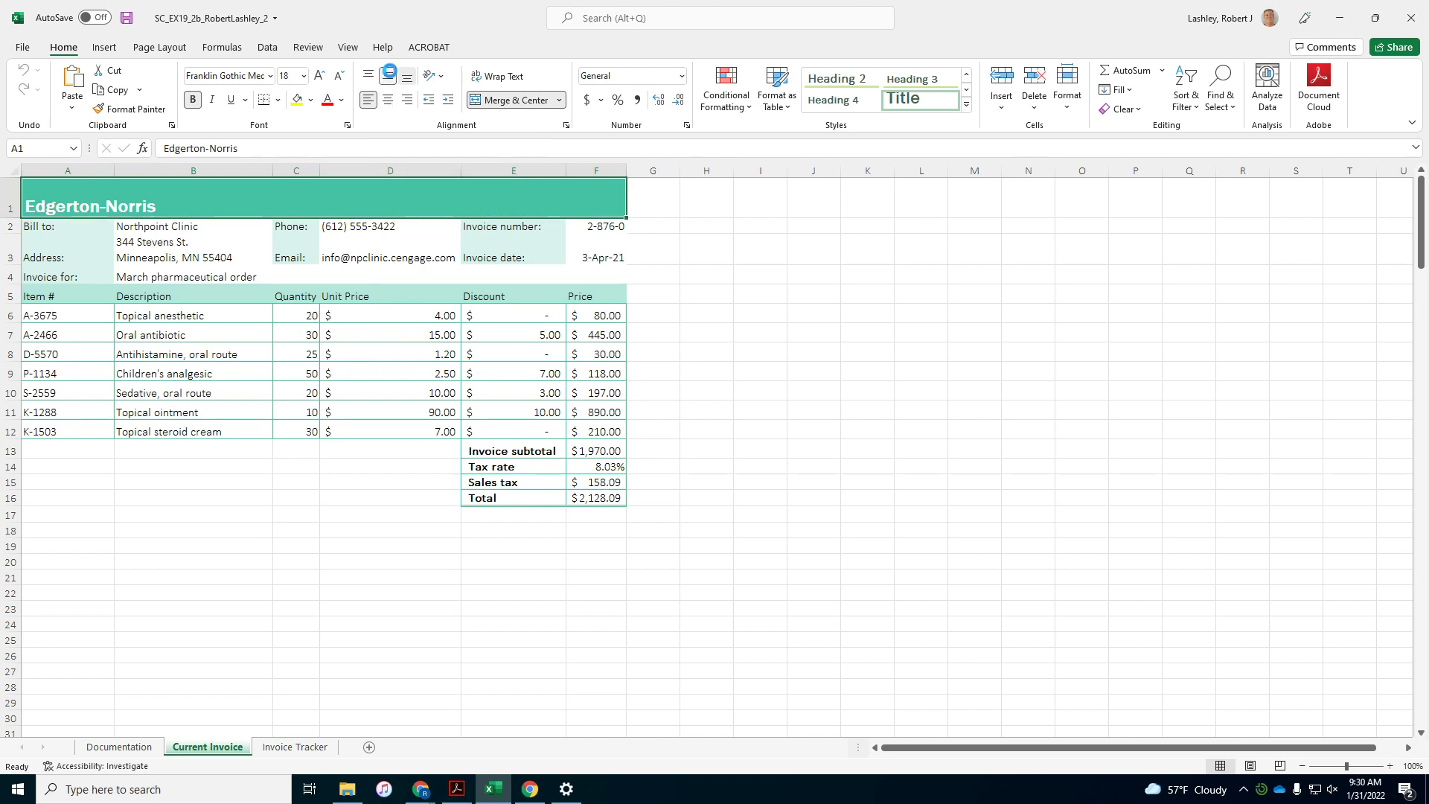
click(392, 76)
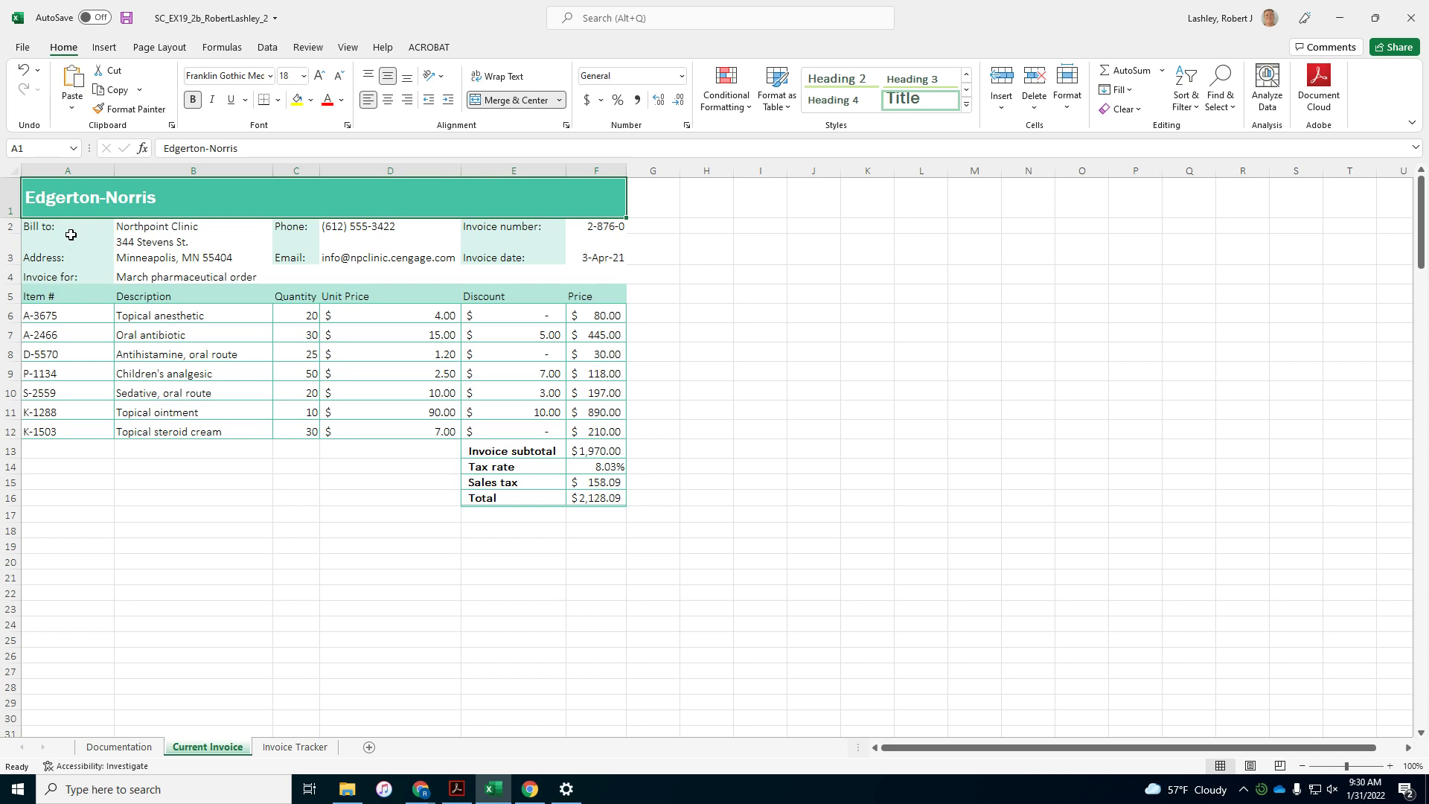
Give range A2:F4 a teal-green outline border through More Borders
drag(70, 234, 604, 265)
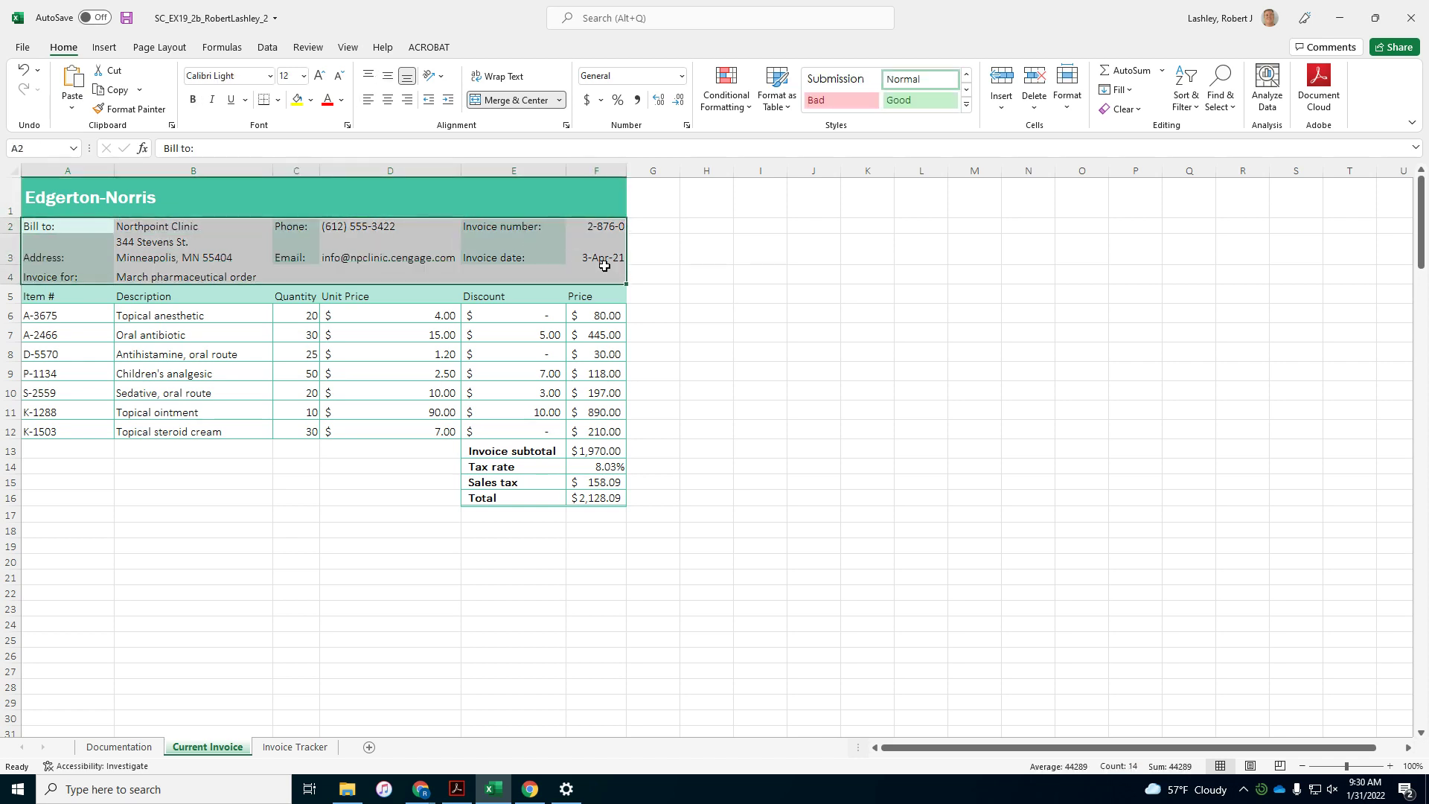
click(280, 102)
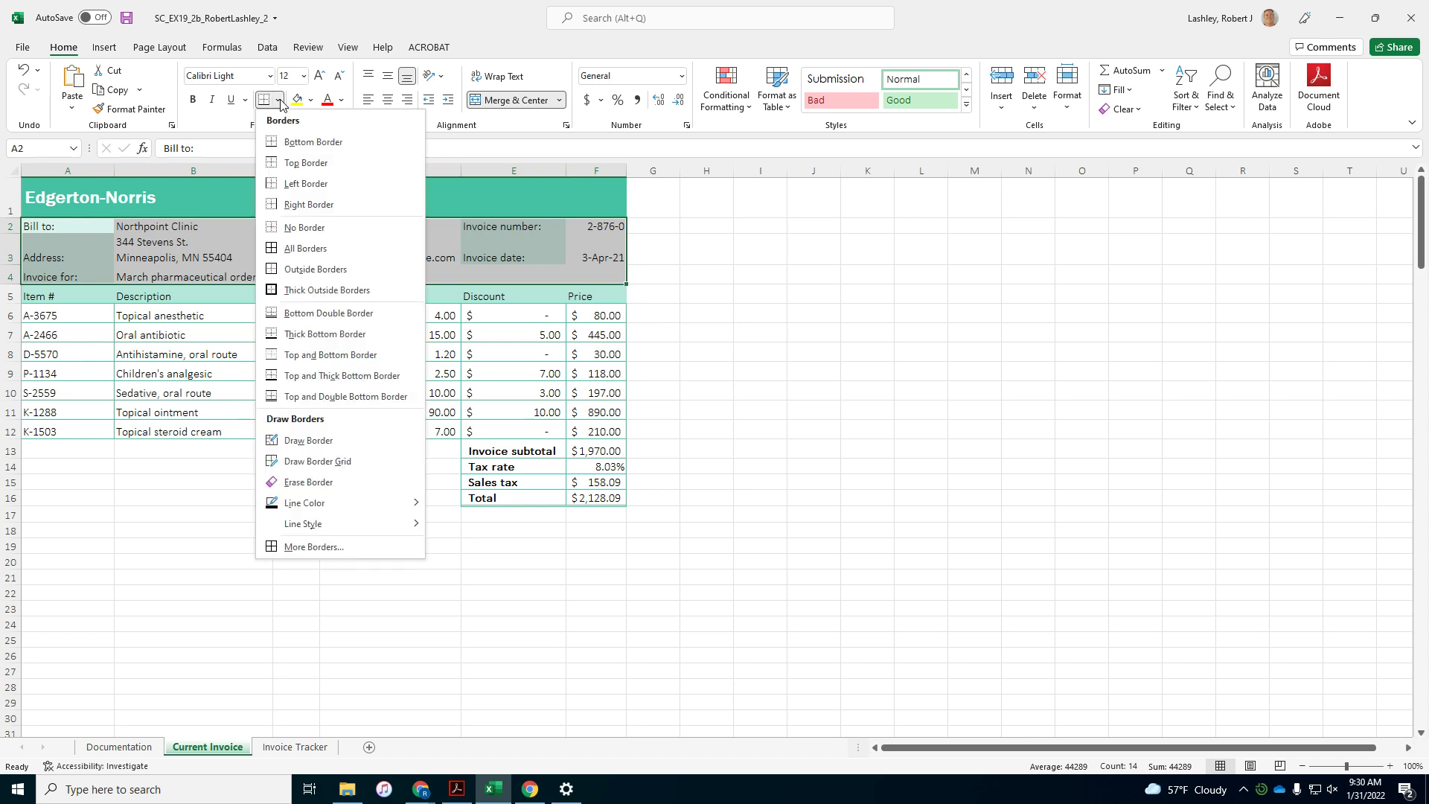
click(336, 273)
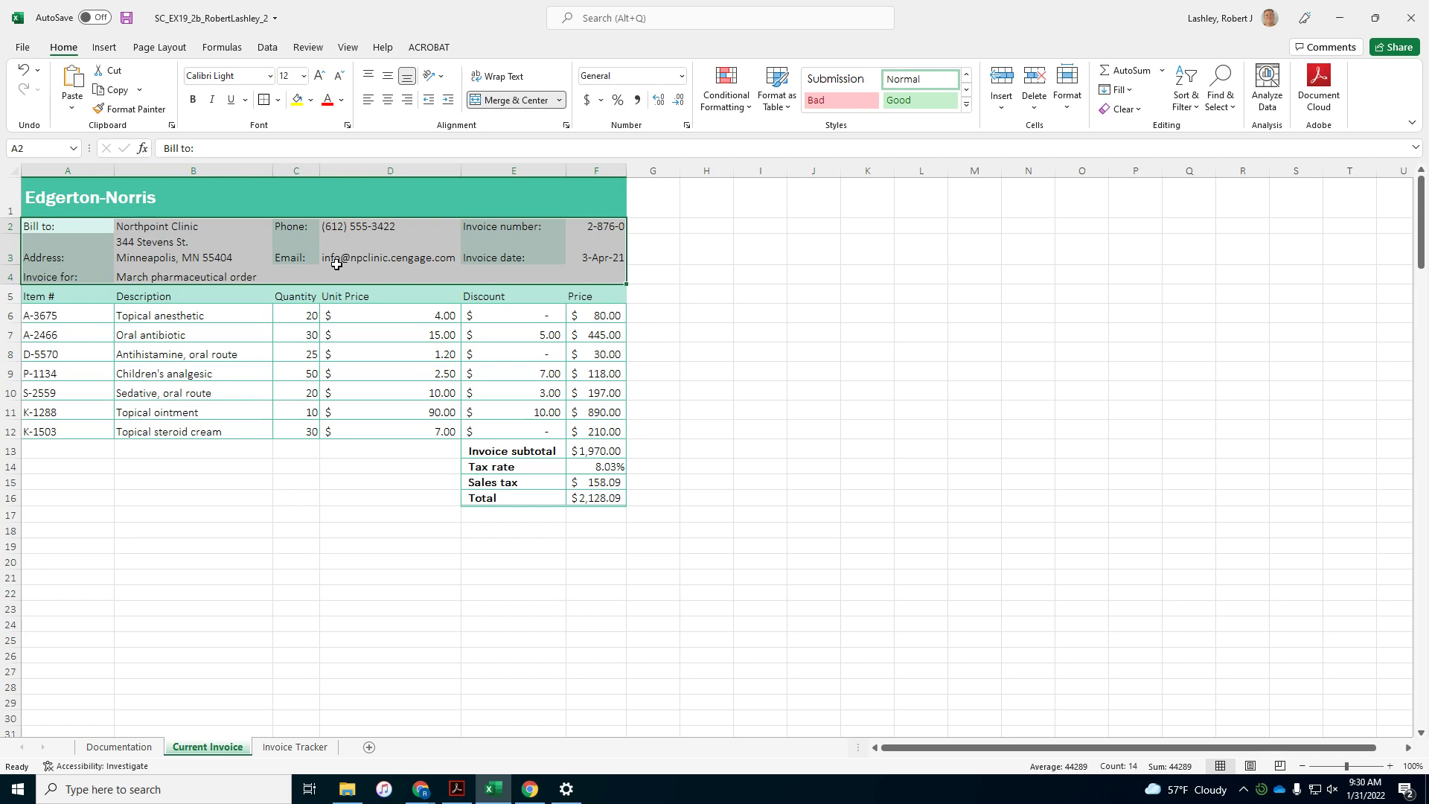
click(278, 99)
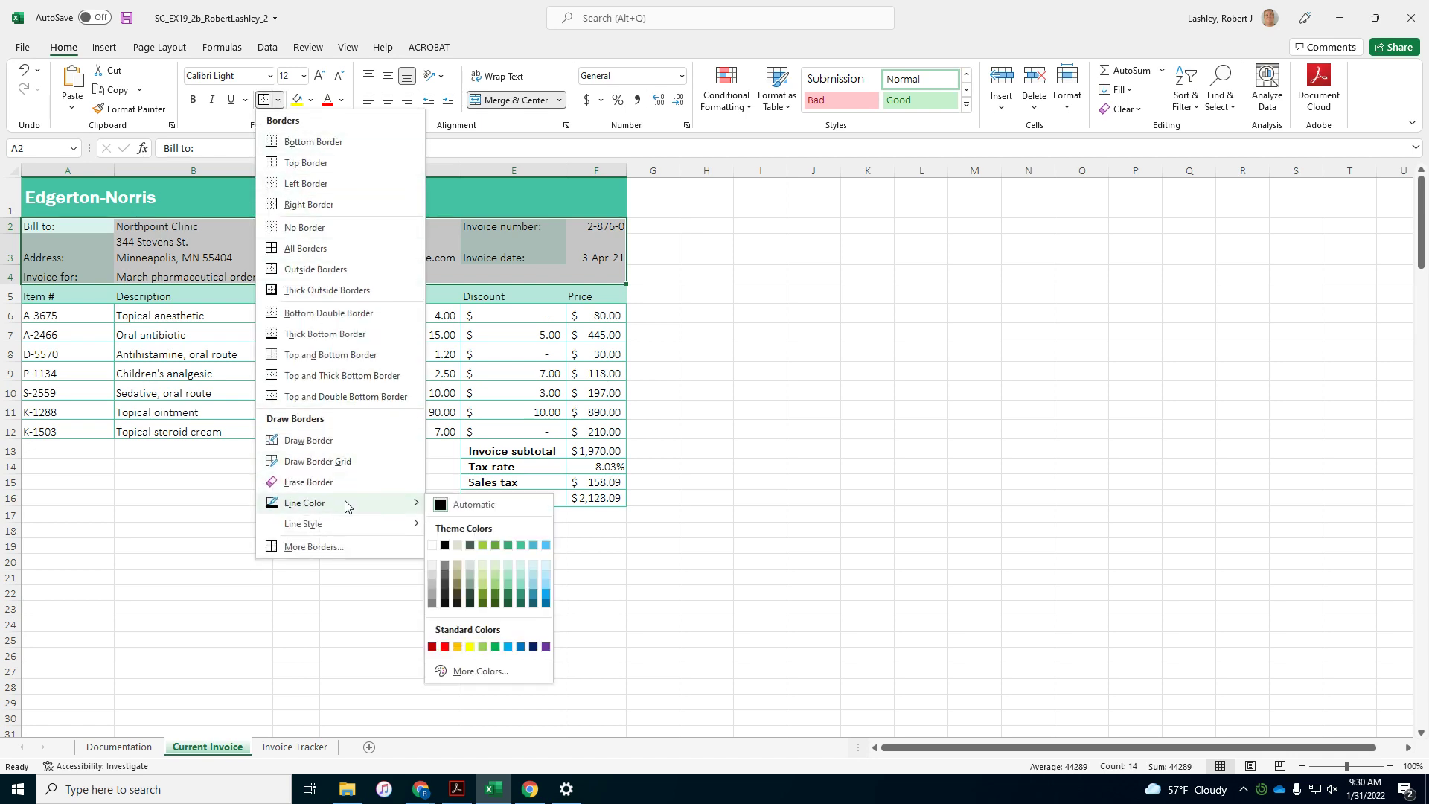
click(348, 547)
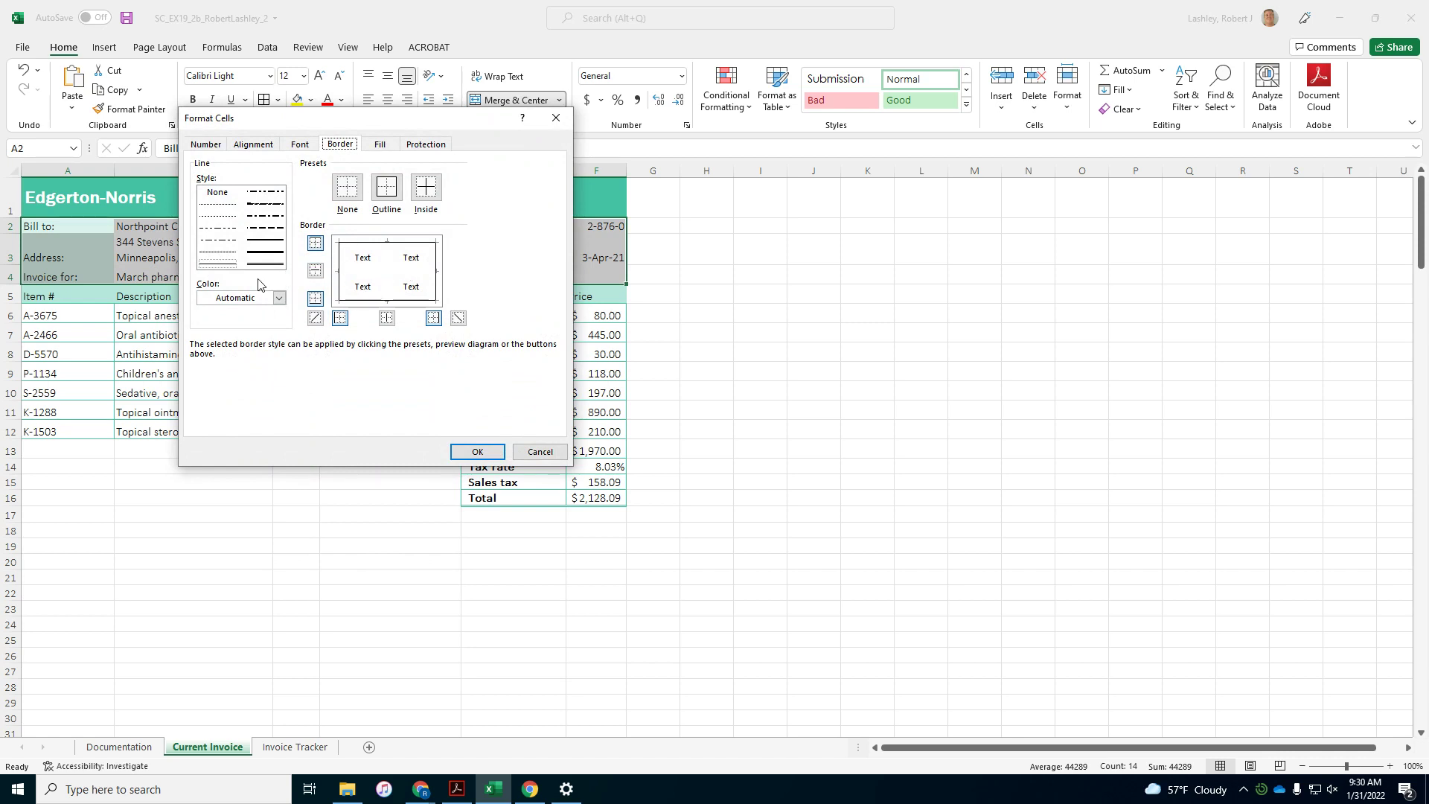
click(277, 298)
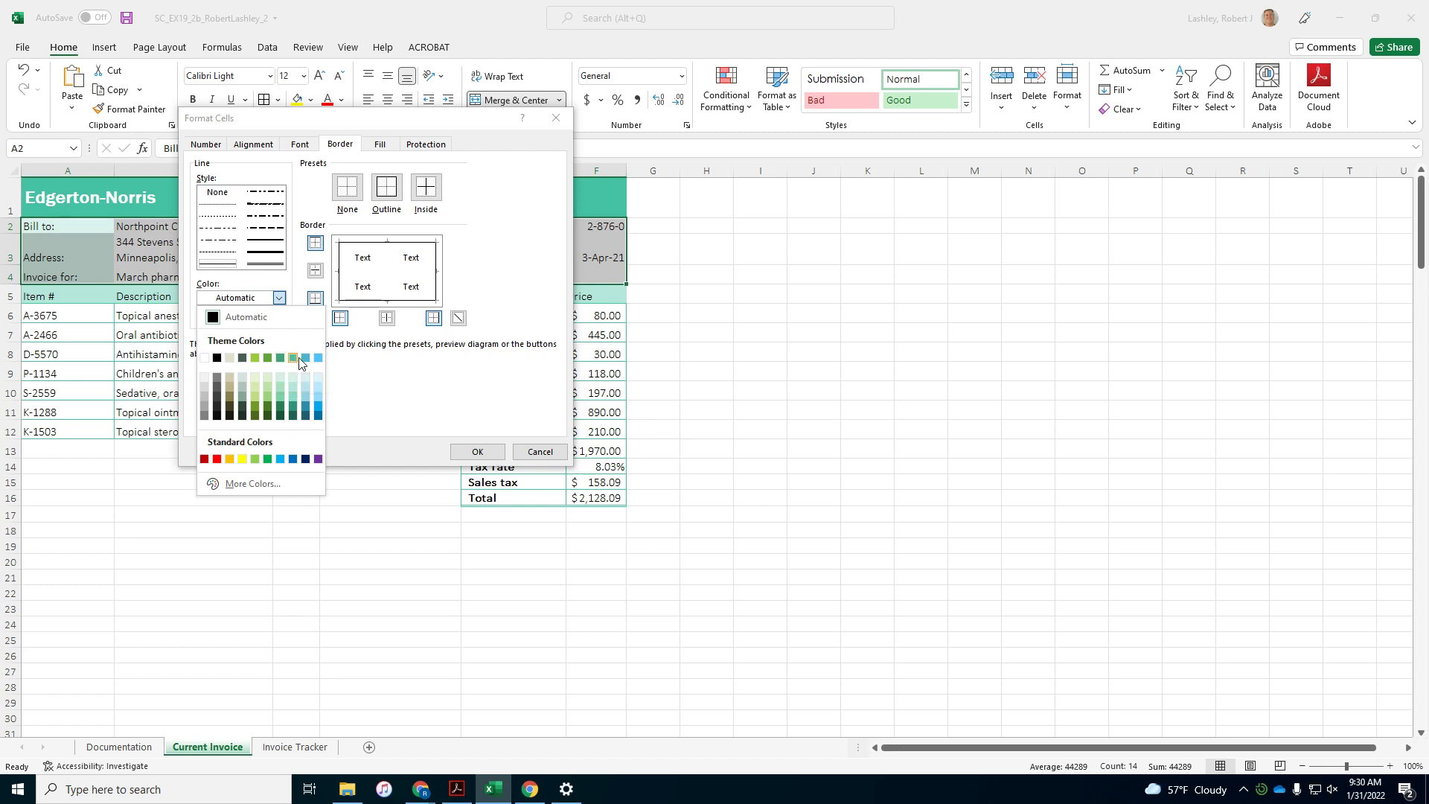
click(294, 359)
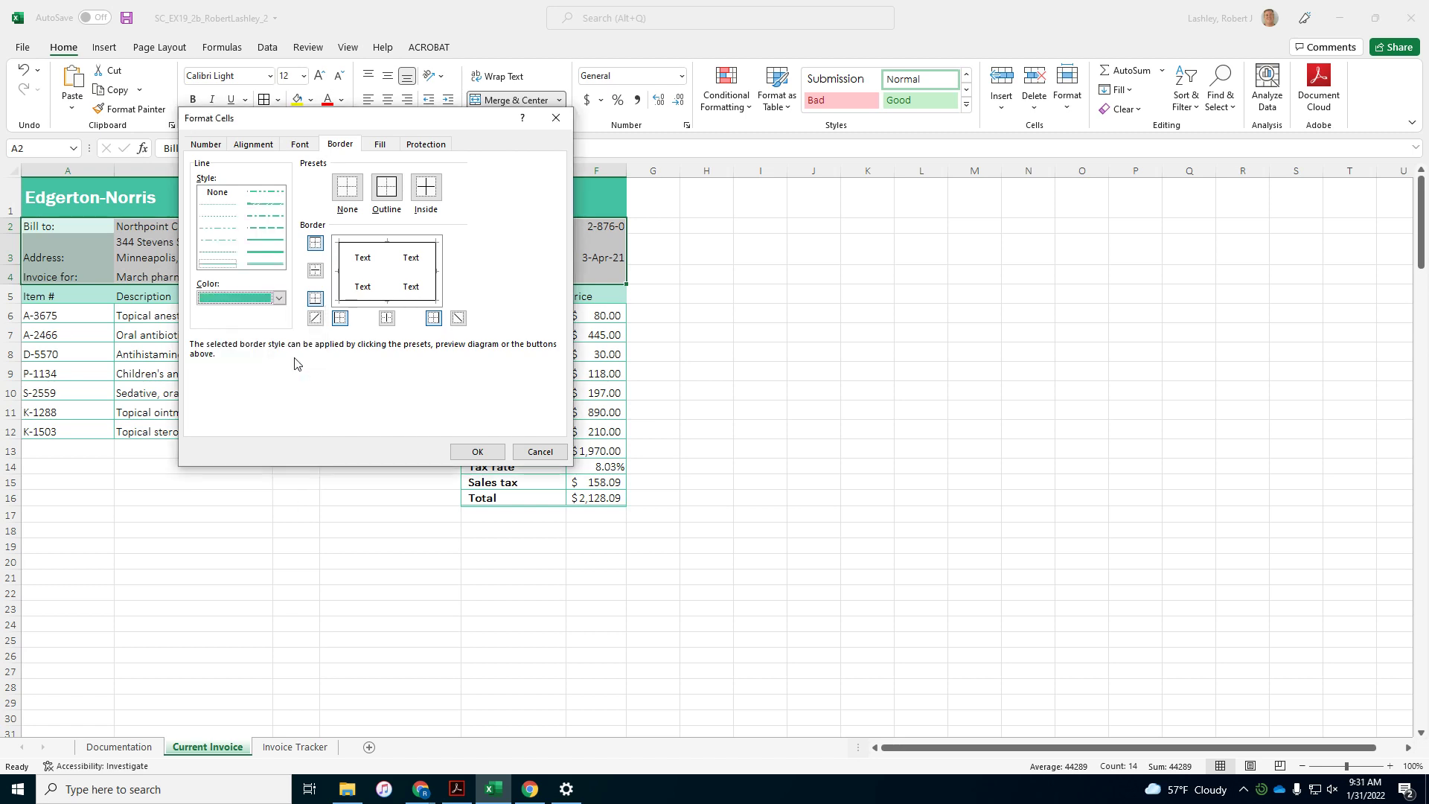
click(387, 188)
click(474, 451)
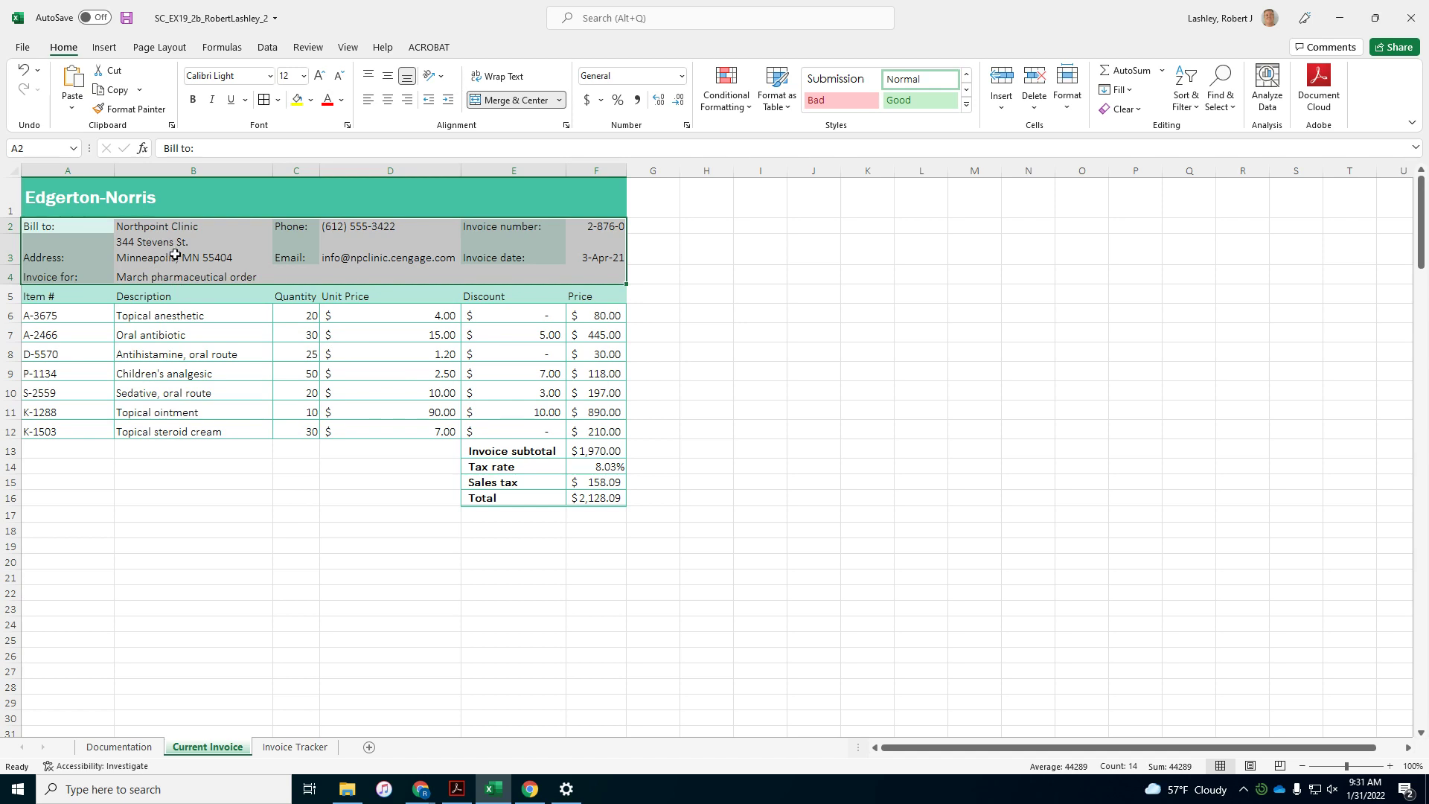
Format the F3 invoice date as Short Date (4/3/2021), then go to Invoice Tracker
click(594, 254)
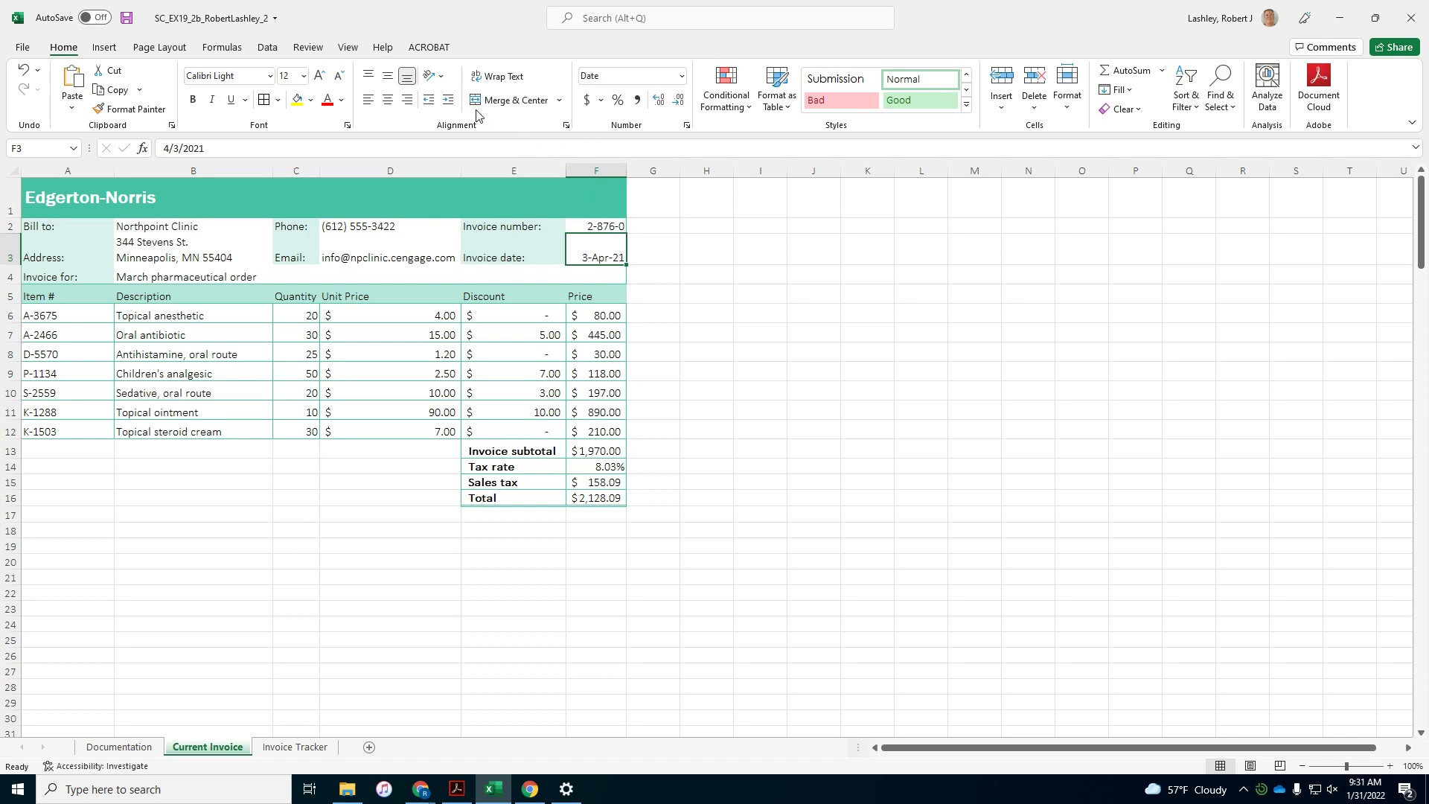
click(682, 76)
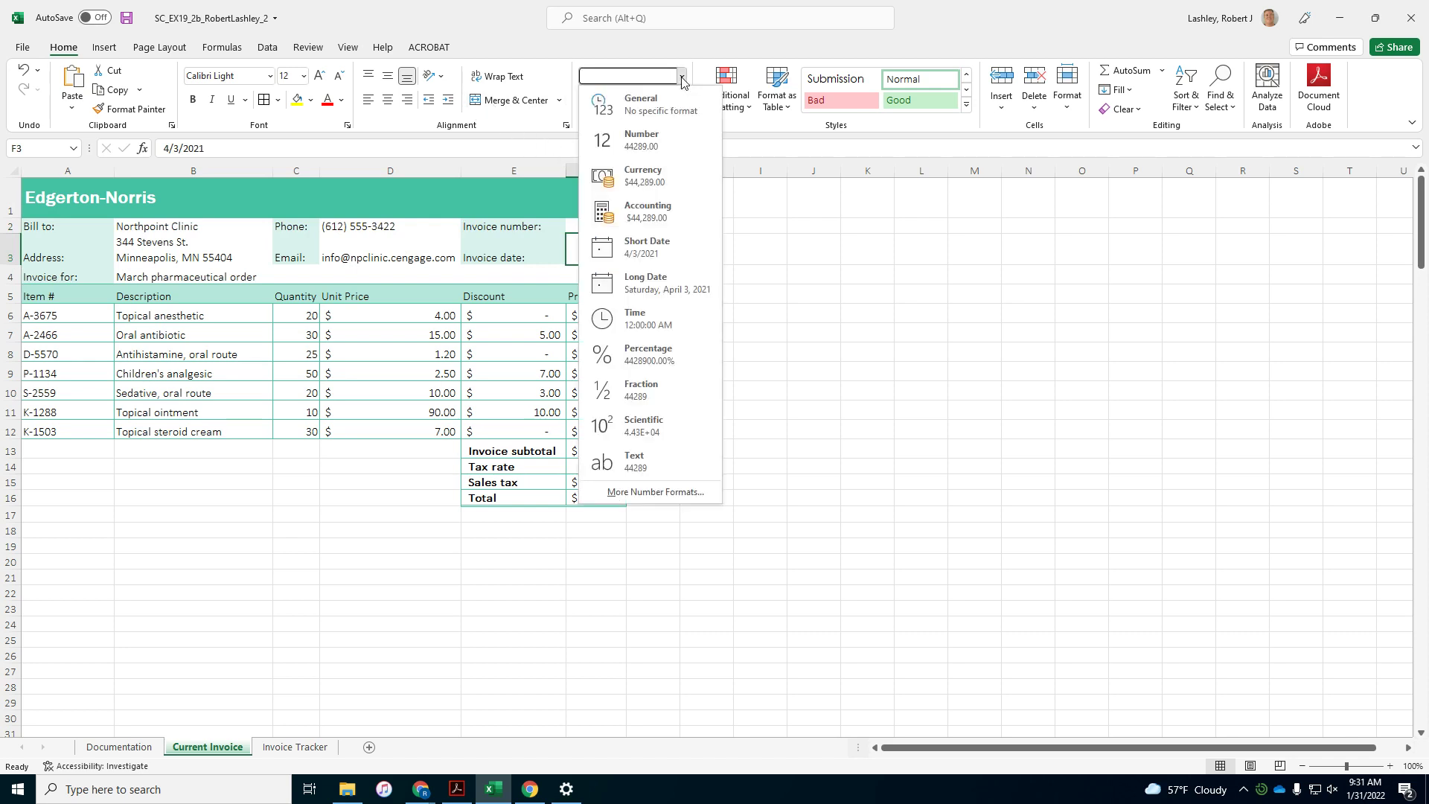
click(662, 493)
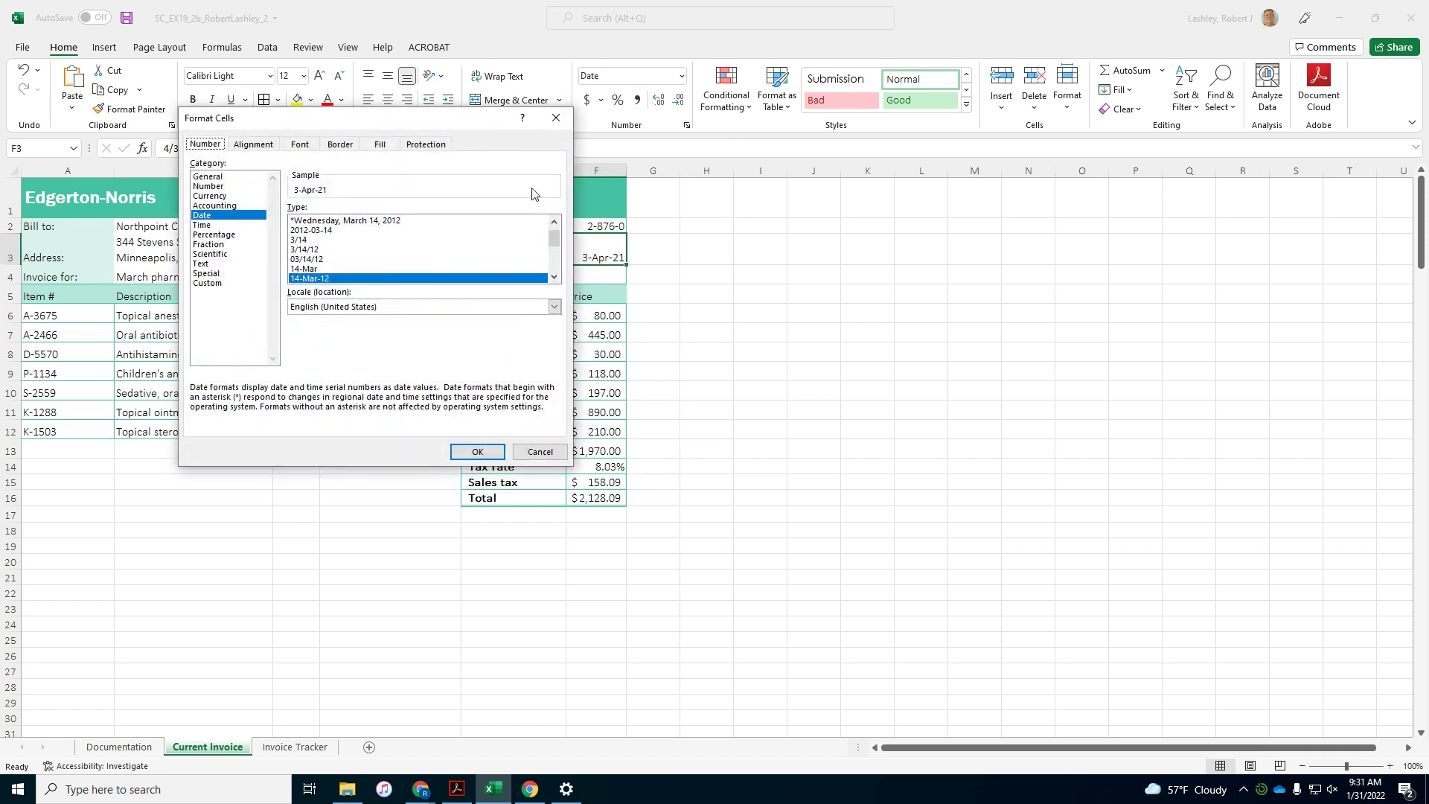
click(527, 452)
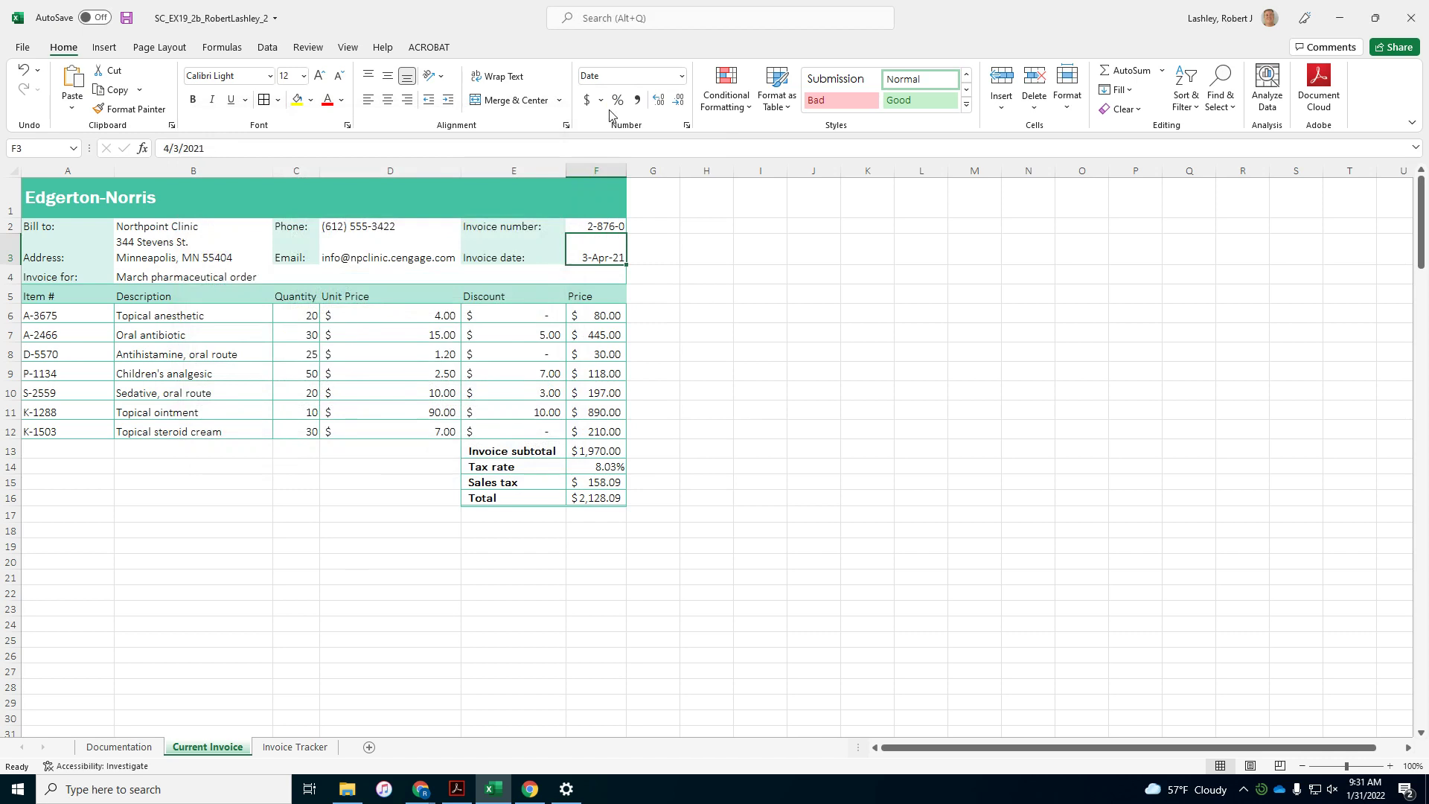
click(682, 77)
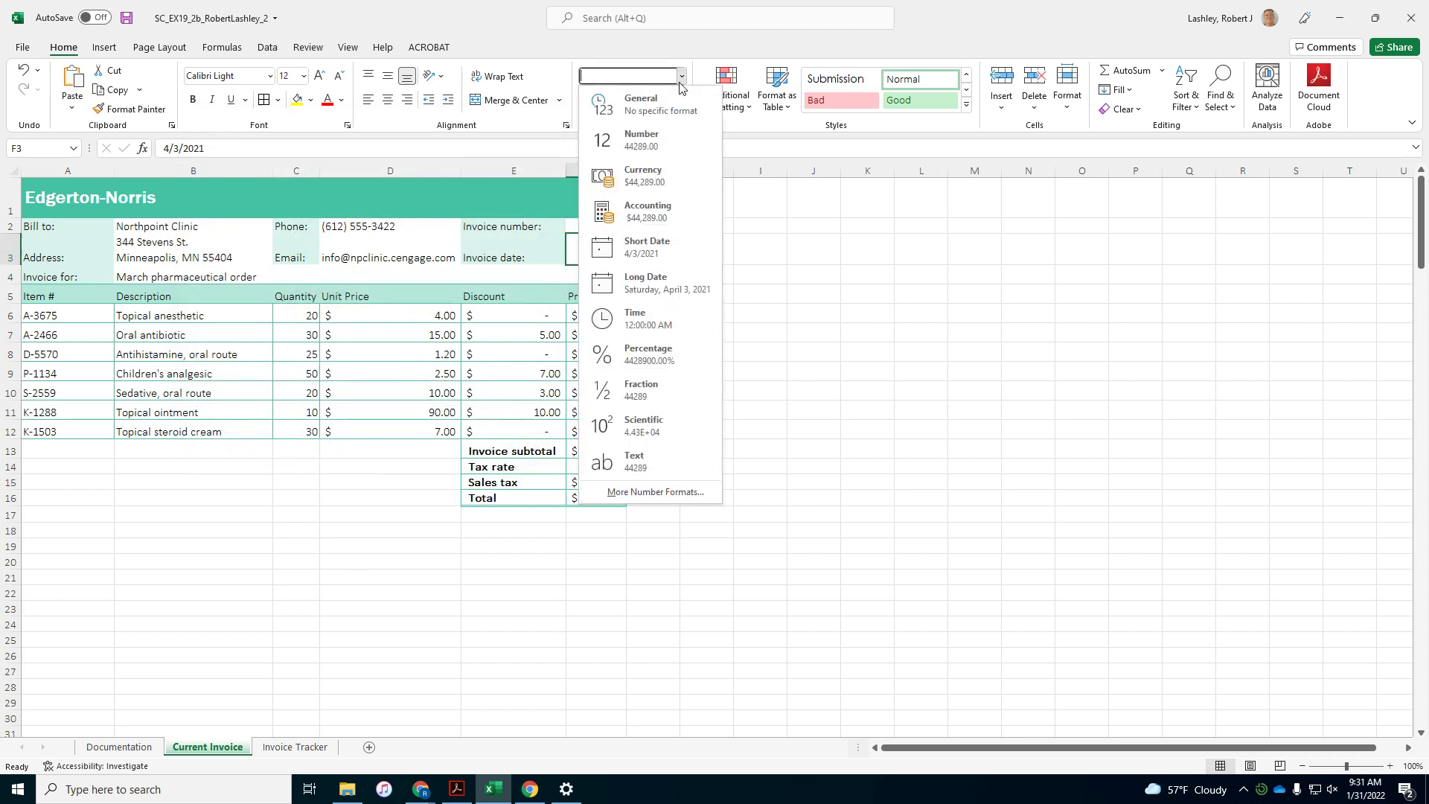
click(665, 255)
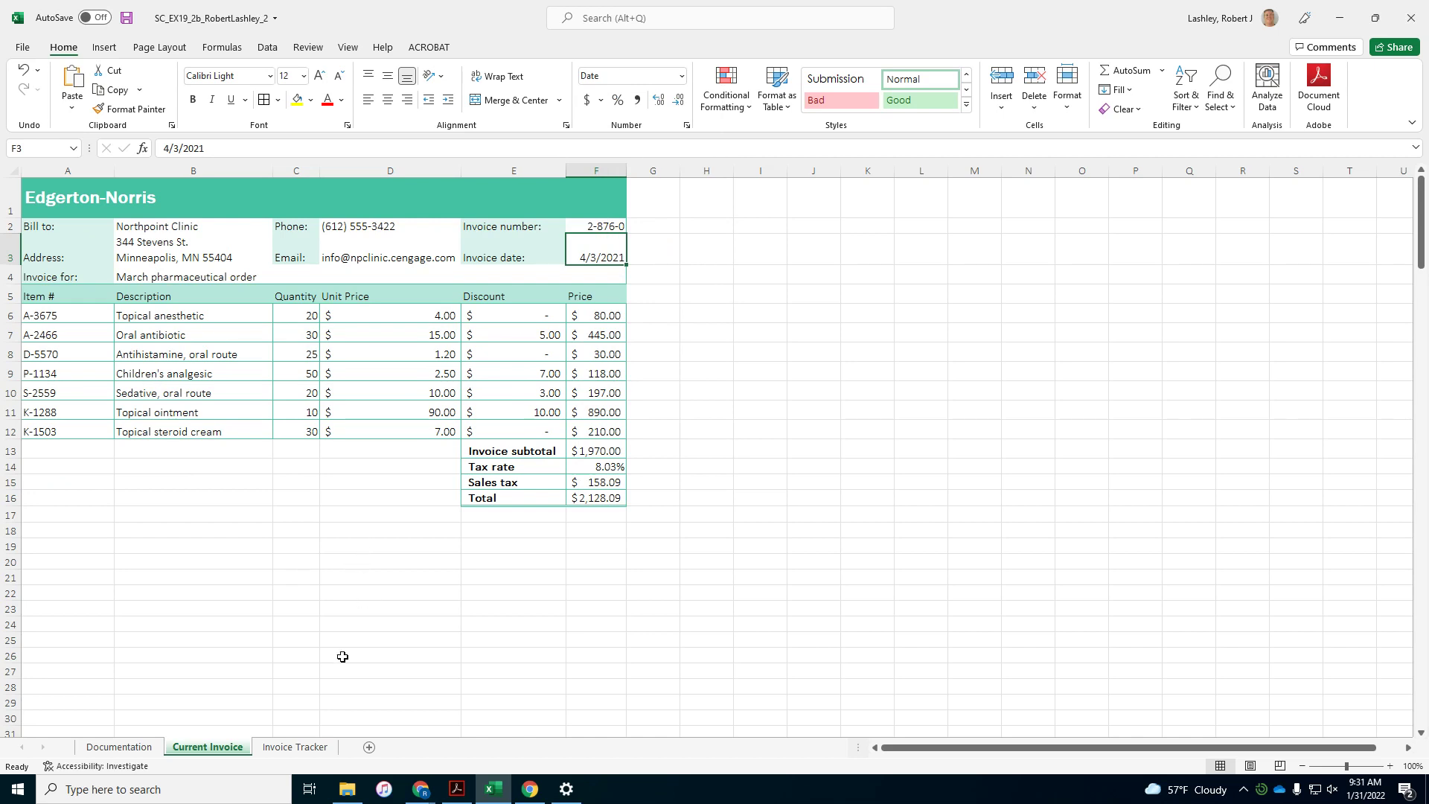
click(322, 753)
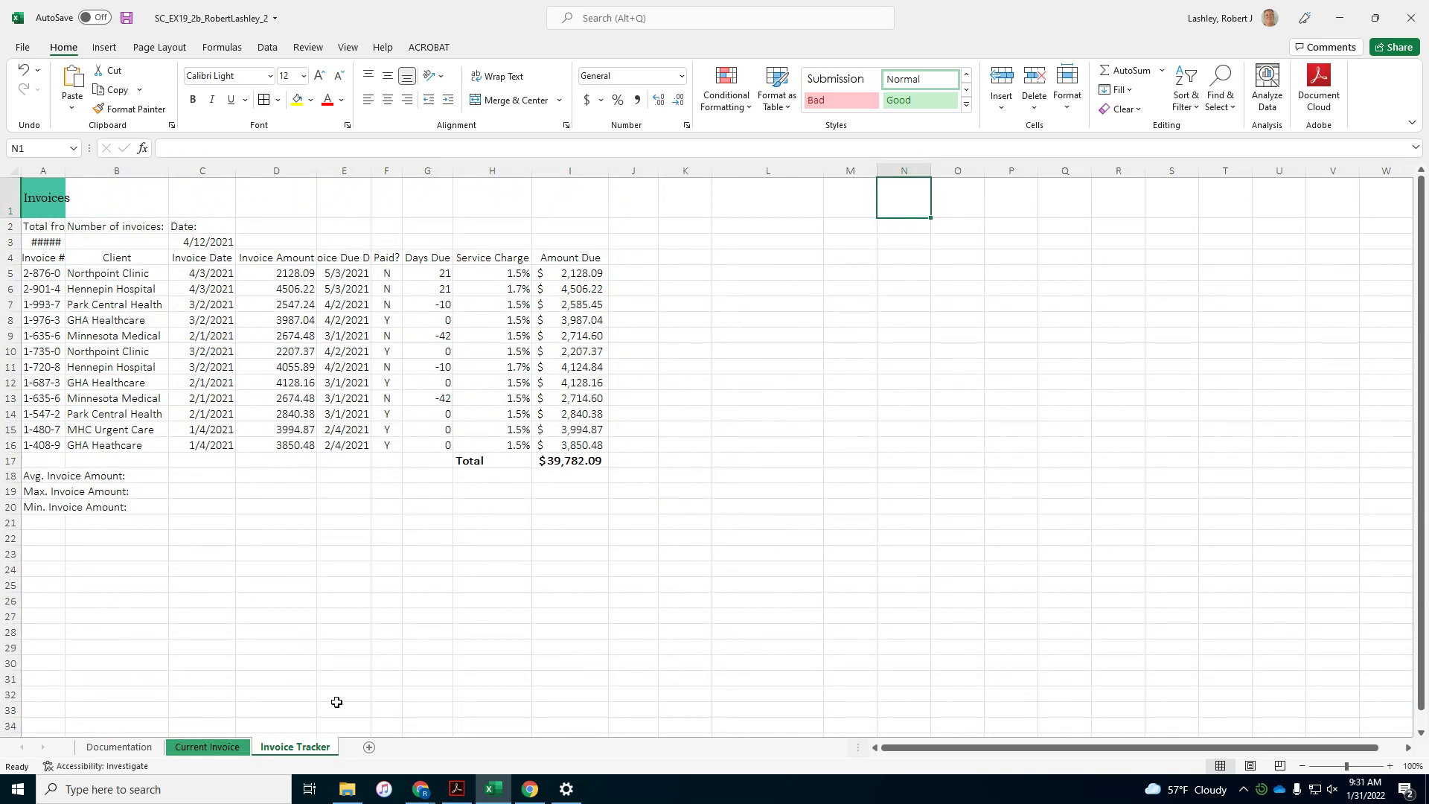
Set the Invoices title in A1 to Franklin Gothic Medium, size 18
click(41, 210)
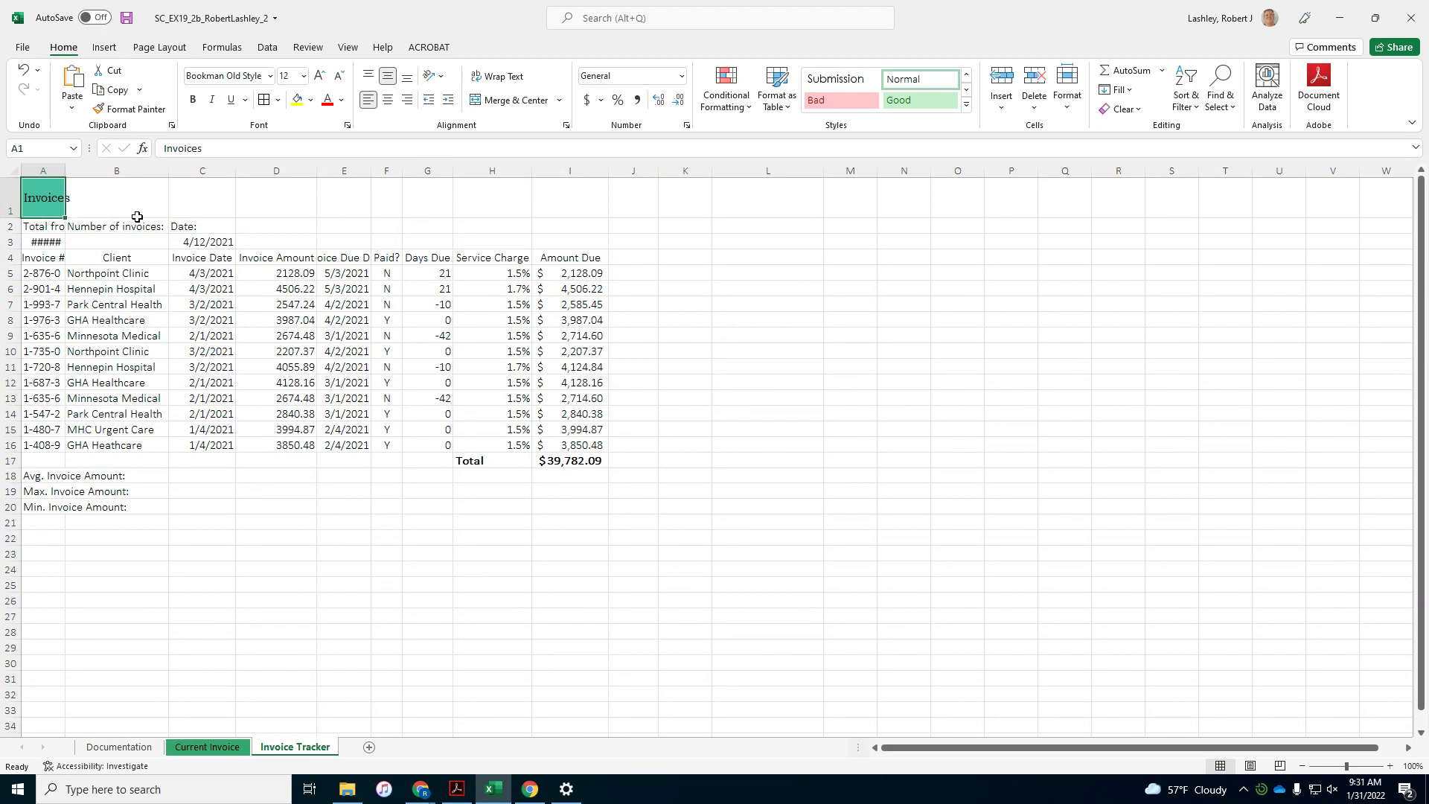
click(271, 76)
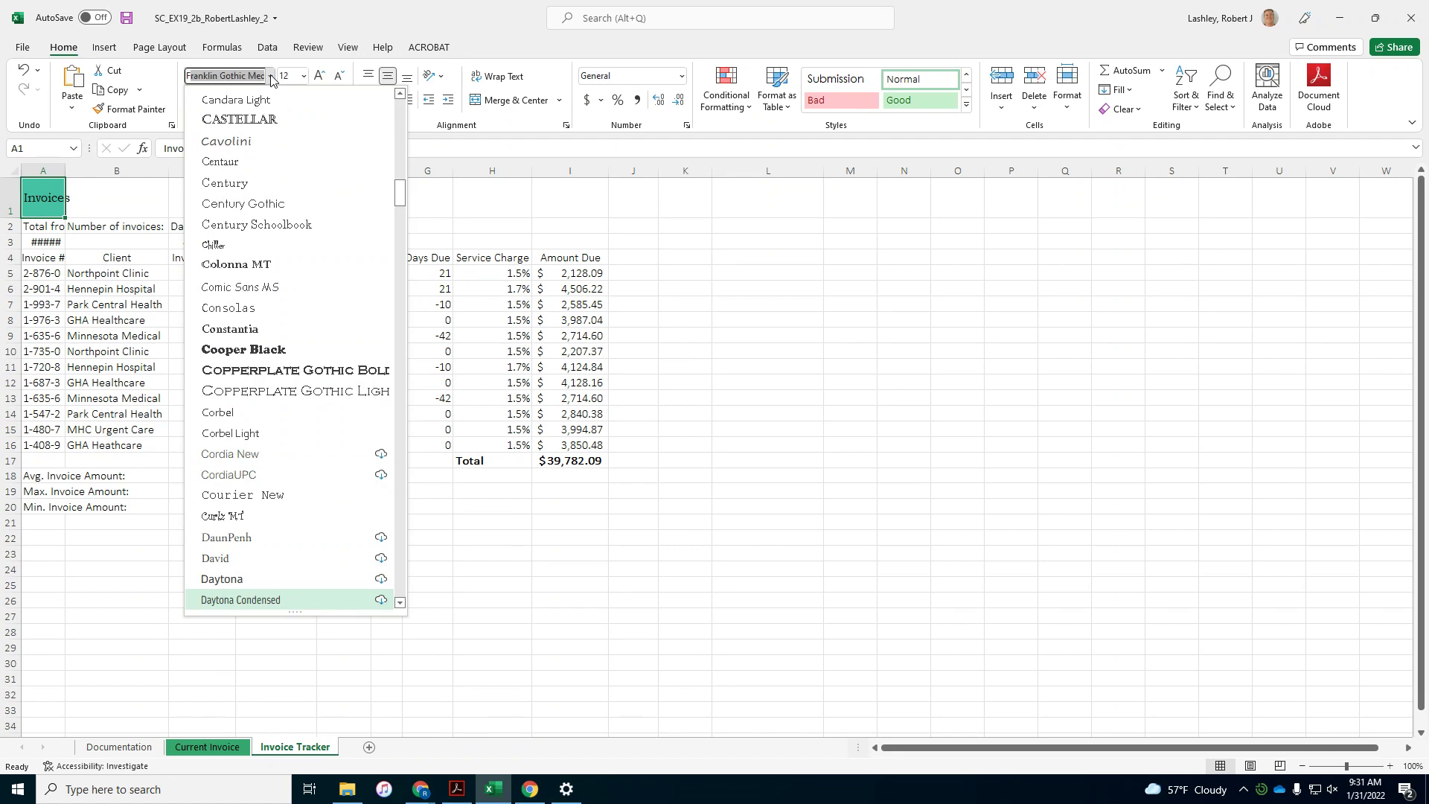
click(271, 76)
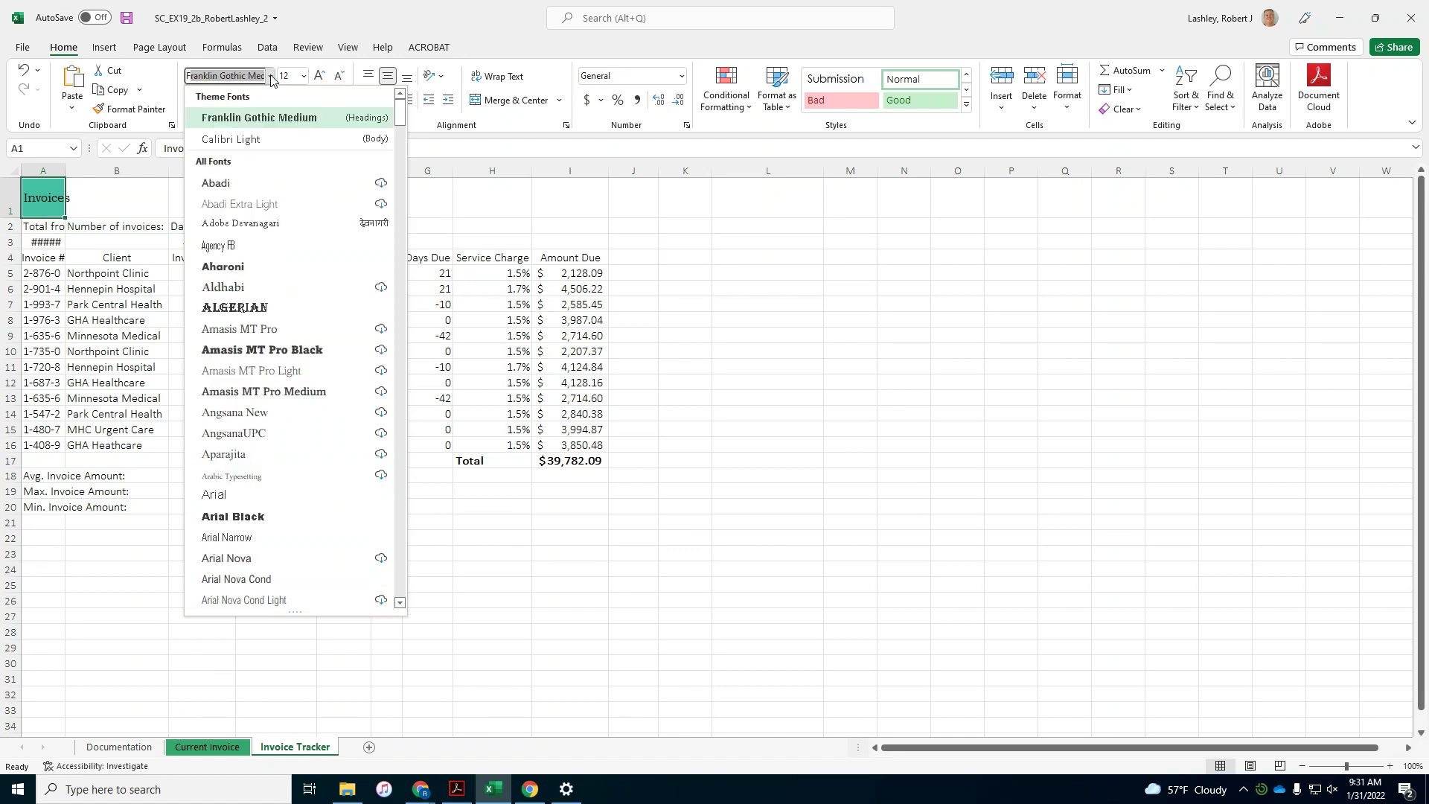
click(279, 118)
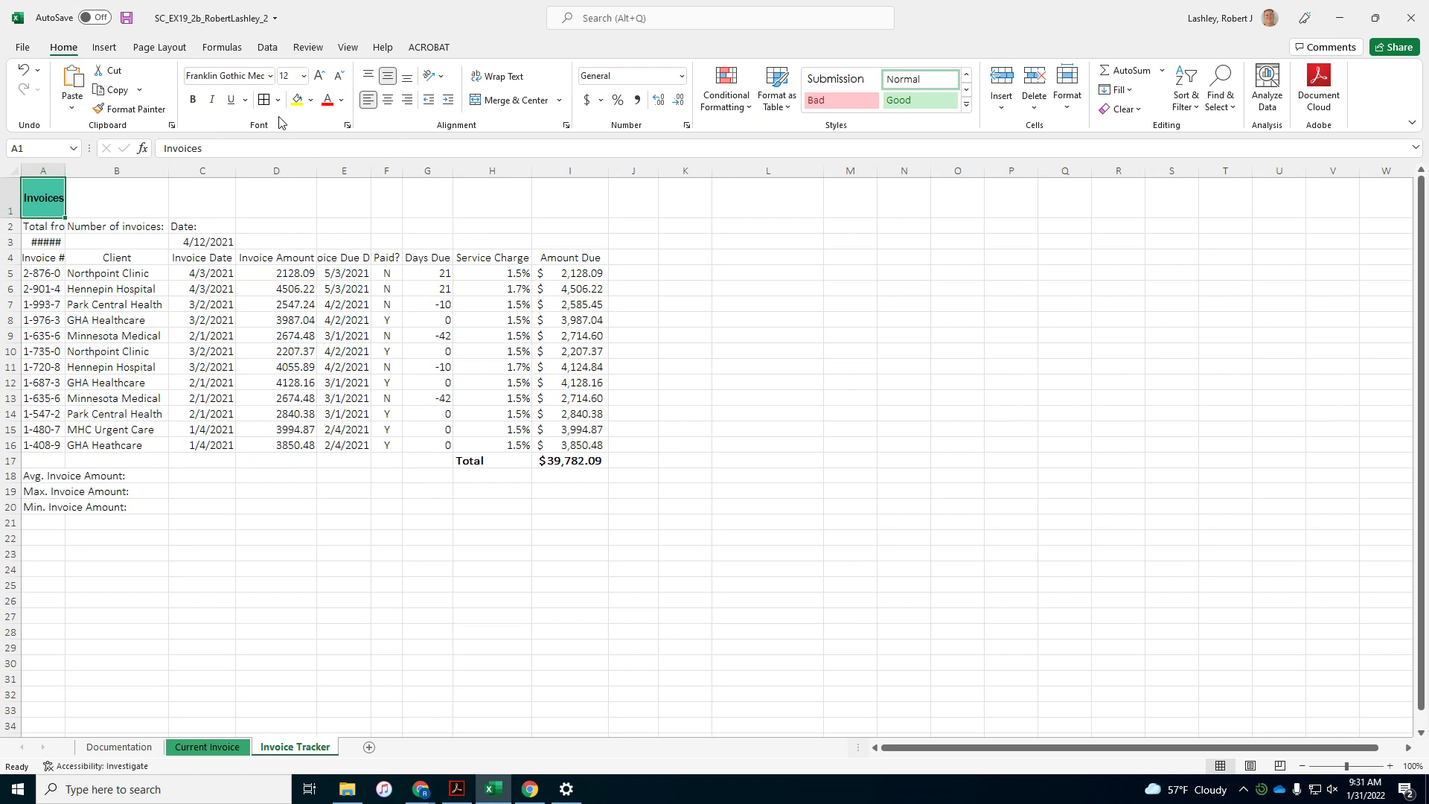
click(318, 76)
click(317, 76)
click(317, 77)
click(338, 76)
Make the Invoices title text white and bold
click(966, 103)
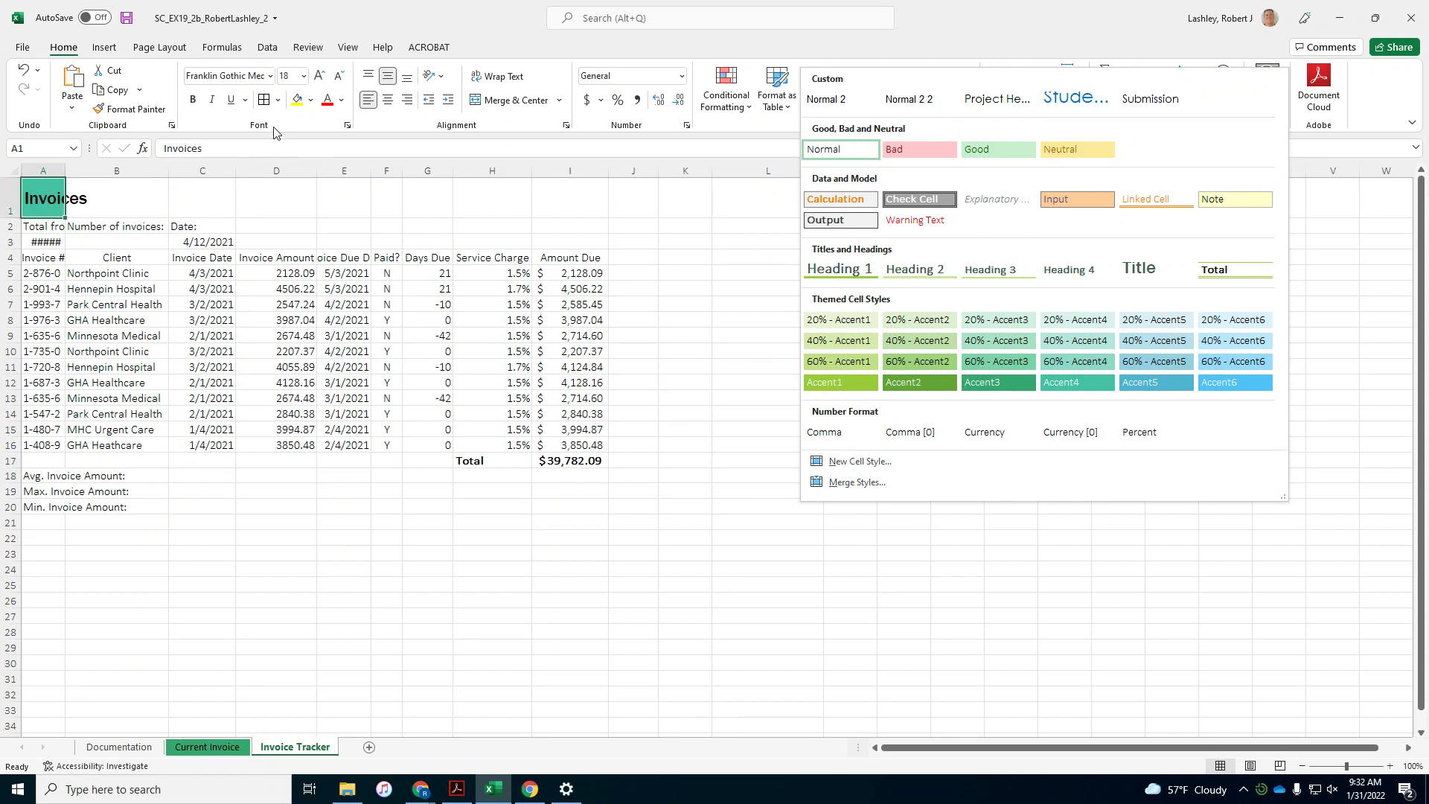
click(341, 102)
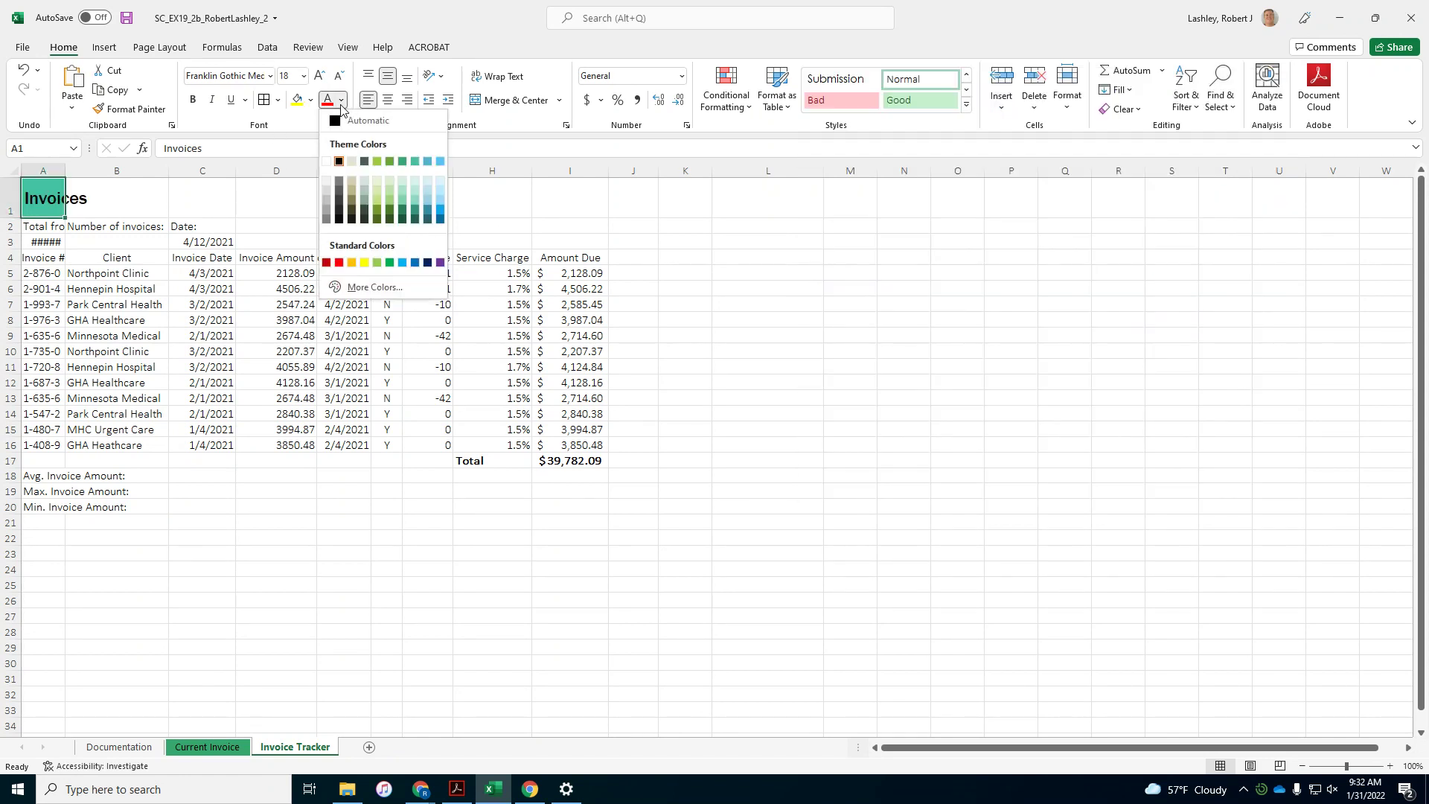
click(326, 163)
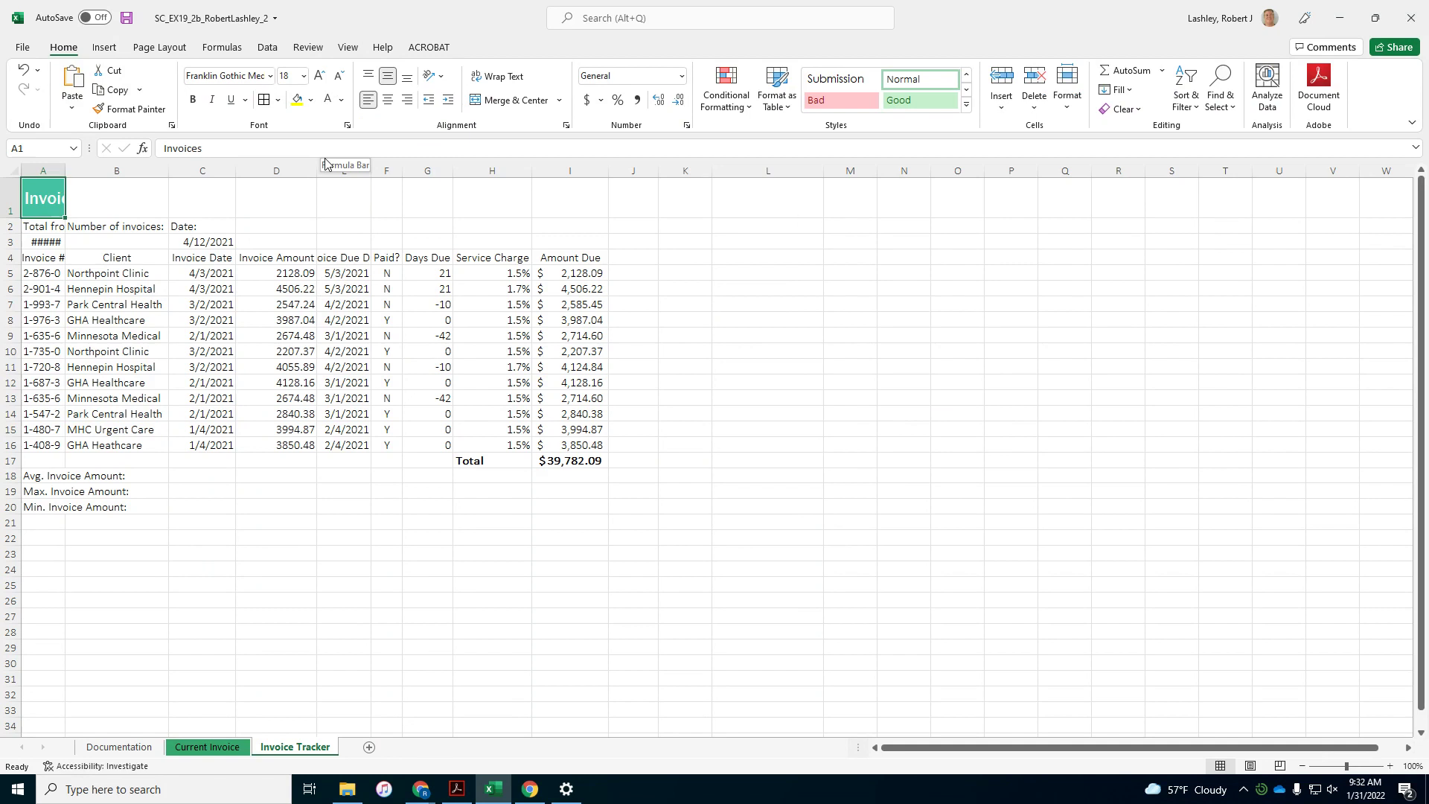
click(193, 100)
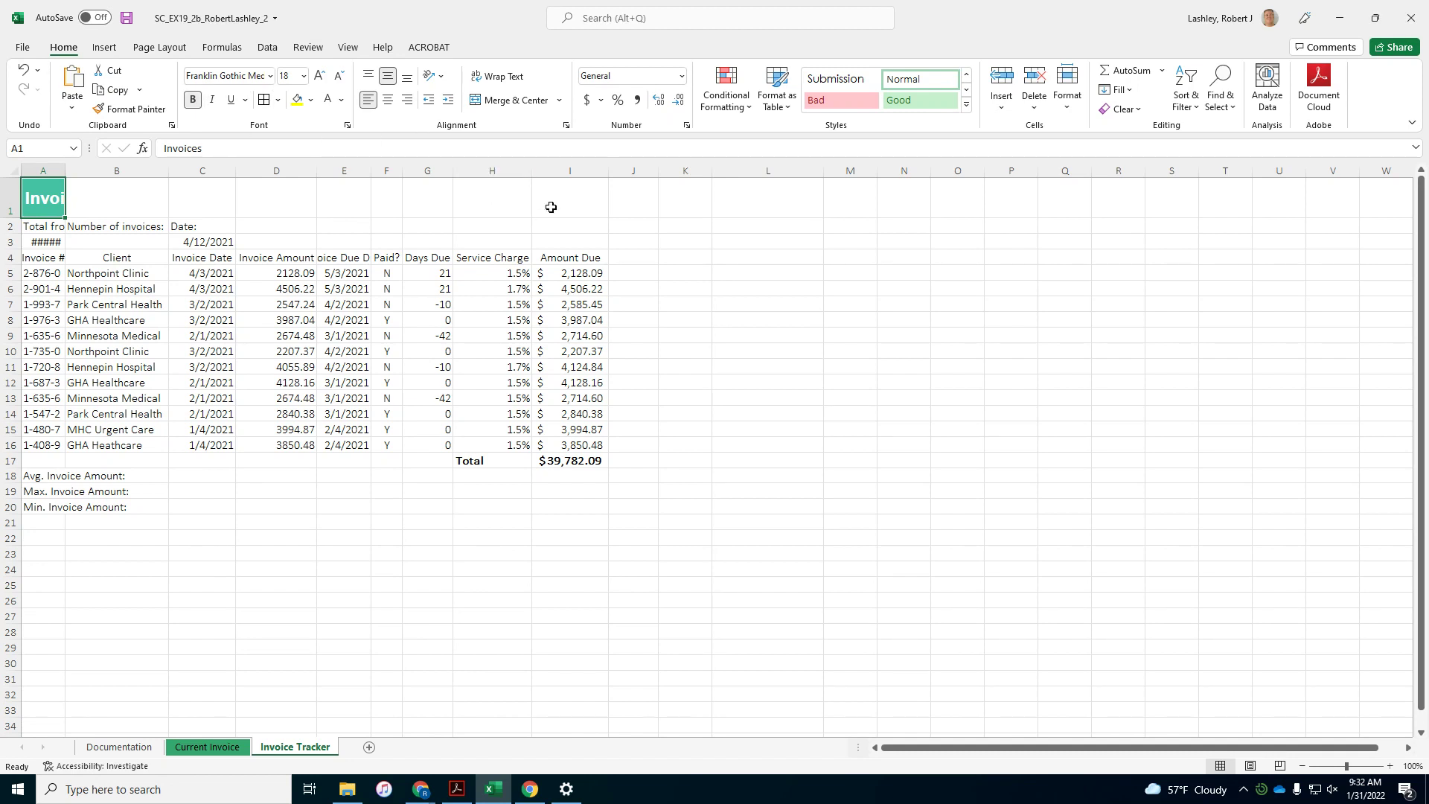
Merge cells A1:I1 into a single title cell using Merge Cells
drag(551, 207, 41, 194)
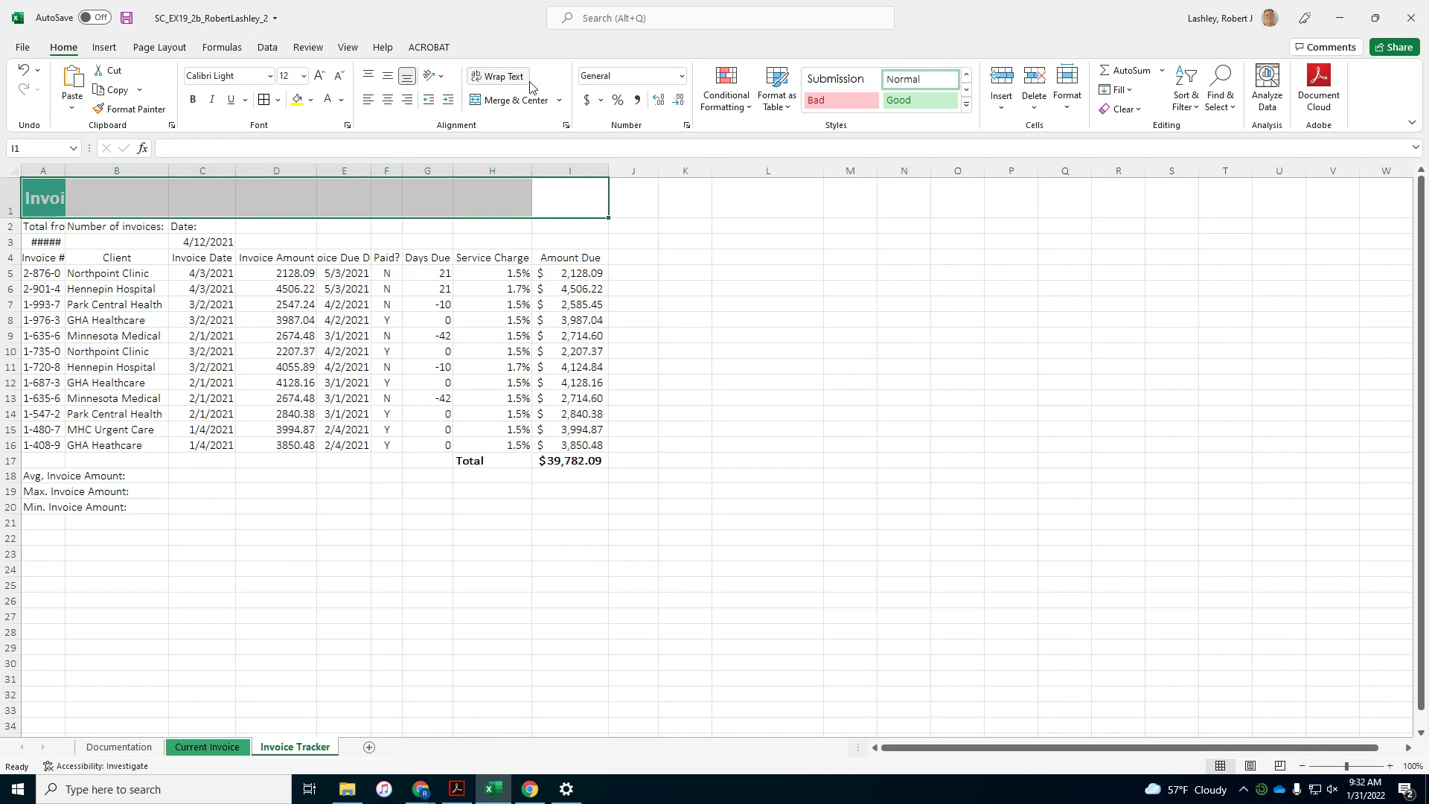
click(560, 100)
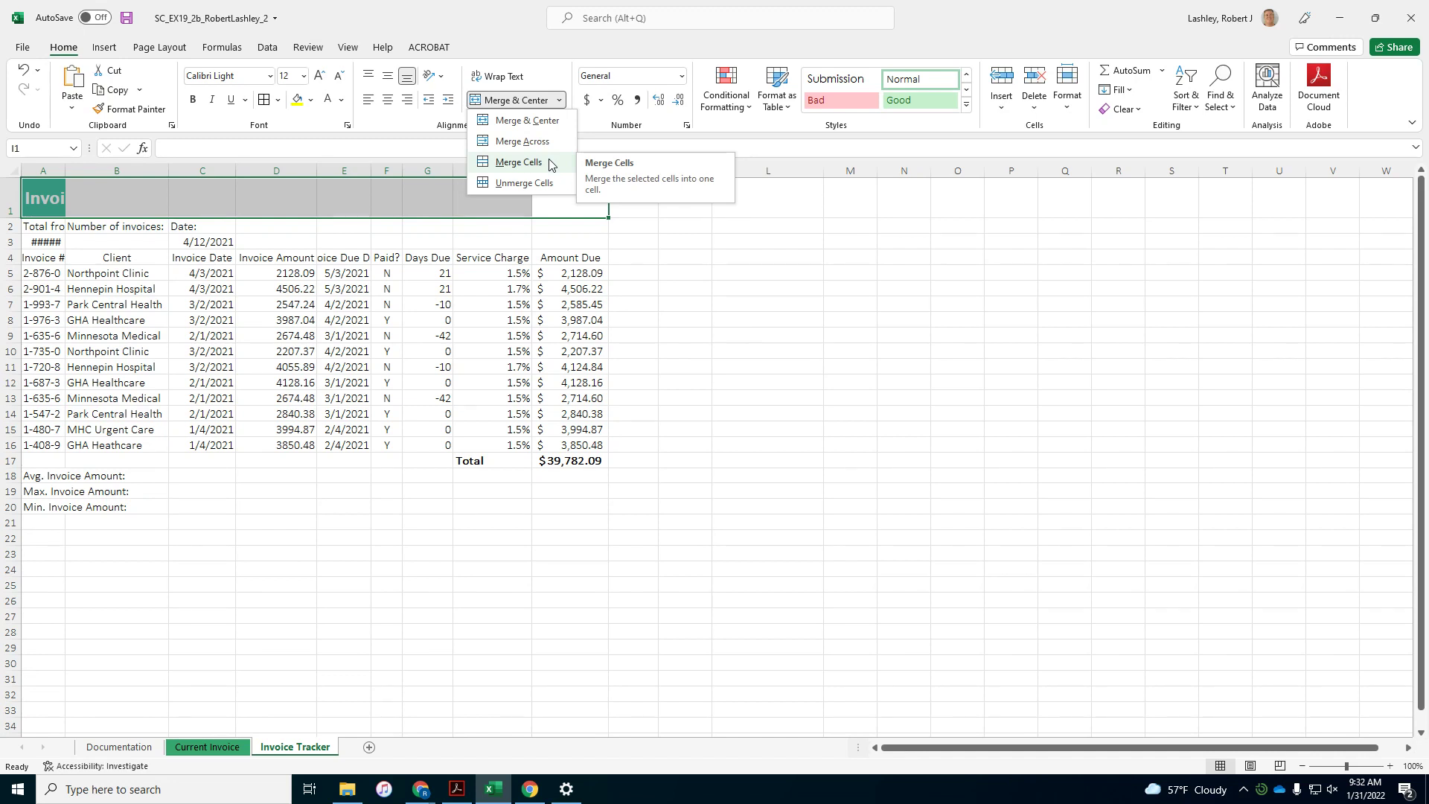
click(518, 162)
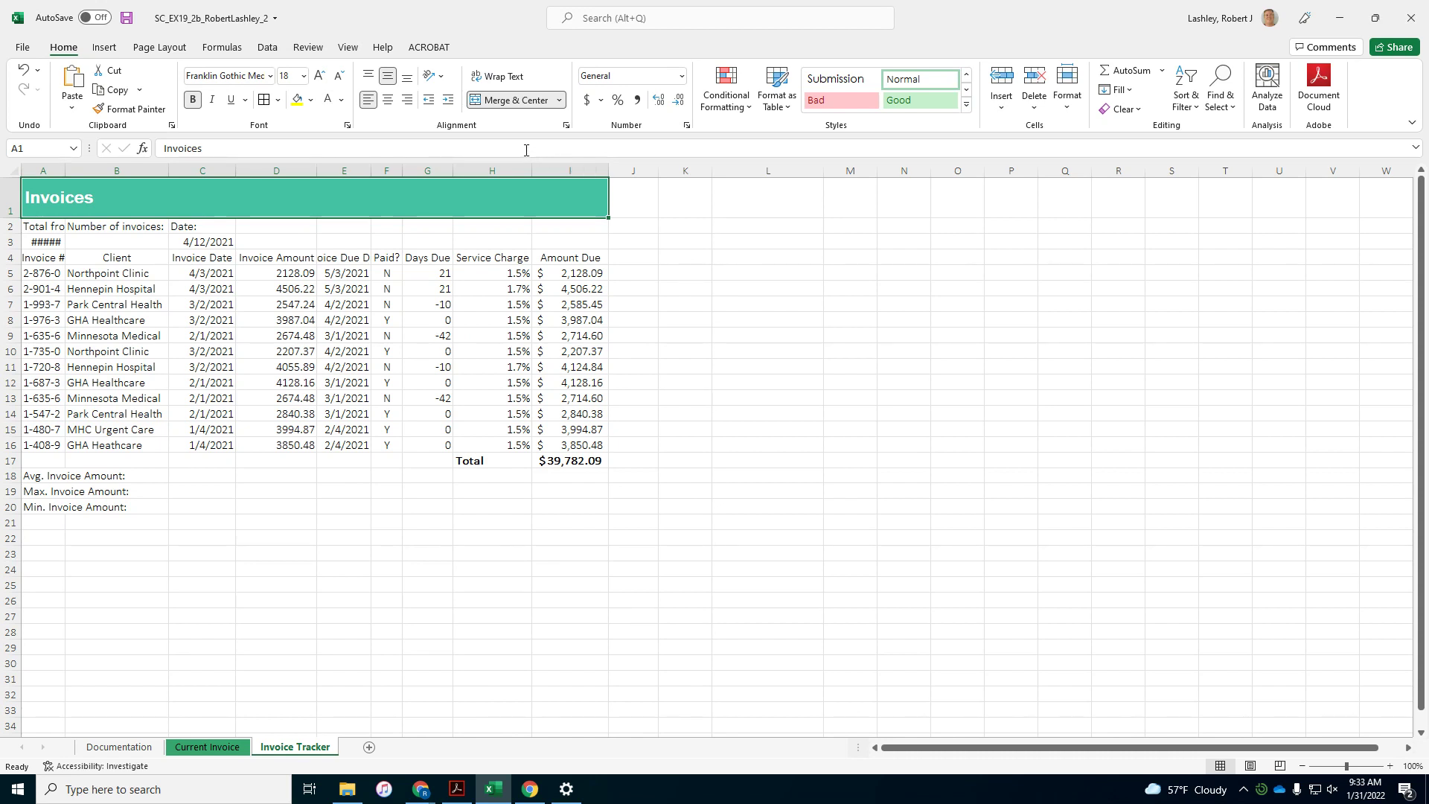
Check column A's width and double-click its header border to fit the contents
click(50, 167)
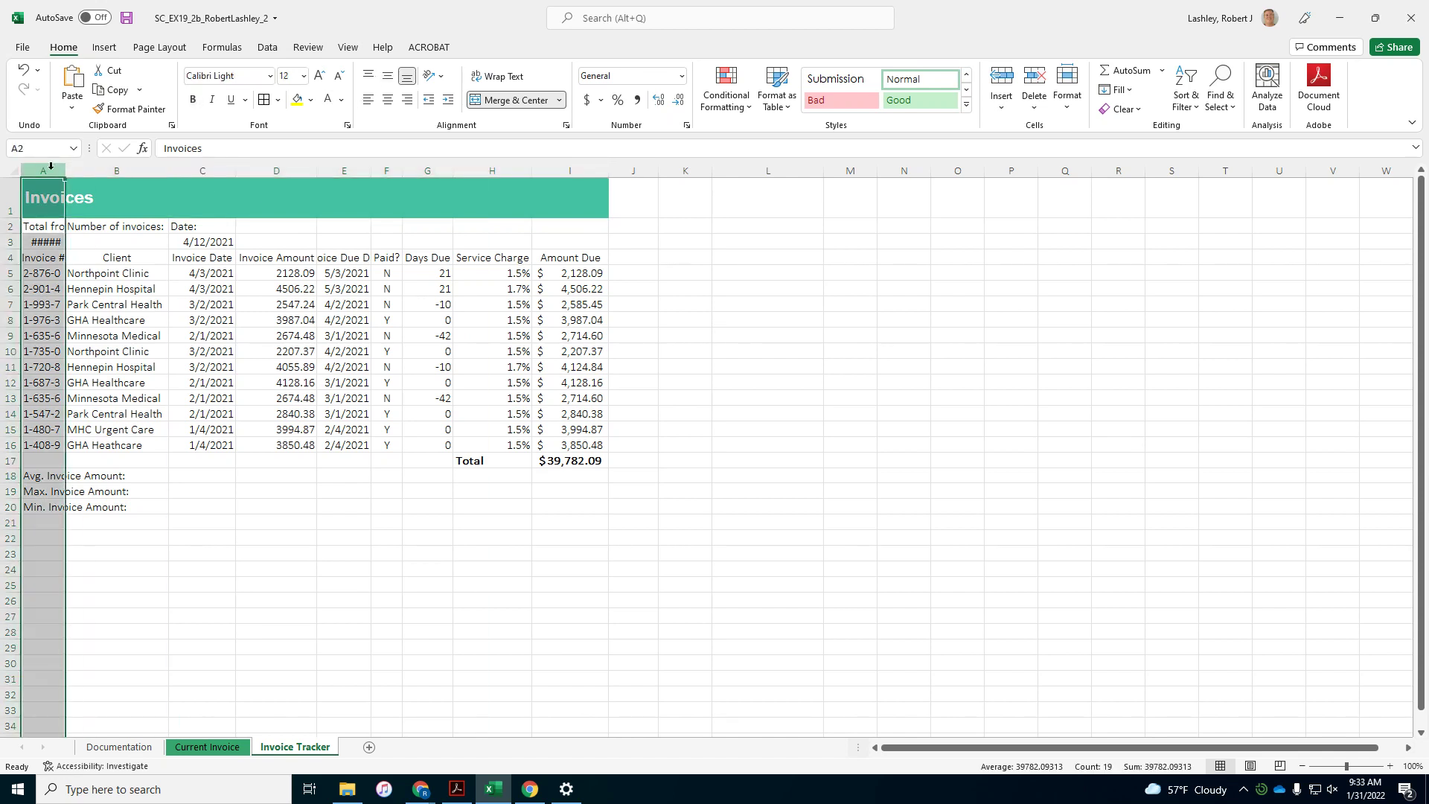
right_click(51, 168)
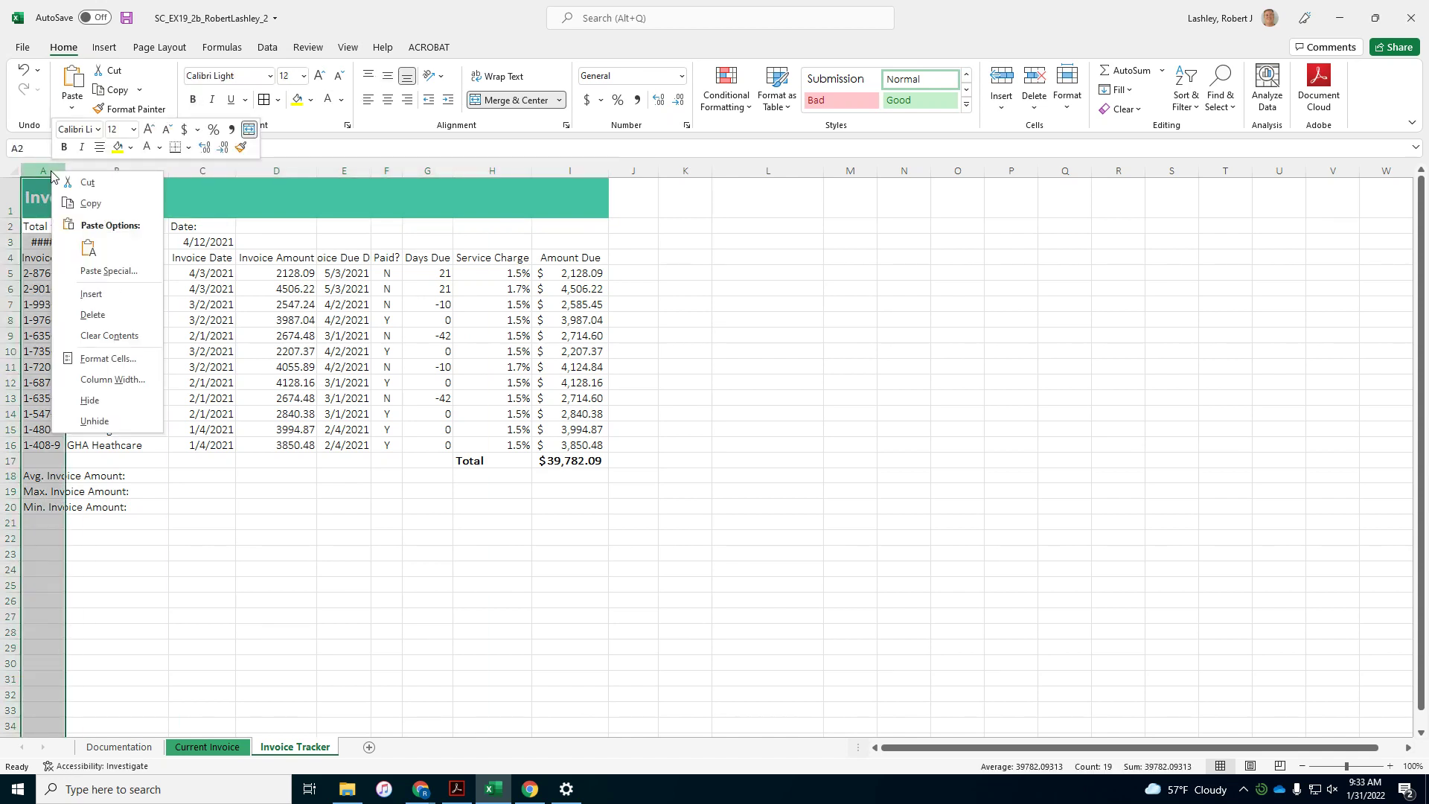
click(96, 381)
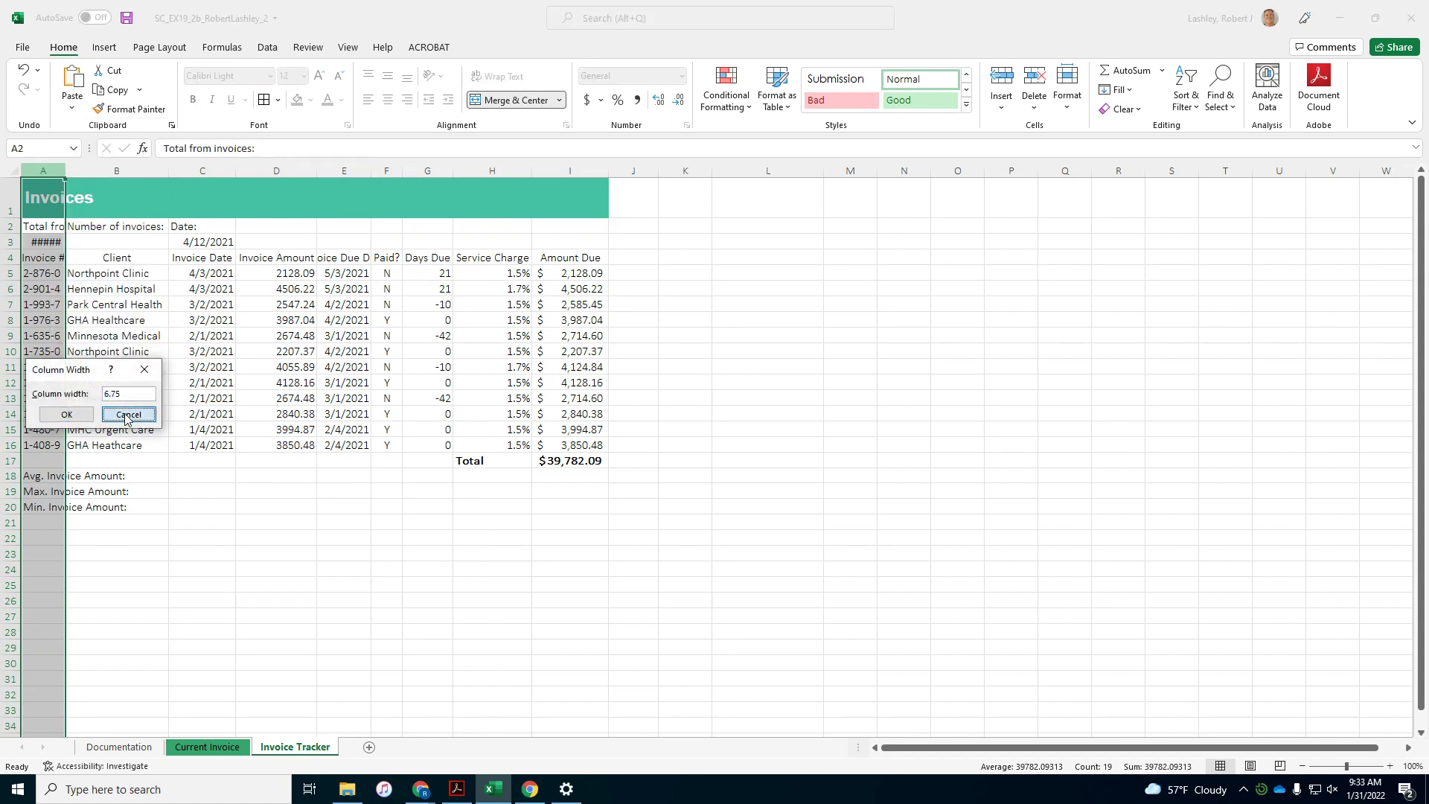
click(128, 415)
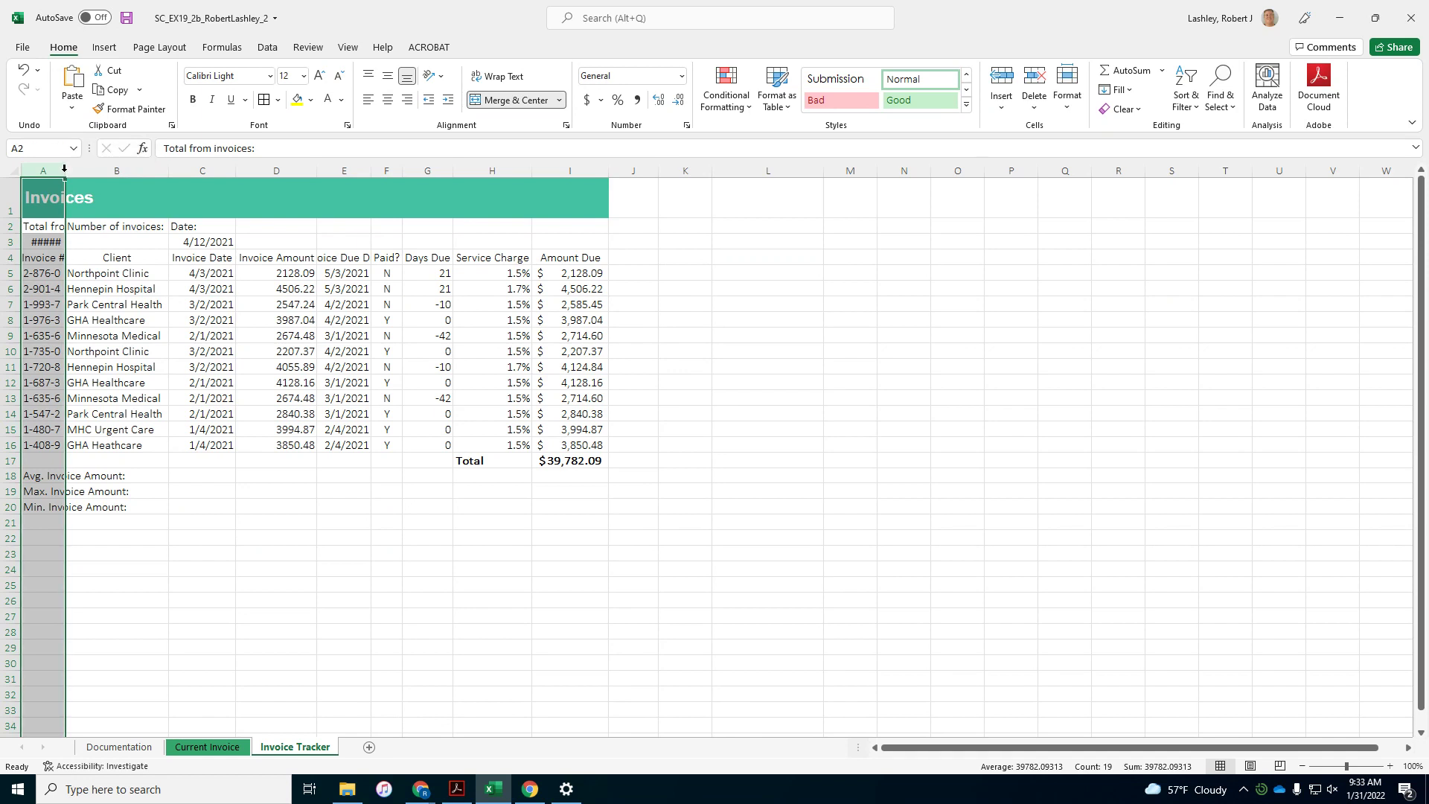
double_click(64, 168)
drag(236, 169, 236, 168)
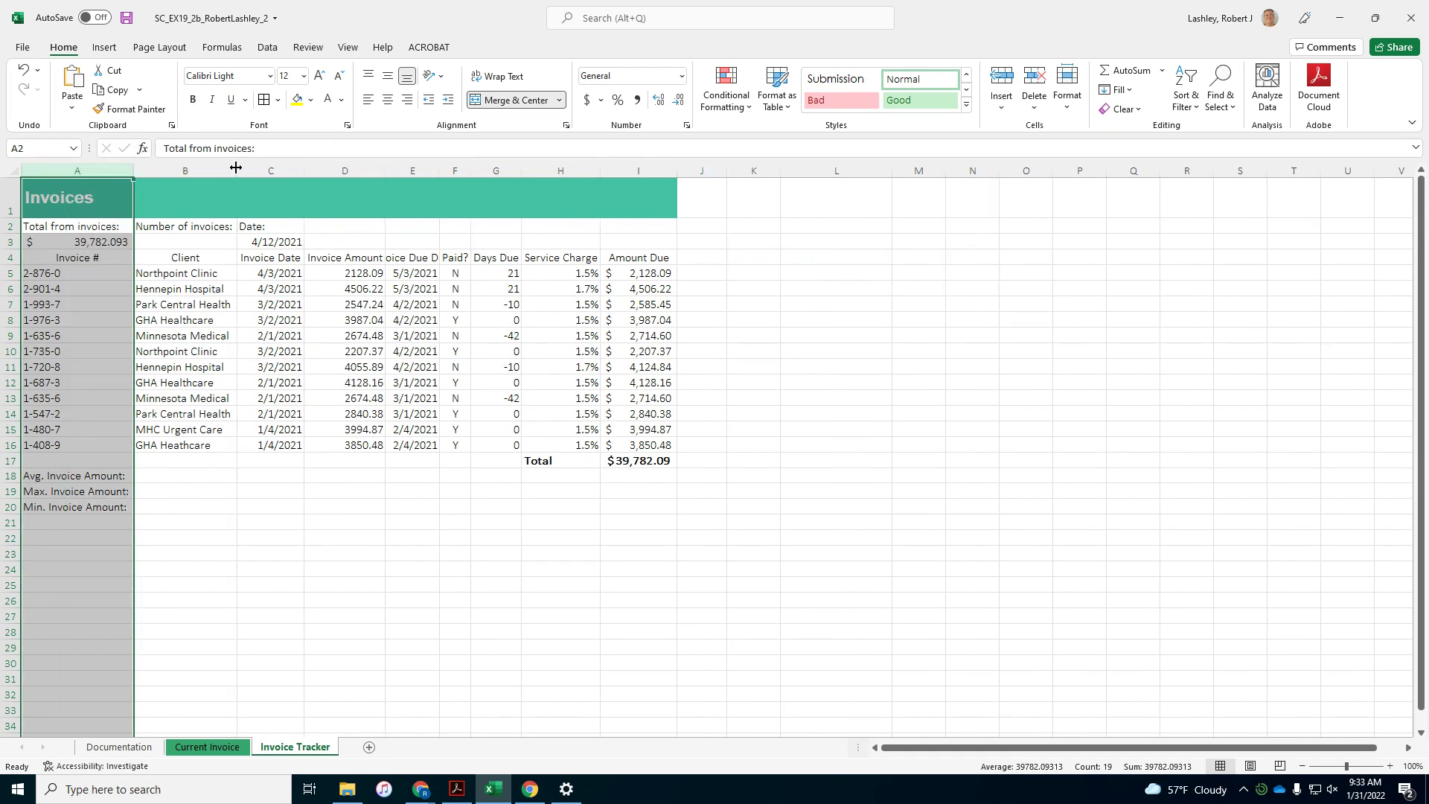
click(236, 167)
AutoFit column A's width from the Format cell size options
click(1066, 100)
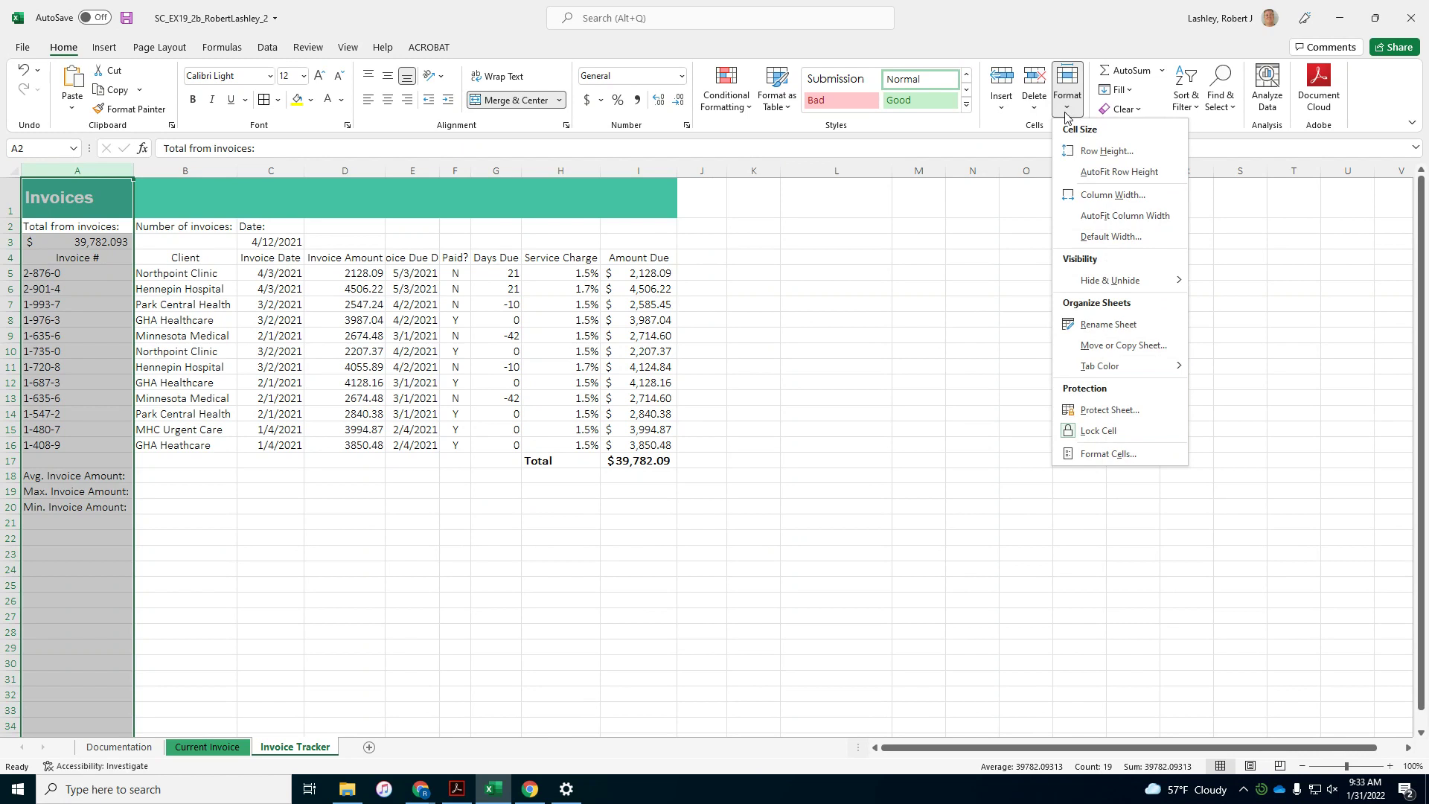
click(1106, 216)
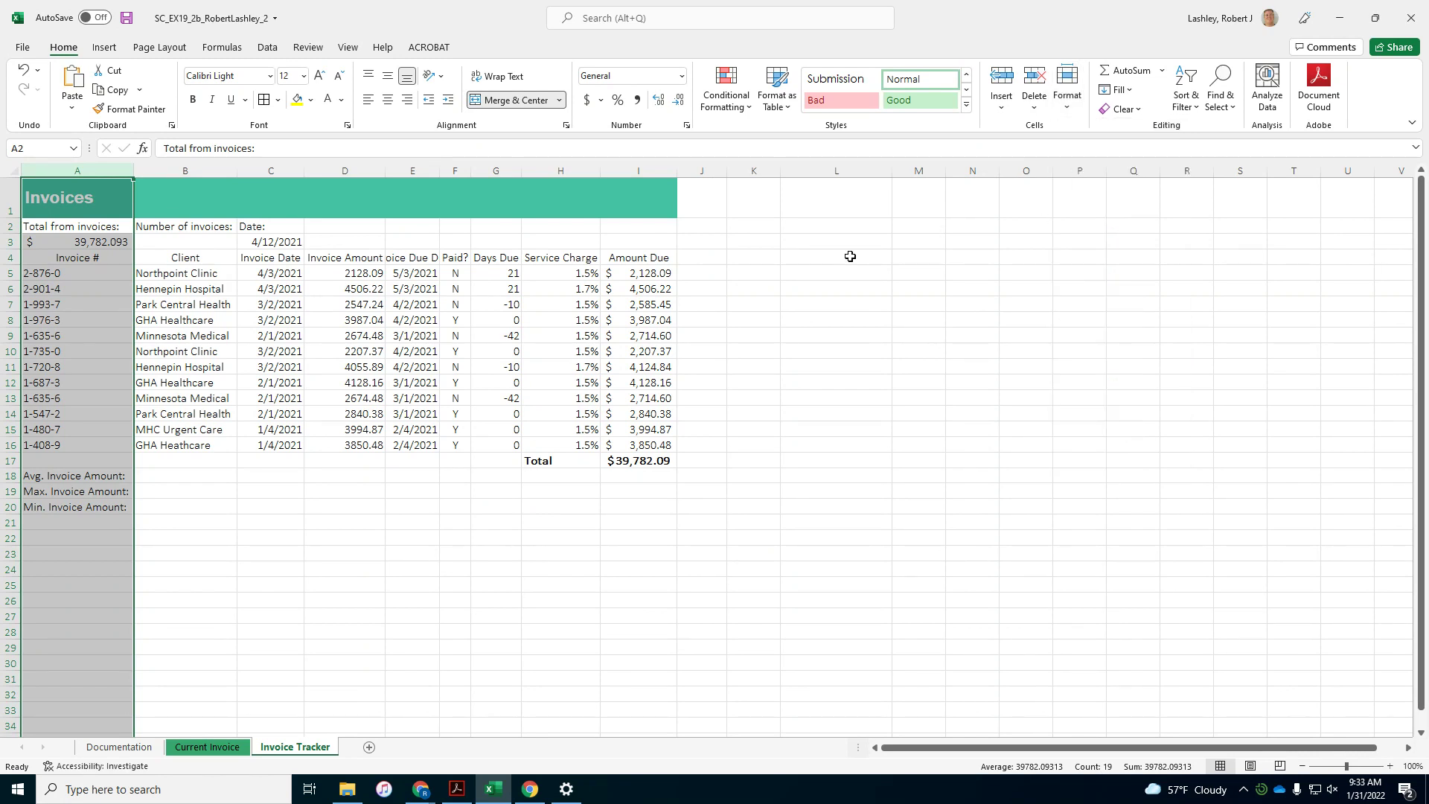
click(207, 171)
click(1067, 90)
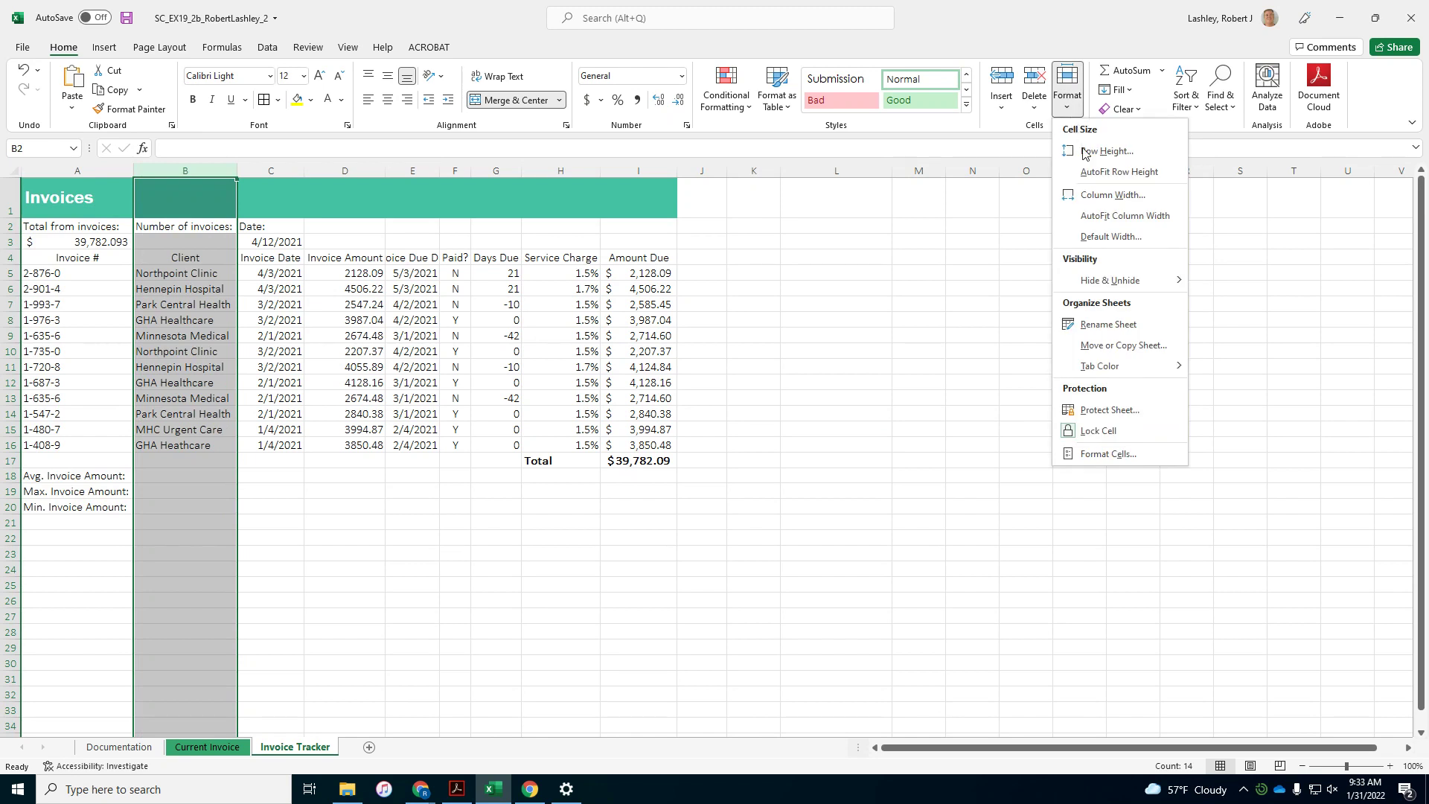
click(1109, 217)
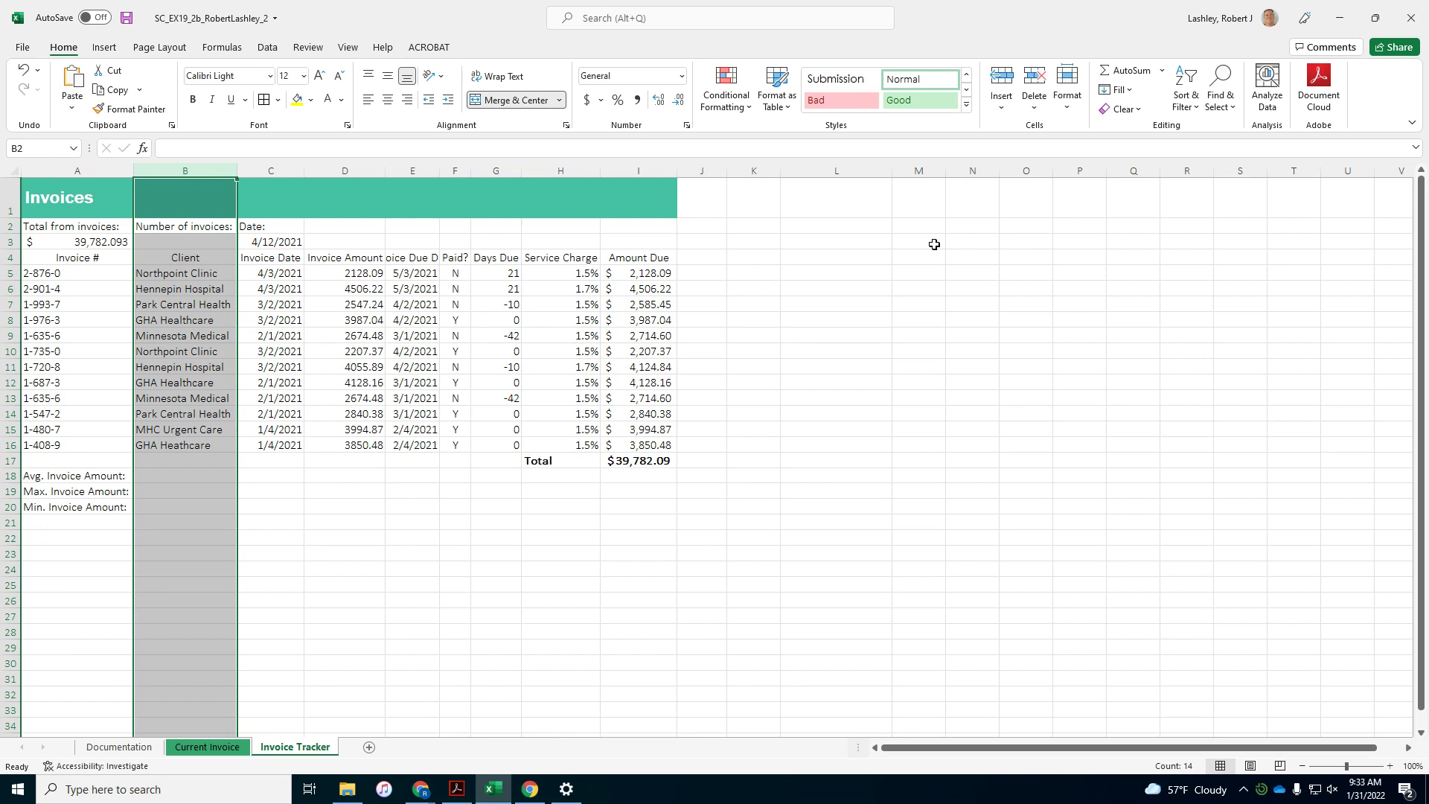
Highlight duplicate invoice numbers in A5:A16 with Light Red Fill and Dark Red Text
click(499, 319)
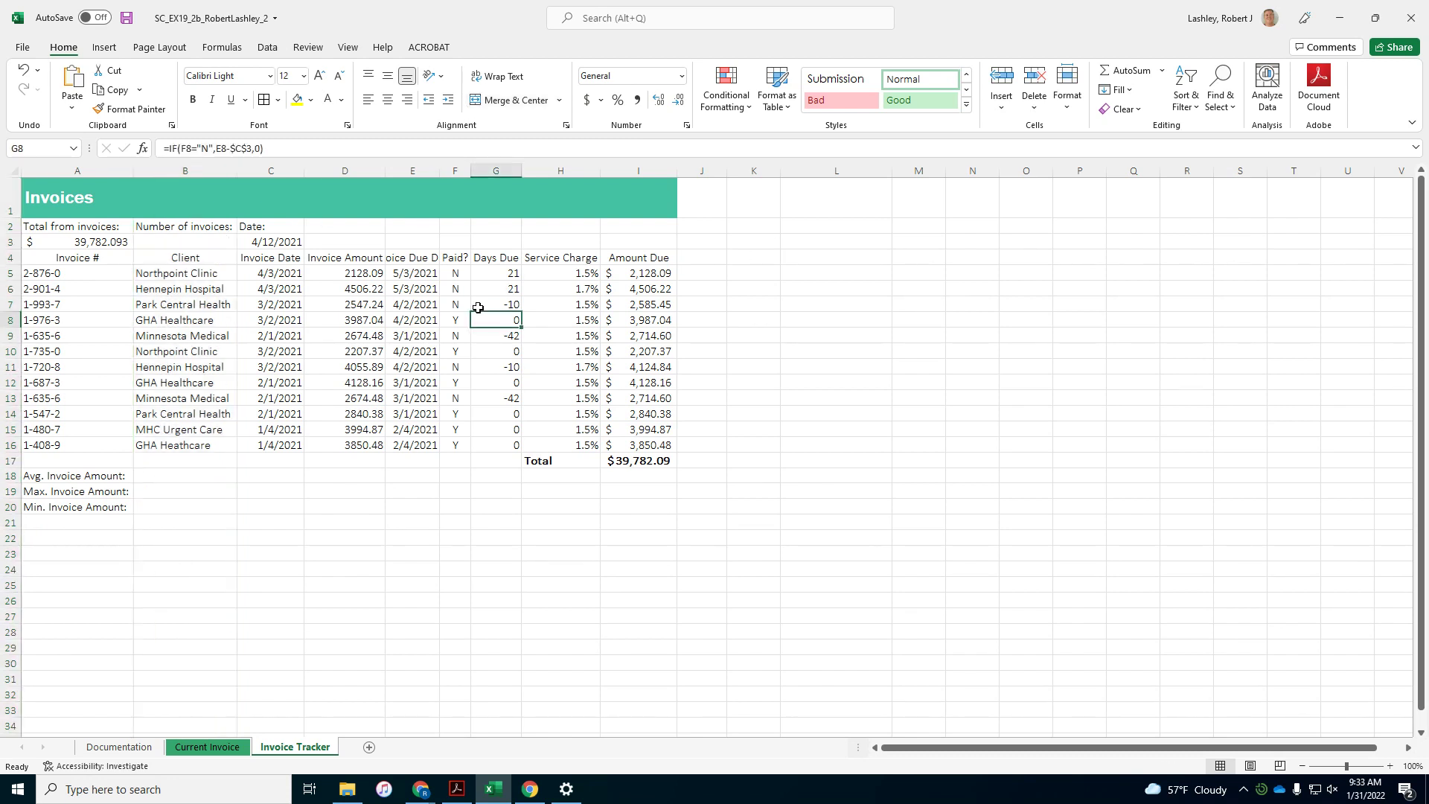
drag(61, 274, 63, 442)
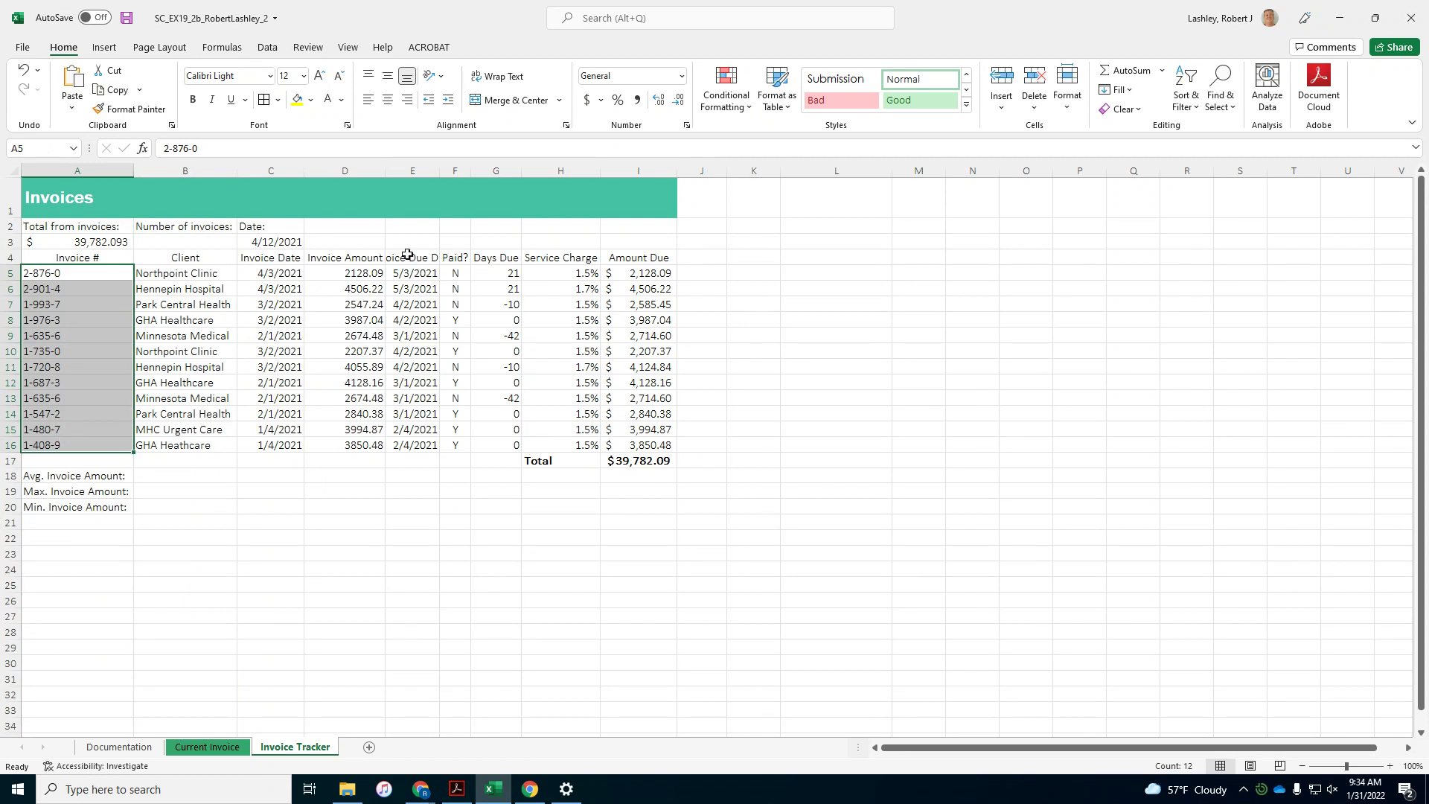
click(747, 106)
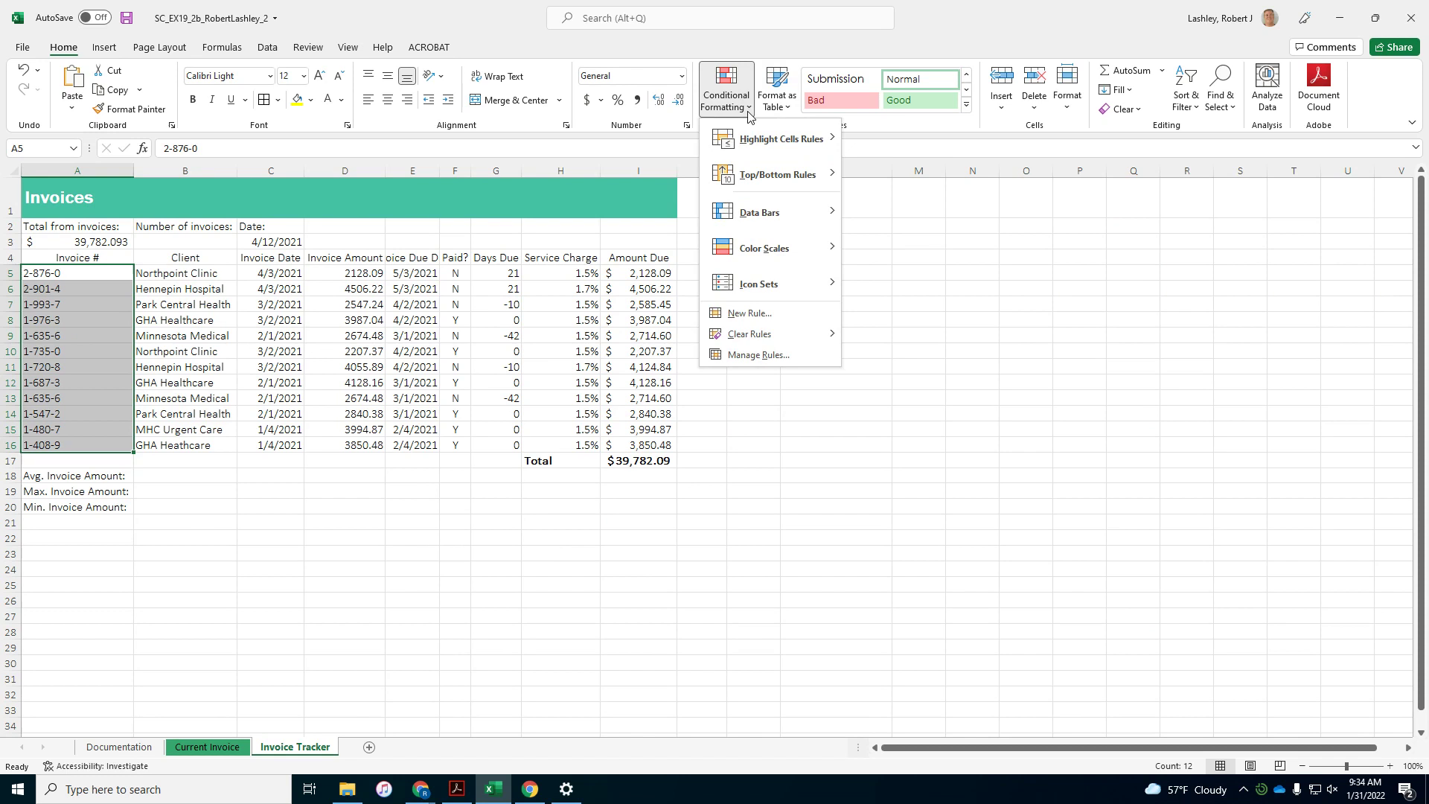
mouse_move(781, 139)
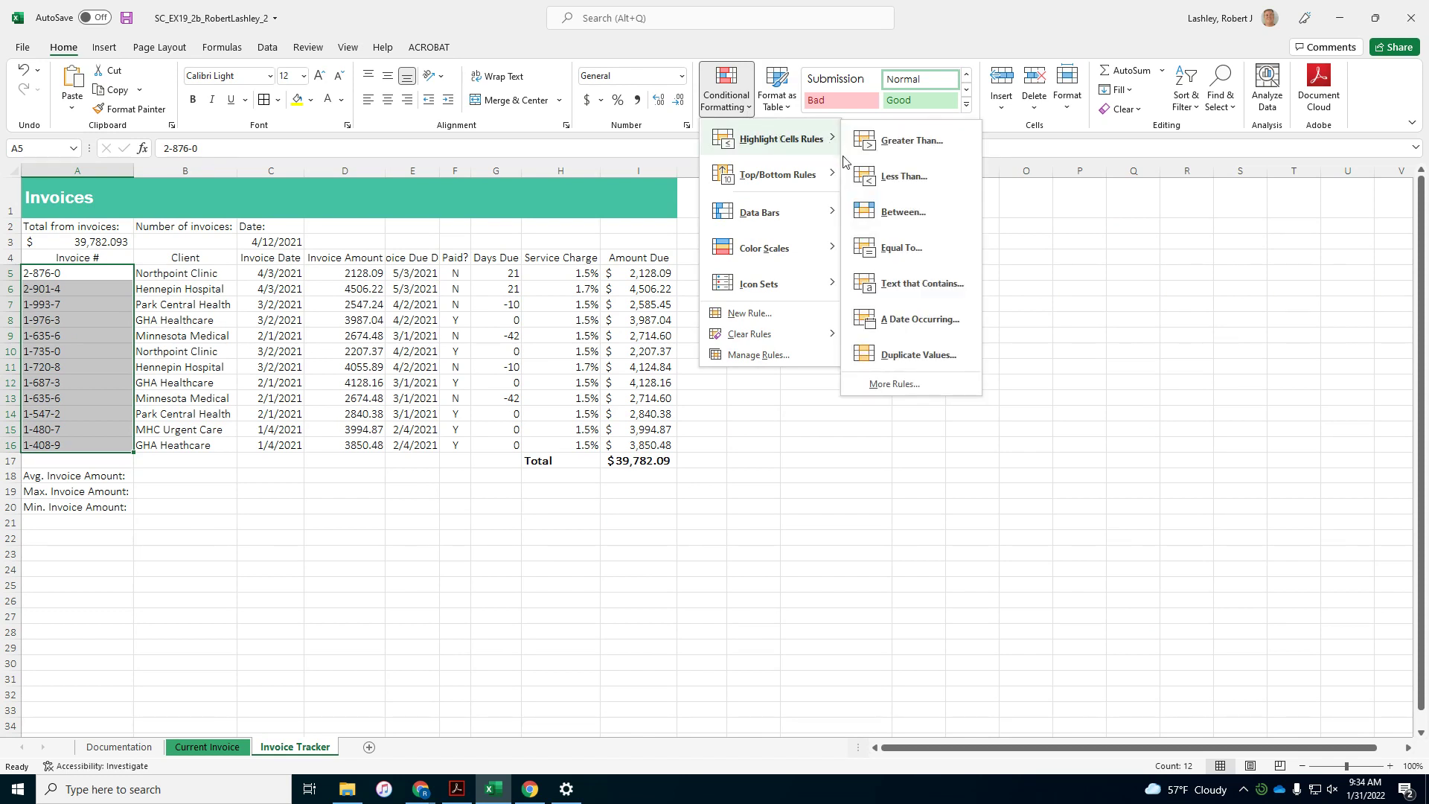
click(917, 355)
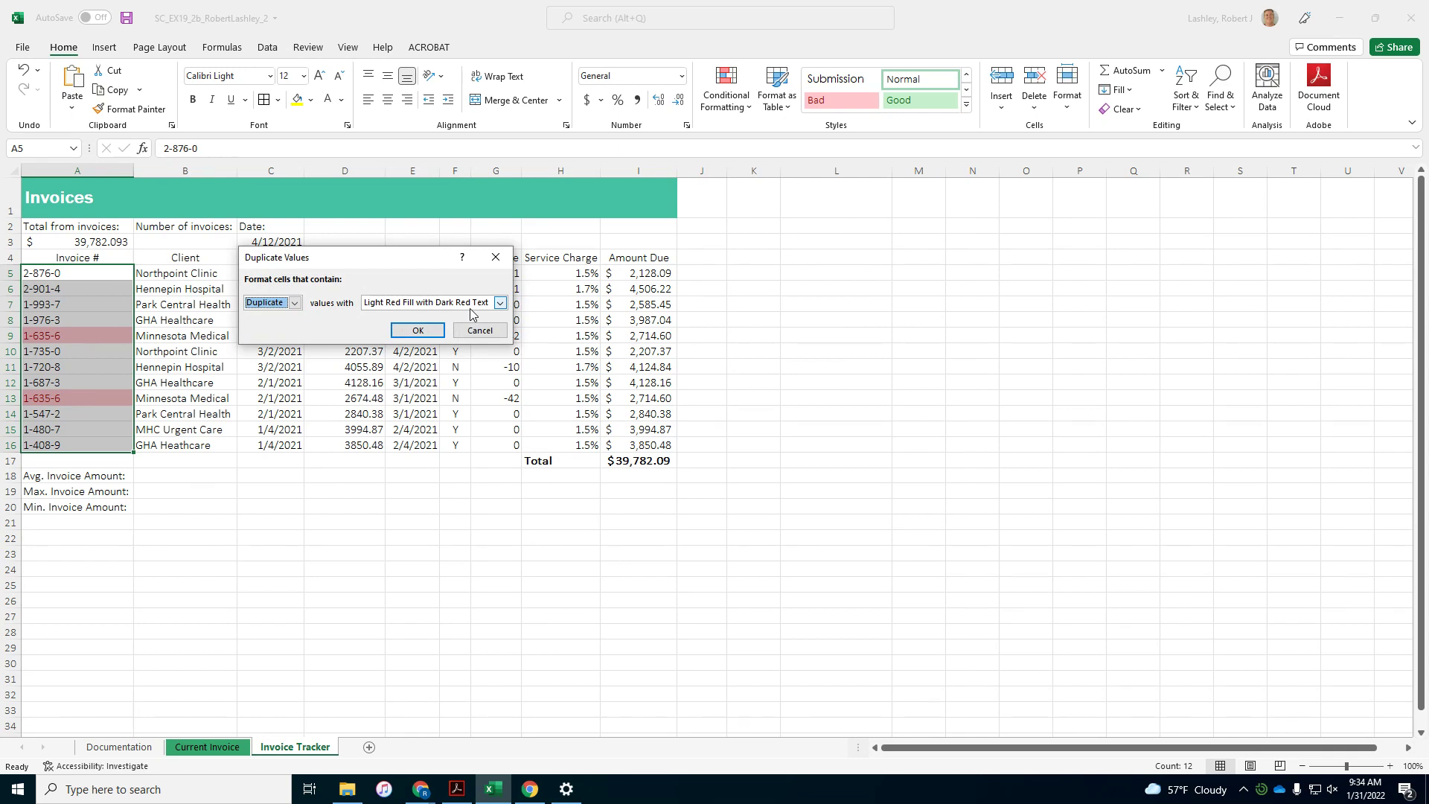
click(409, 335)
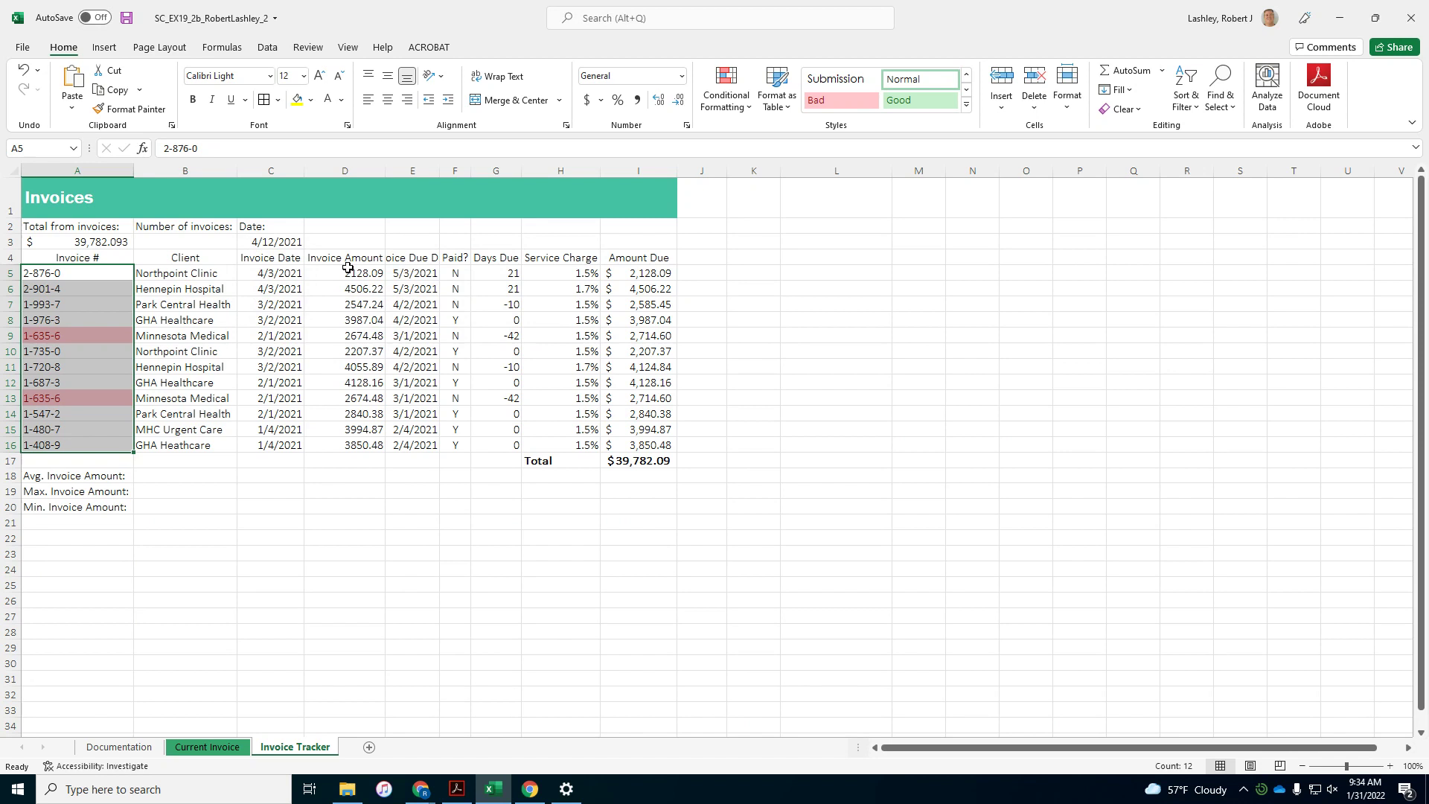
click(10, 335)
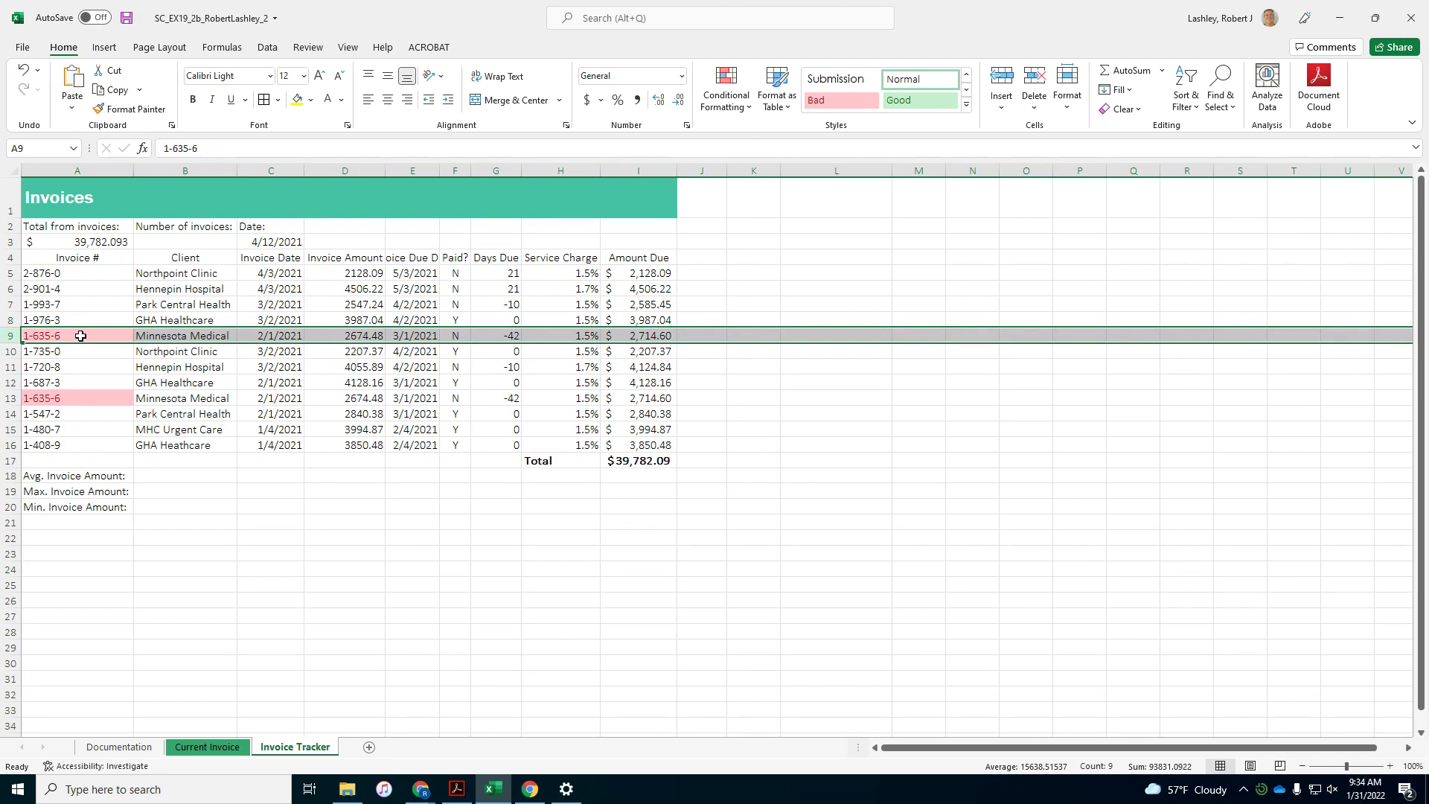
Delete row 9, the duplicate 1-635-6 invoice, so the total reads $37,067.50
right_click(80, 338)
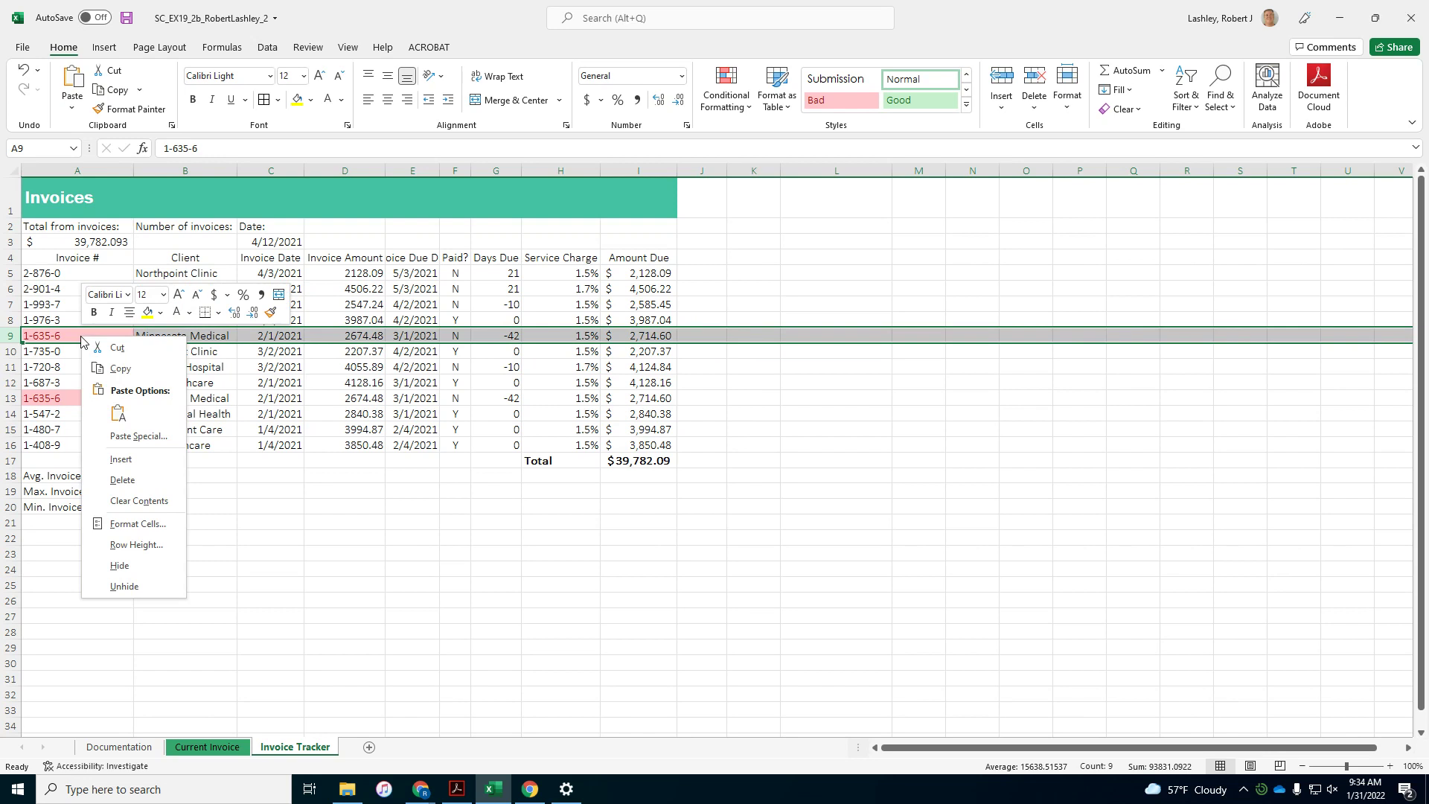
click(1034, 112)
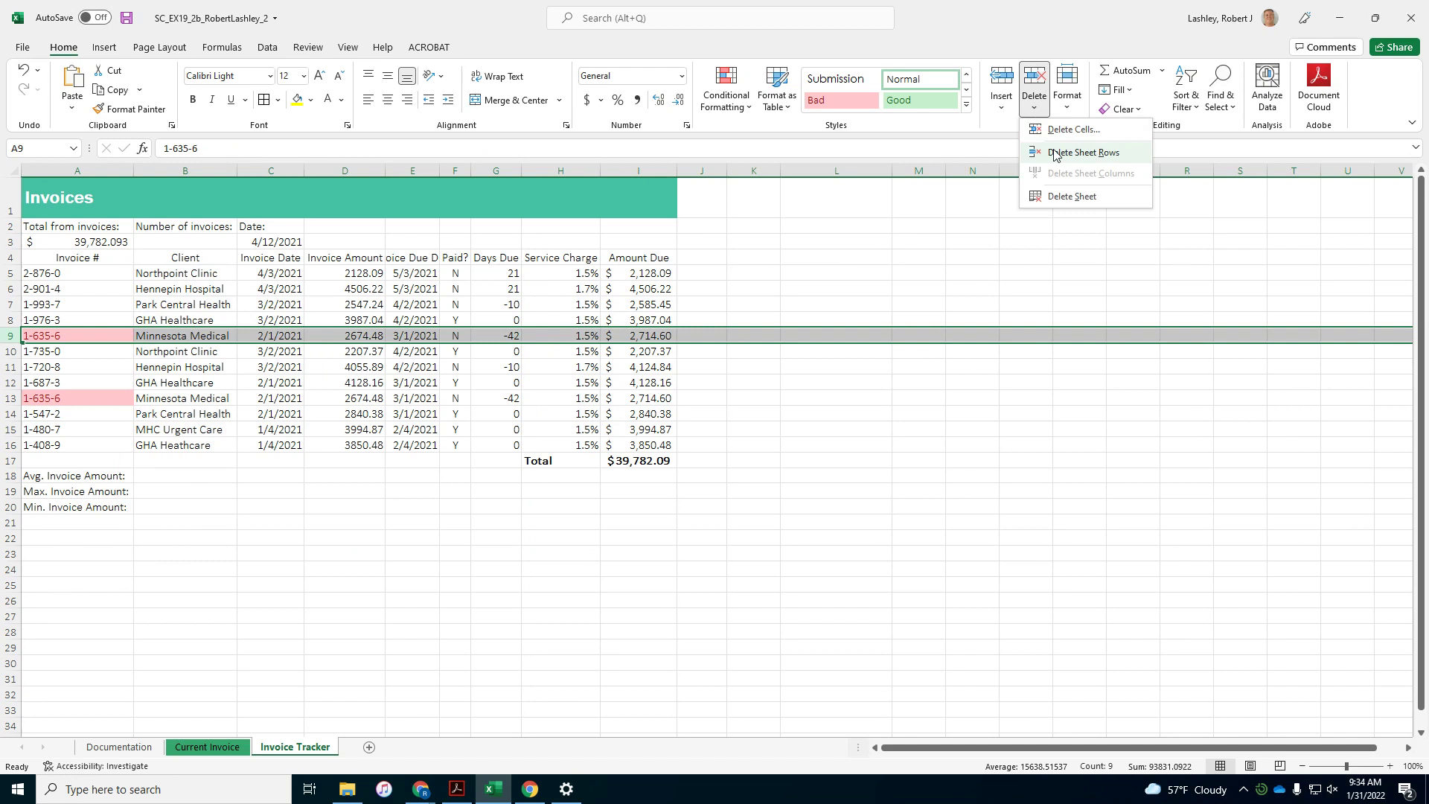
click(1054, 153)
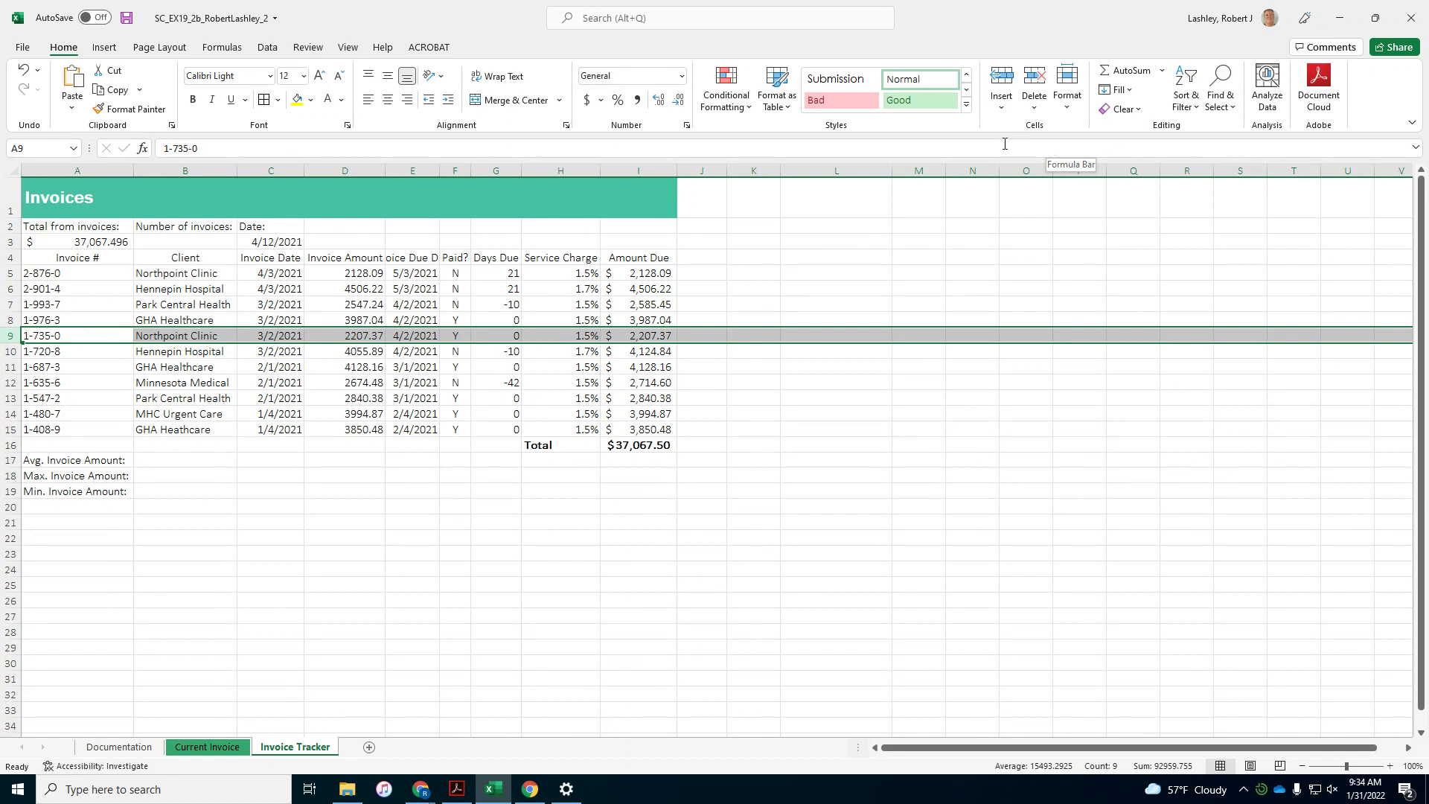
click(170, 244)
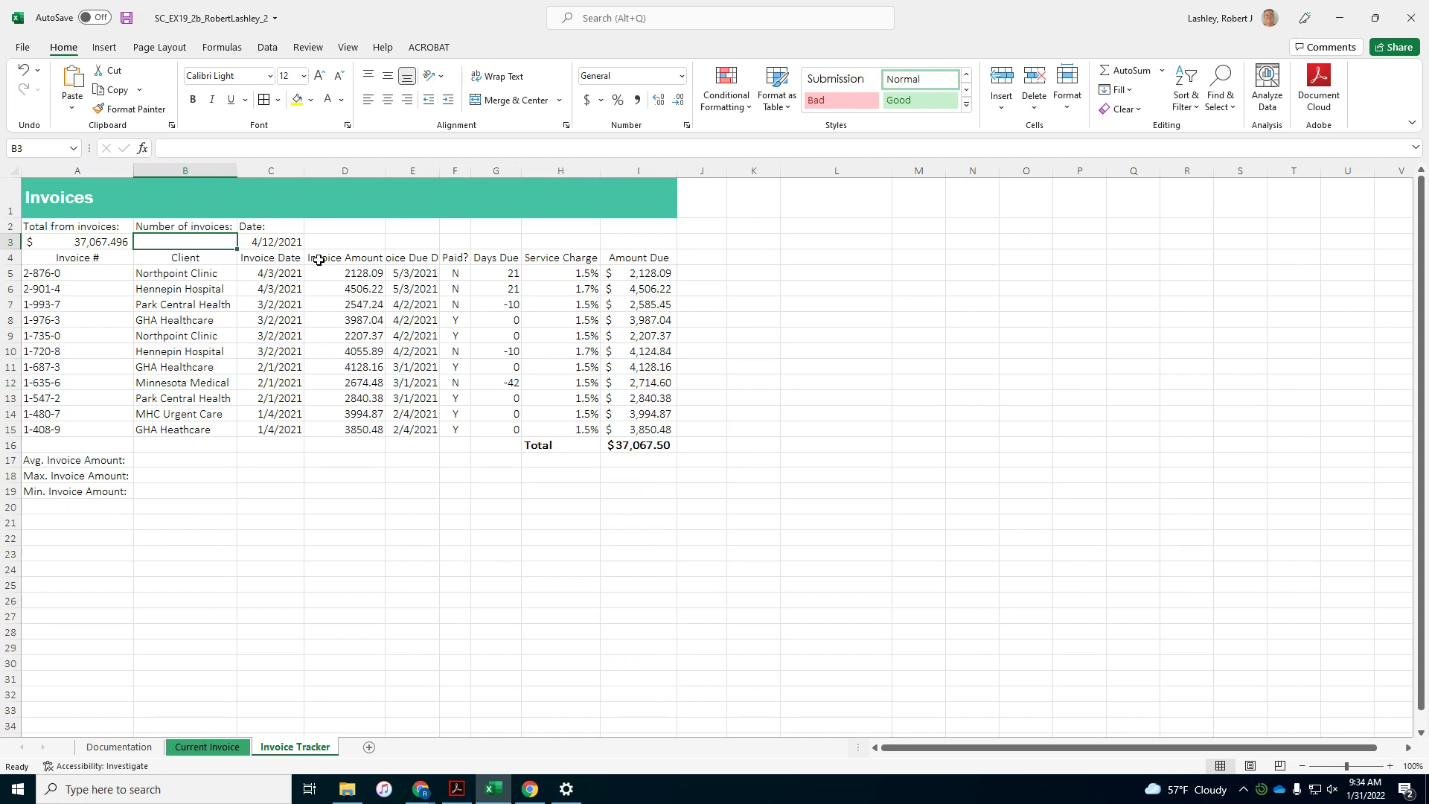
Start a COUNTA function in cell B3 through Insert Function
click(112, 47)
click(221, 48)
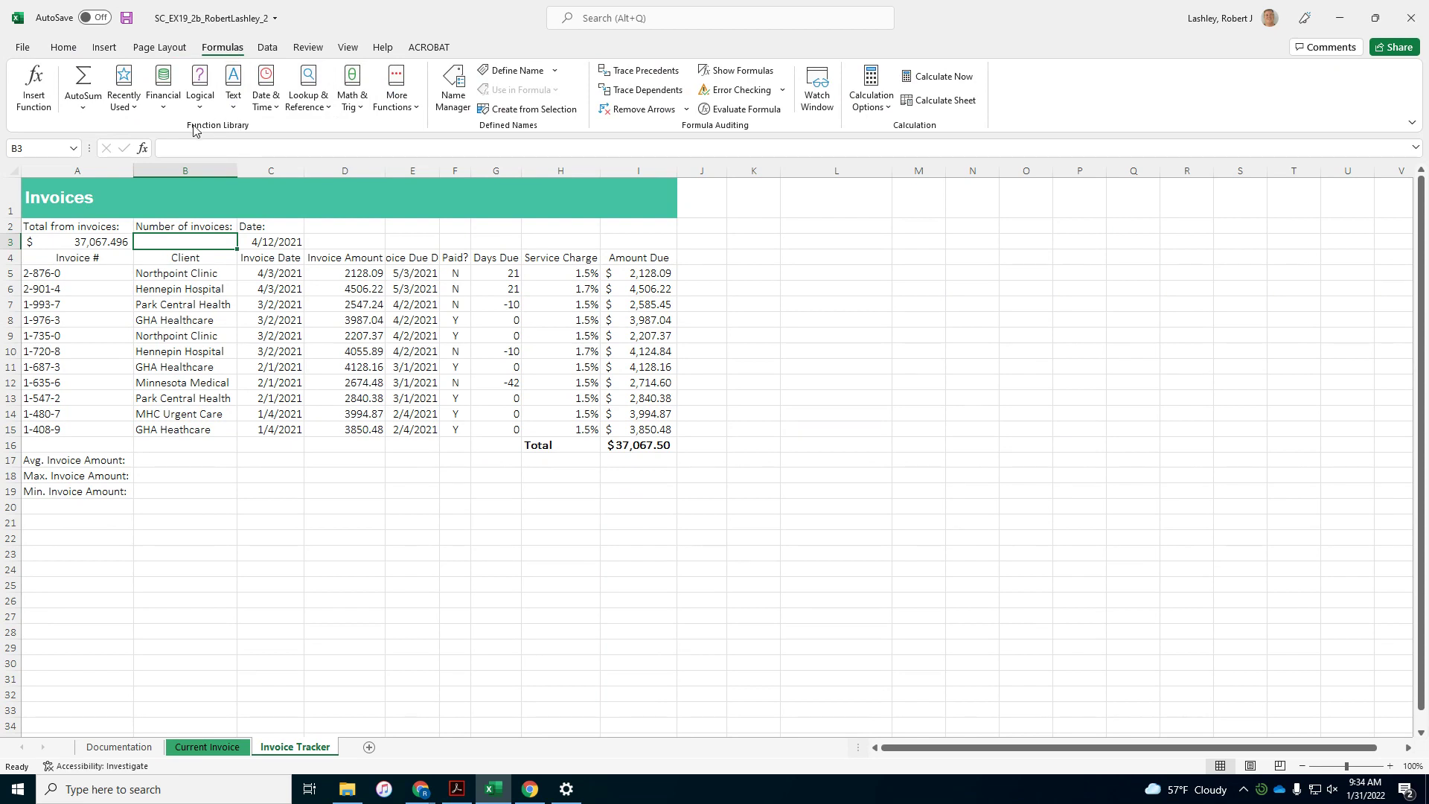
click(34, 84)
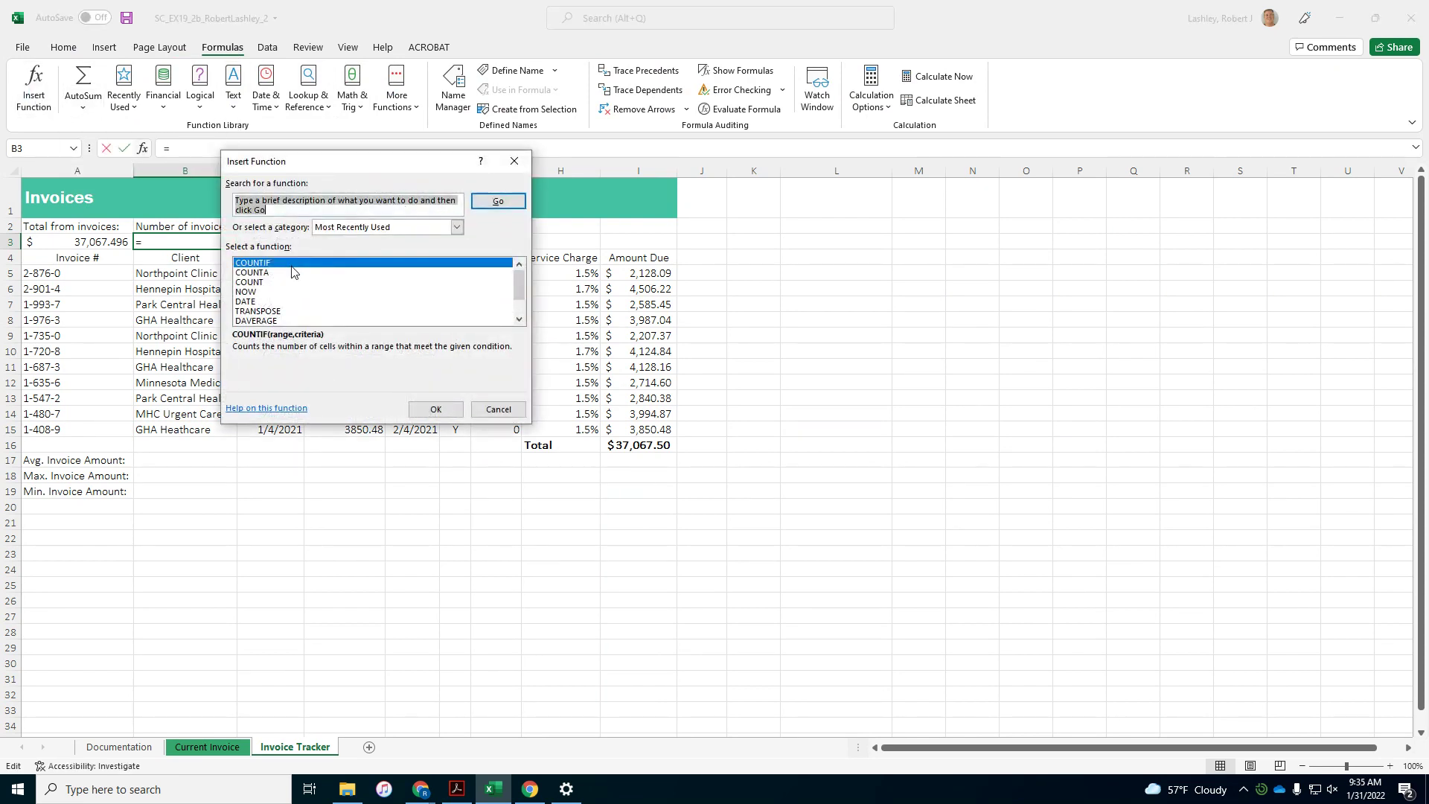
click(293, 273)
click(434, 409)
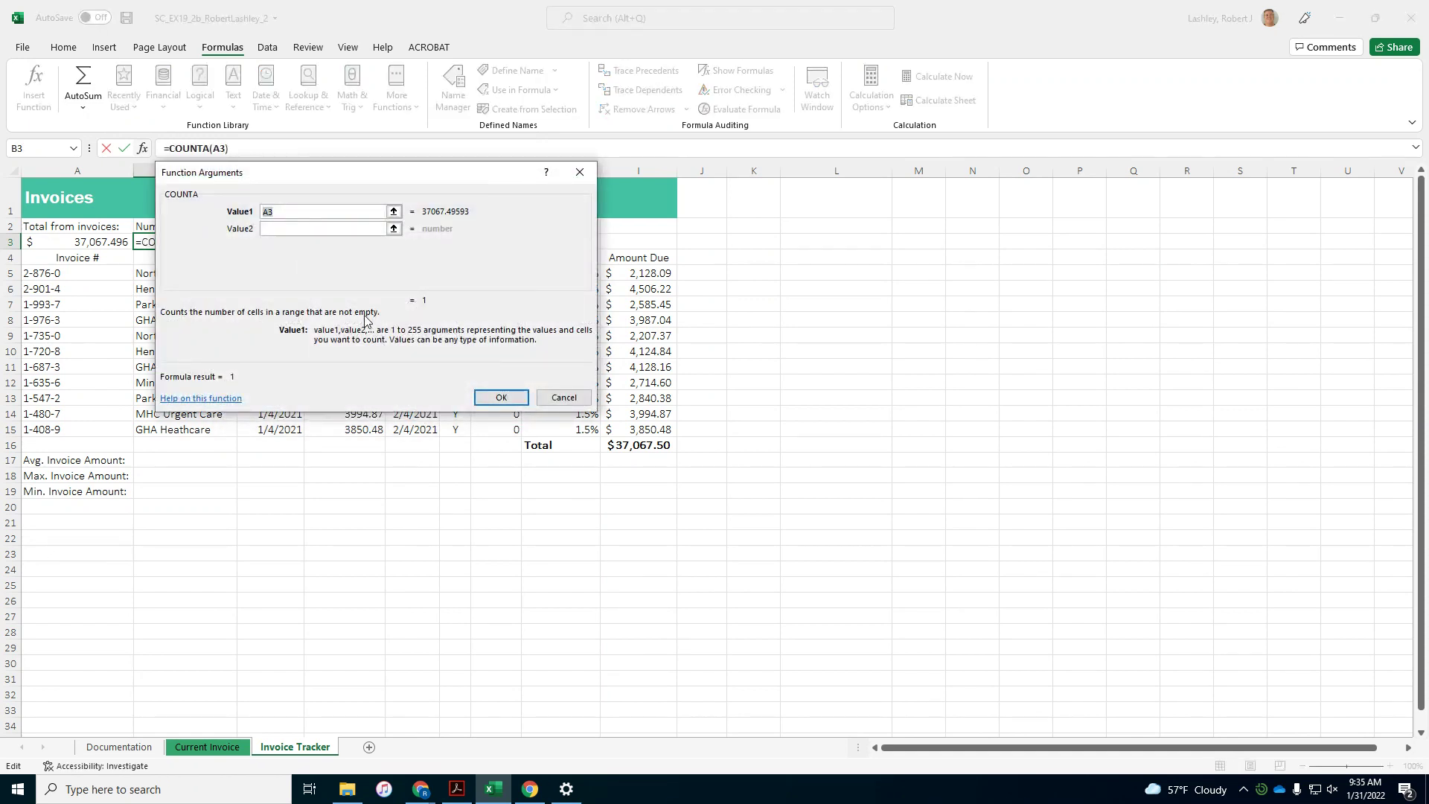
Set the COUNTA argument to A5:A15 and confirm, so B3 shows 11 invoices
key(End)
drag(322, 175, 741, 172)
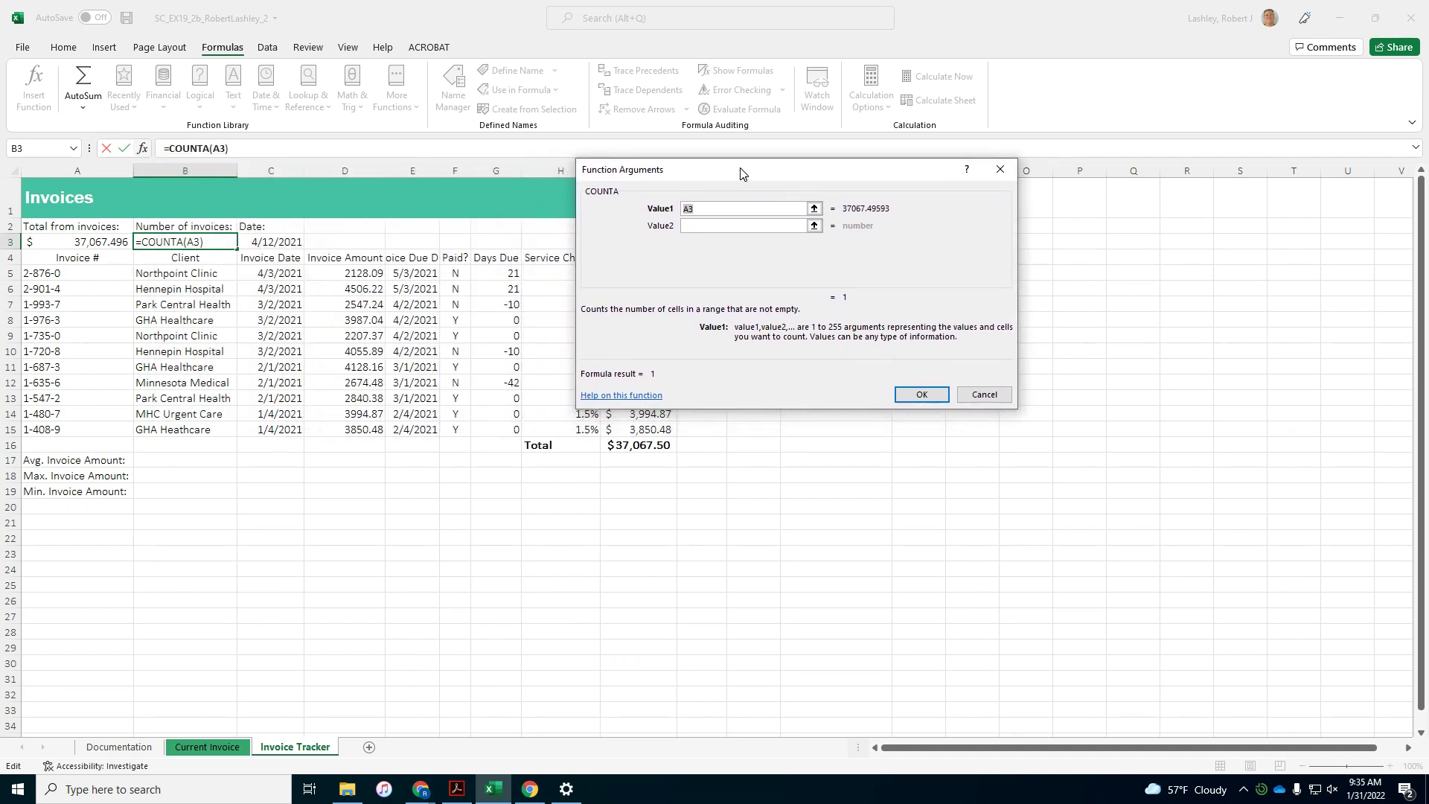
click(196, 274)
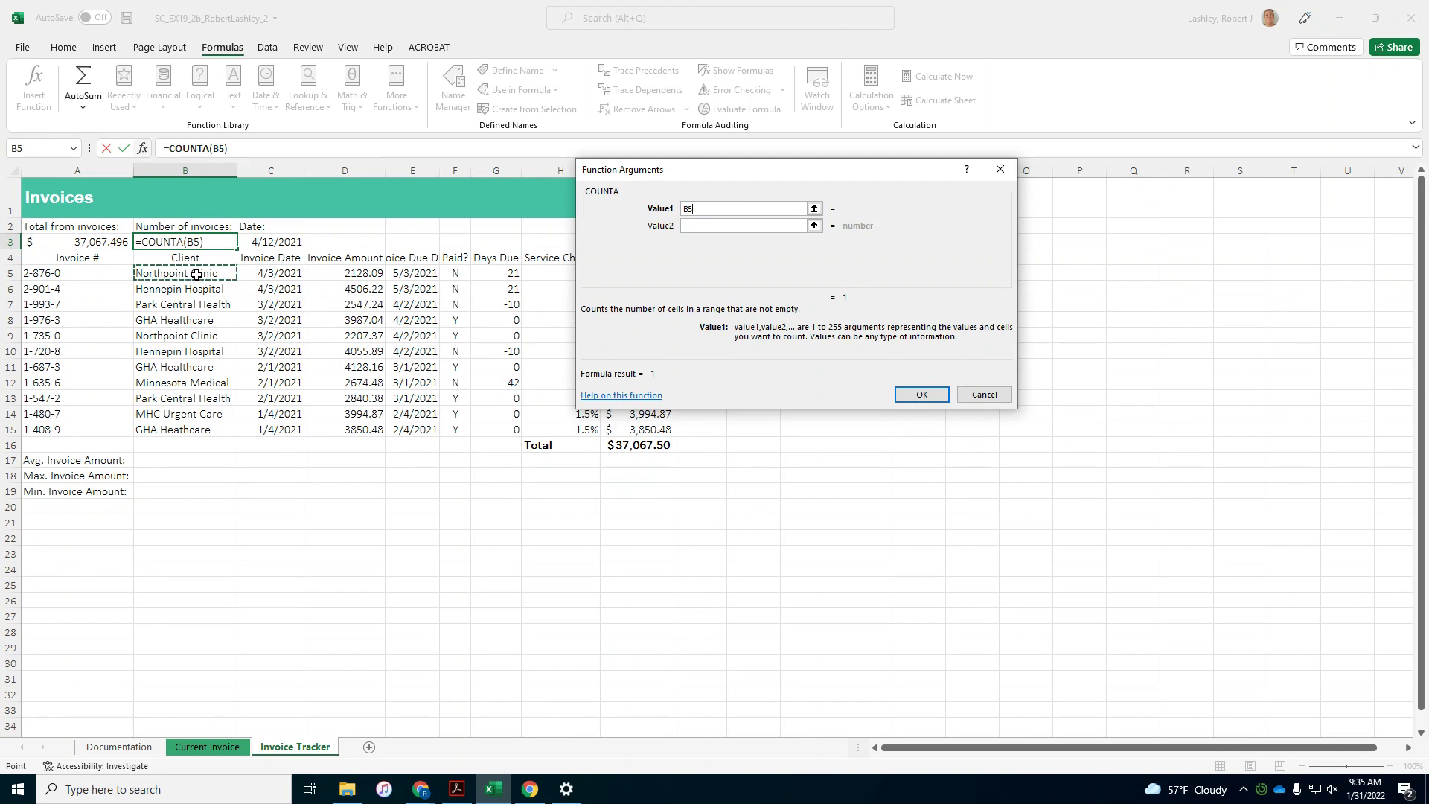
click(80, 276)
drag(80, 278, 84, 430)
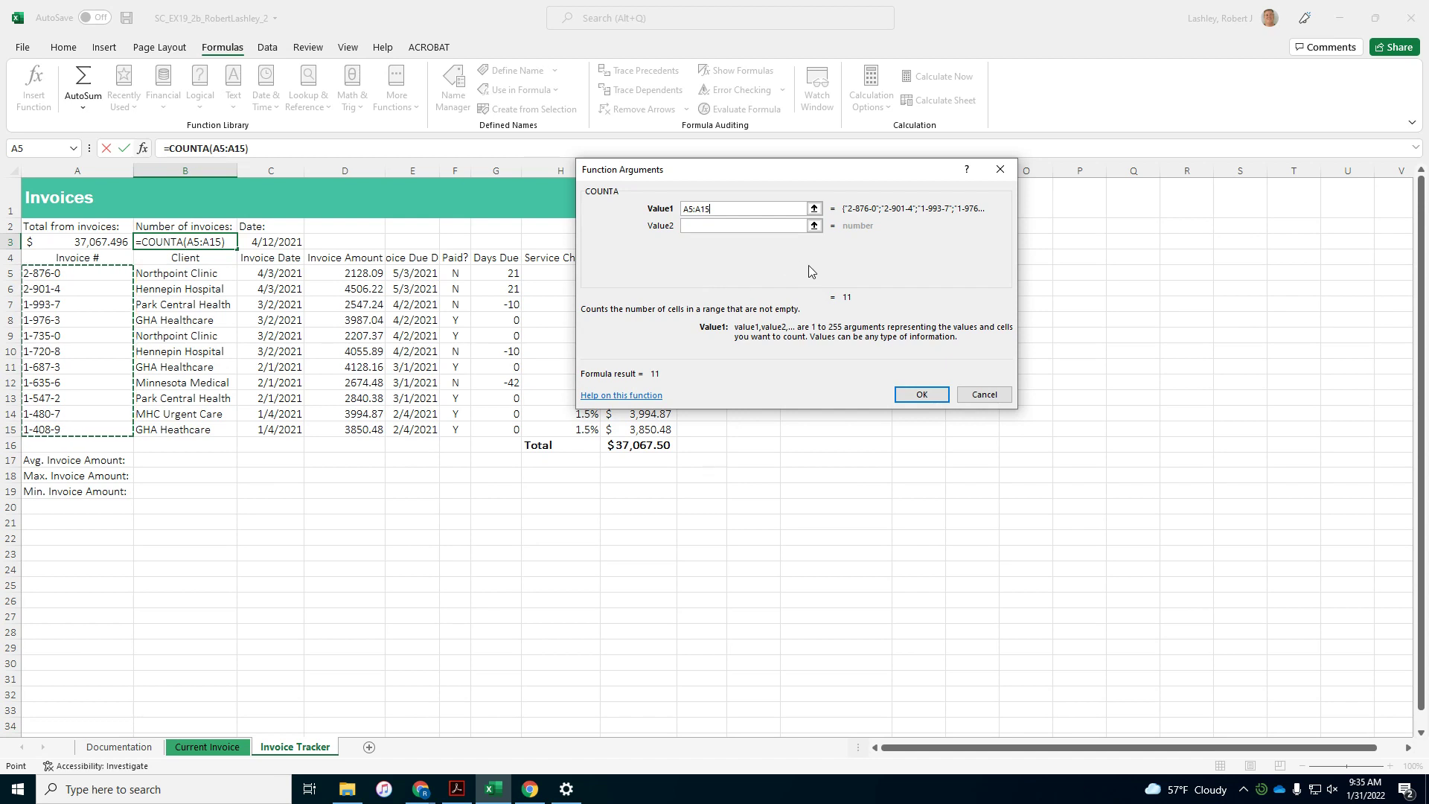
click(918, 395)
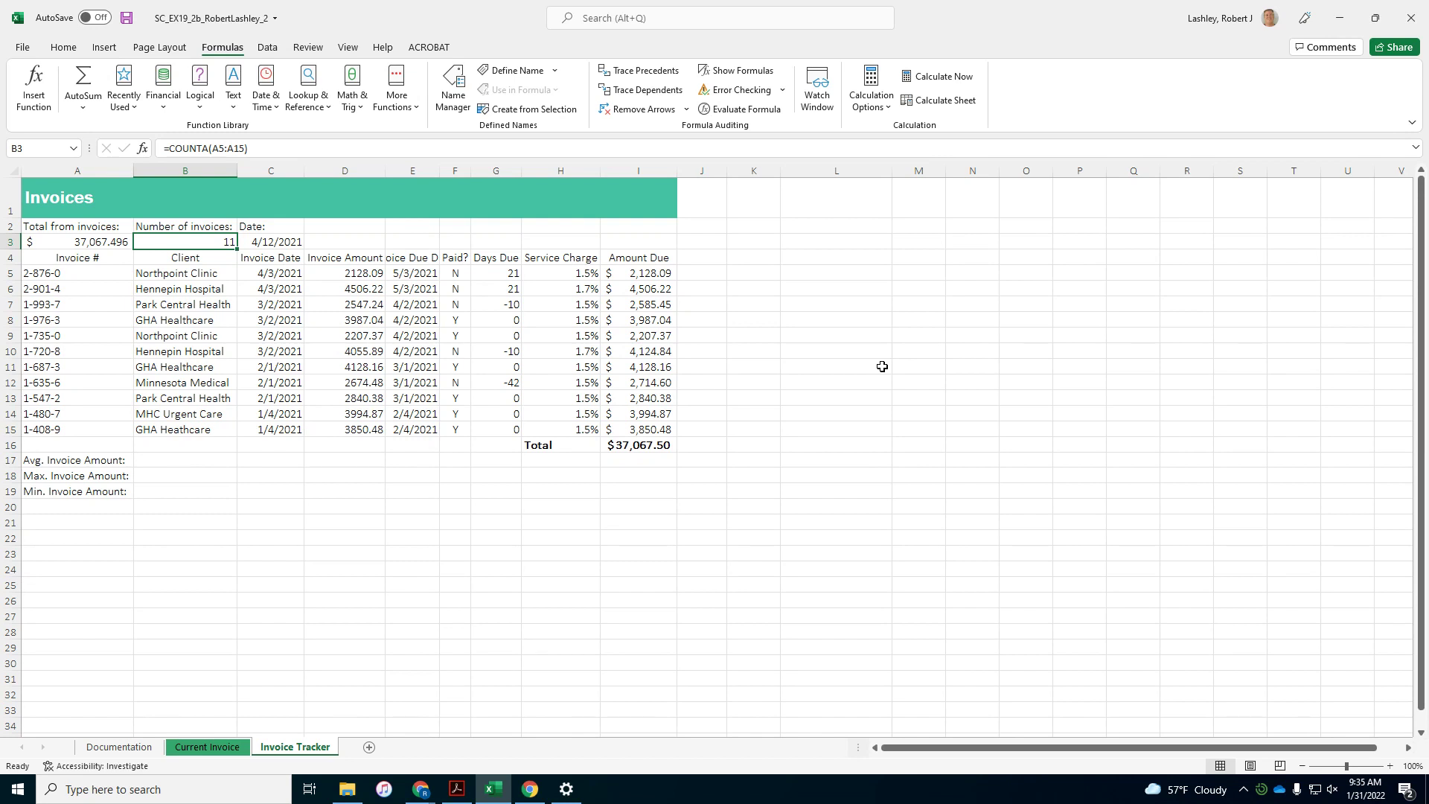
click(422, 259)
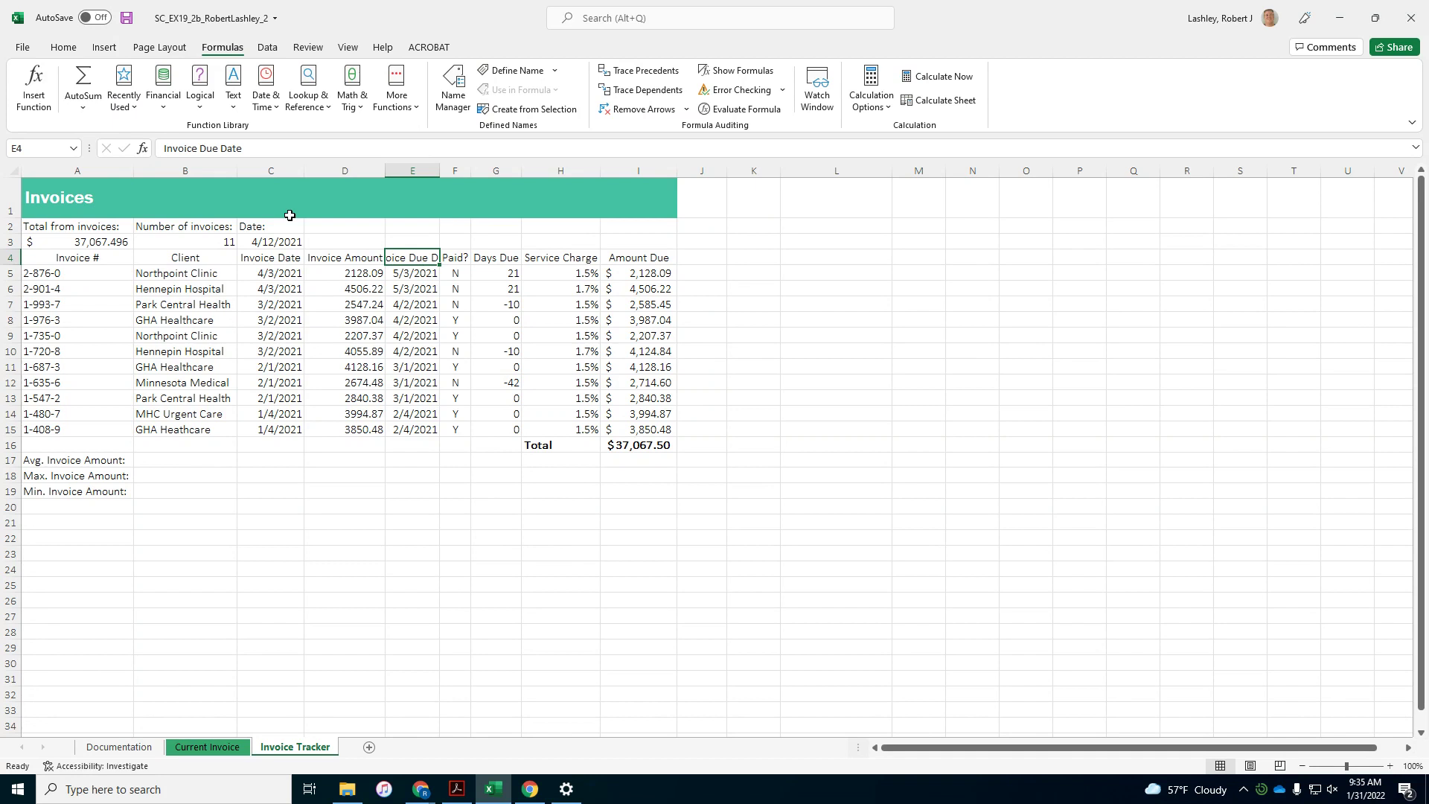
Bring up the Format Cells dialog for E4 and dismiss it unchanged
right_click(396, 258)
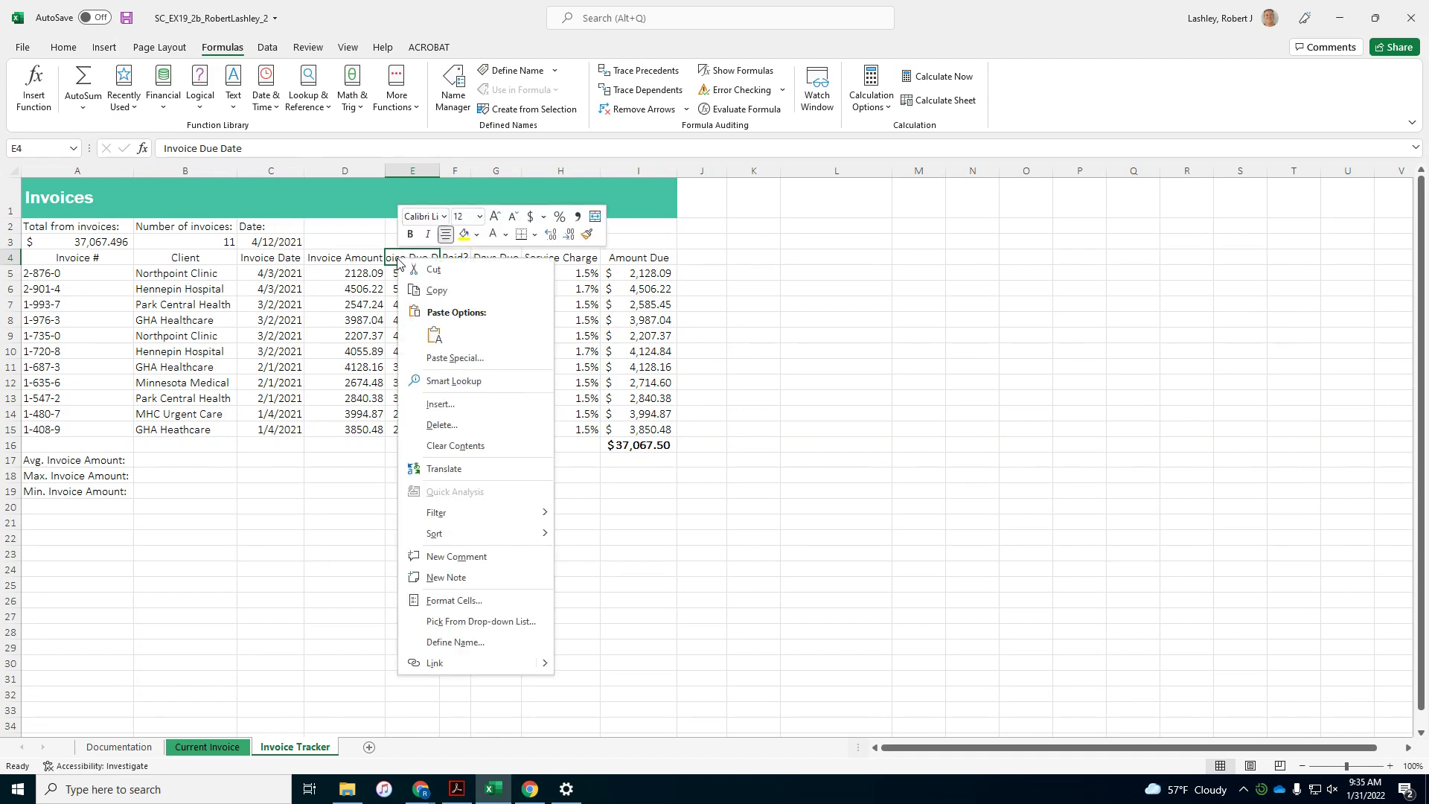
click(470, 601)
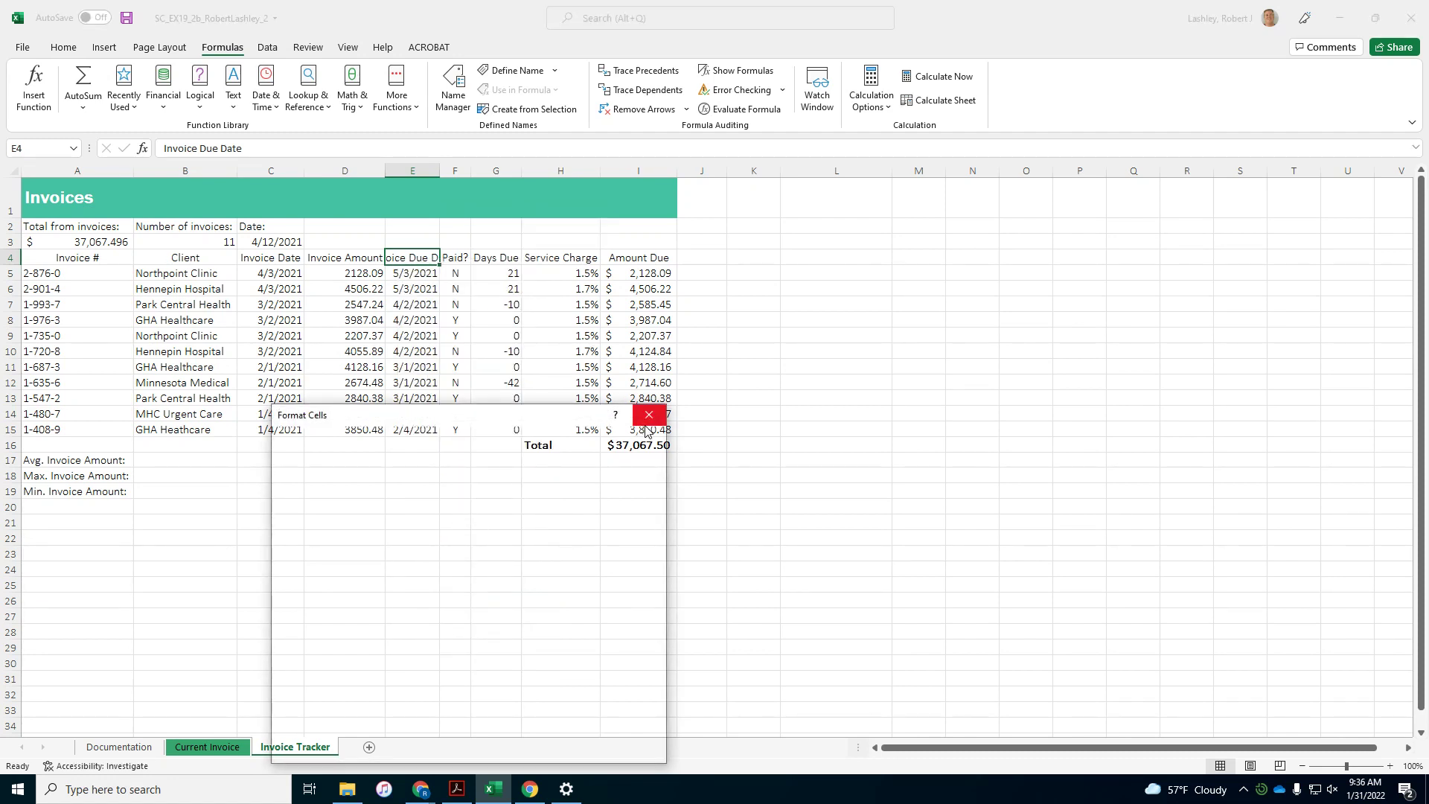
drag(484, 418, 950, 264)
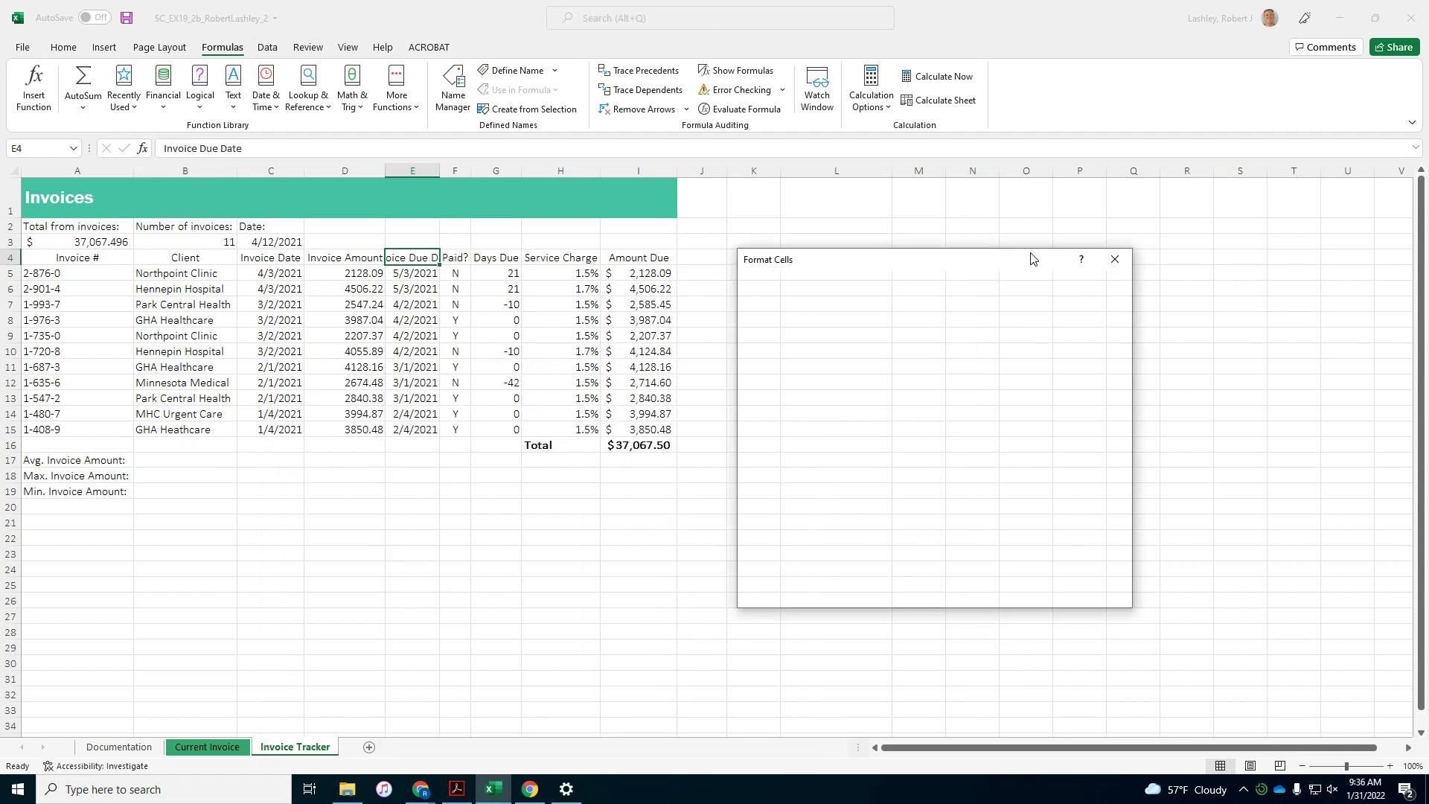
click(1117, 259)
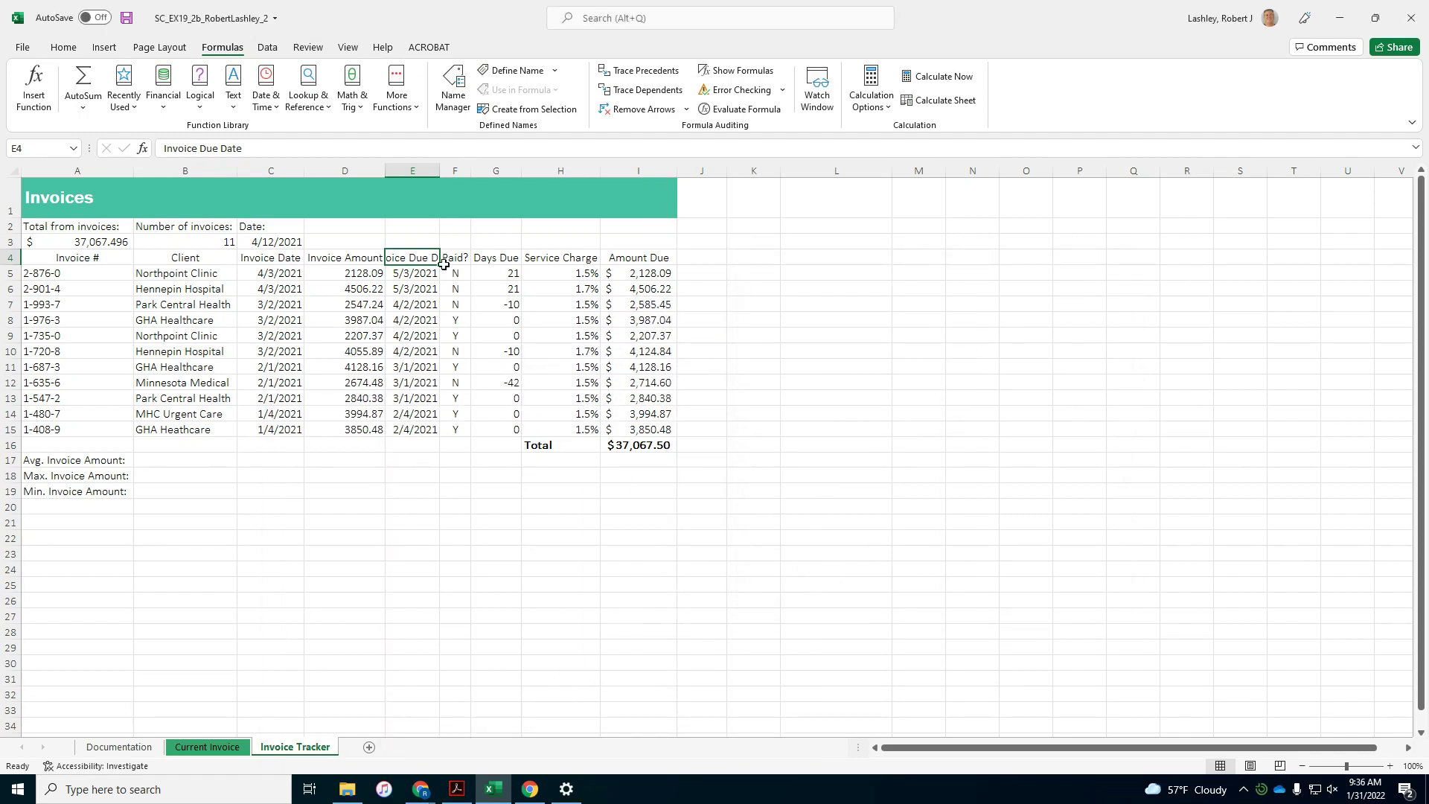
Set column E width to 9 and wrap the Invoice Due Date header text
click(63, 47)
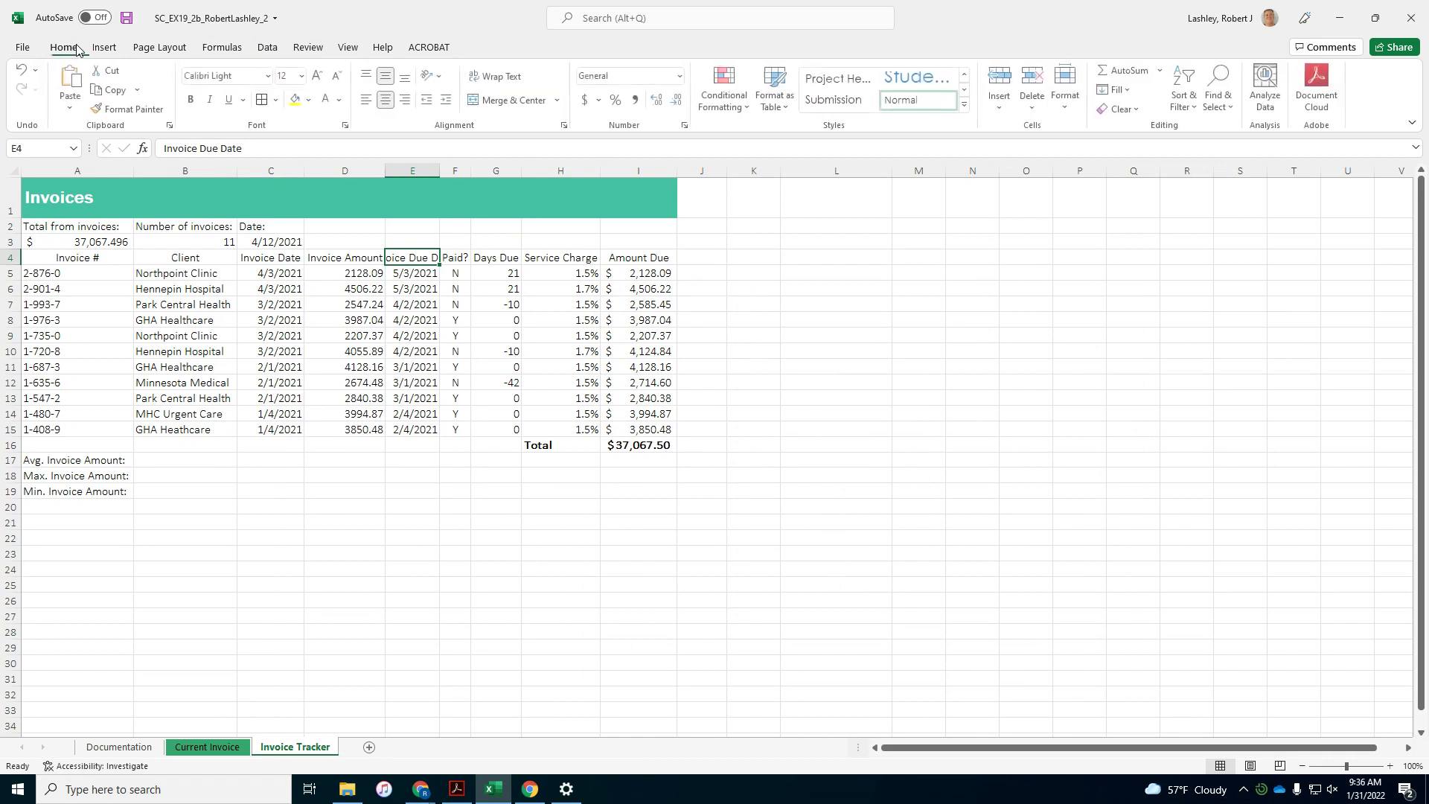
click(1065, 111)
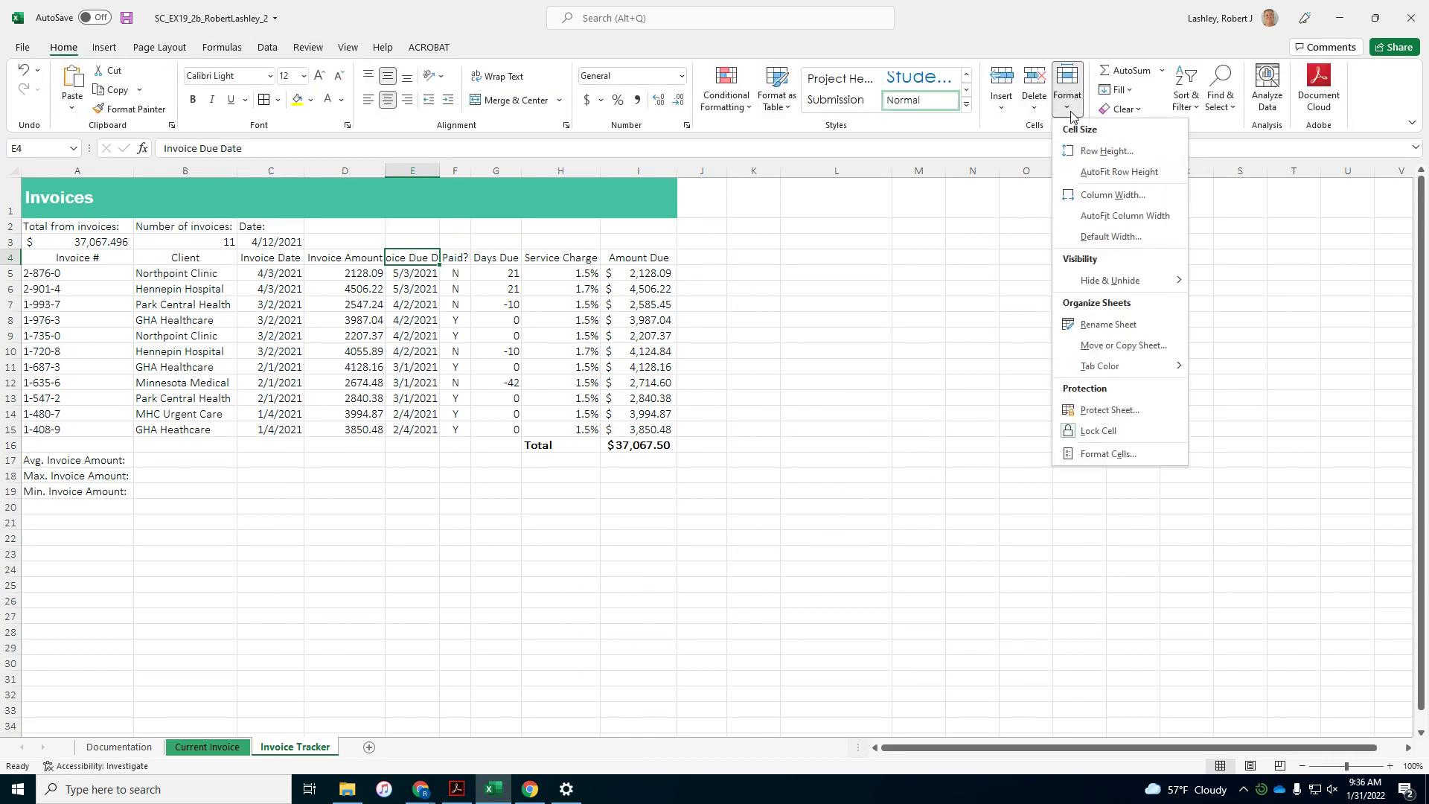
click(1106, 199)
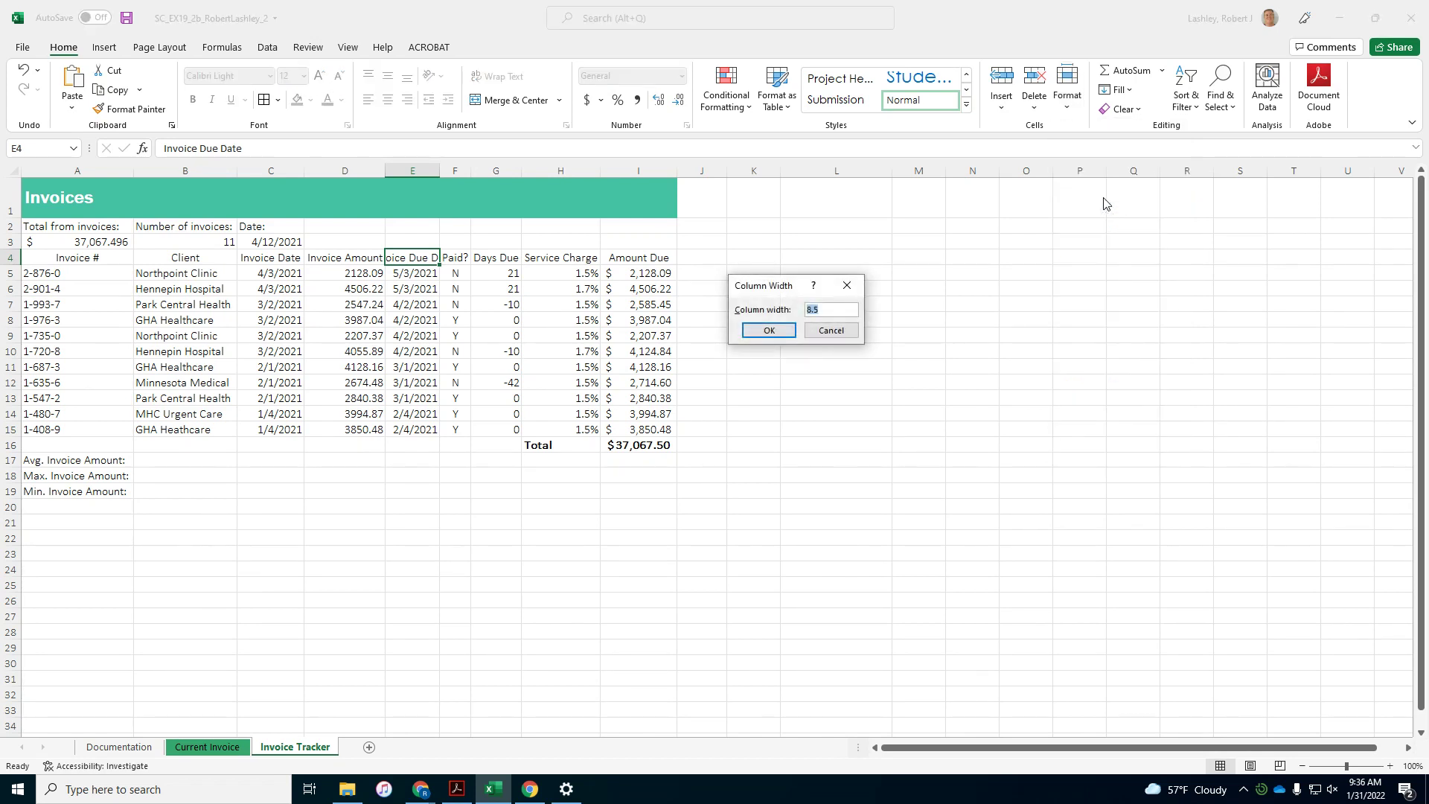
text(9)
click(769, 331)
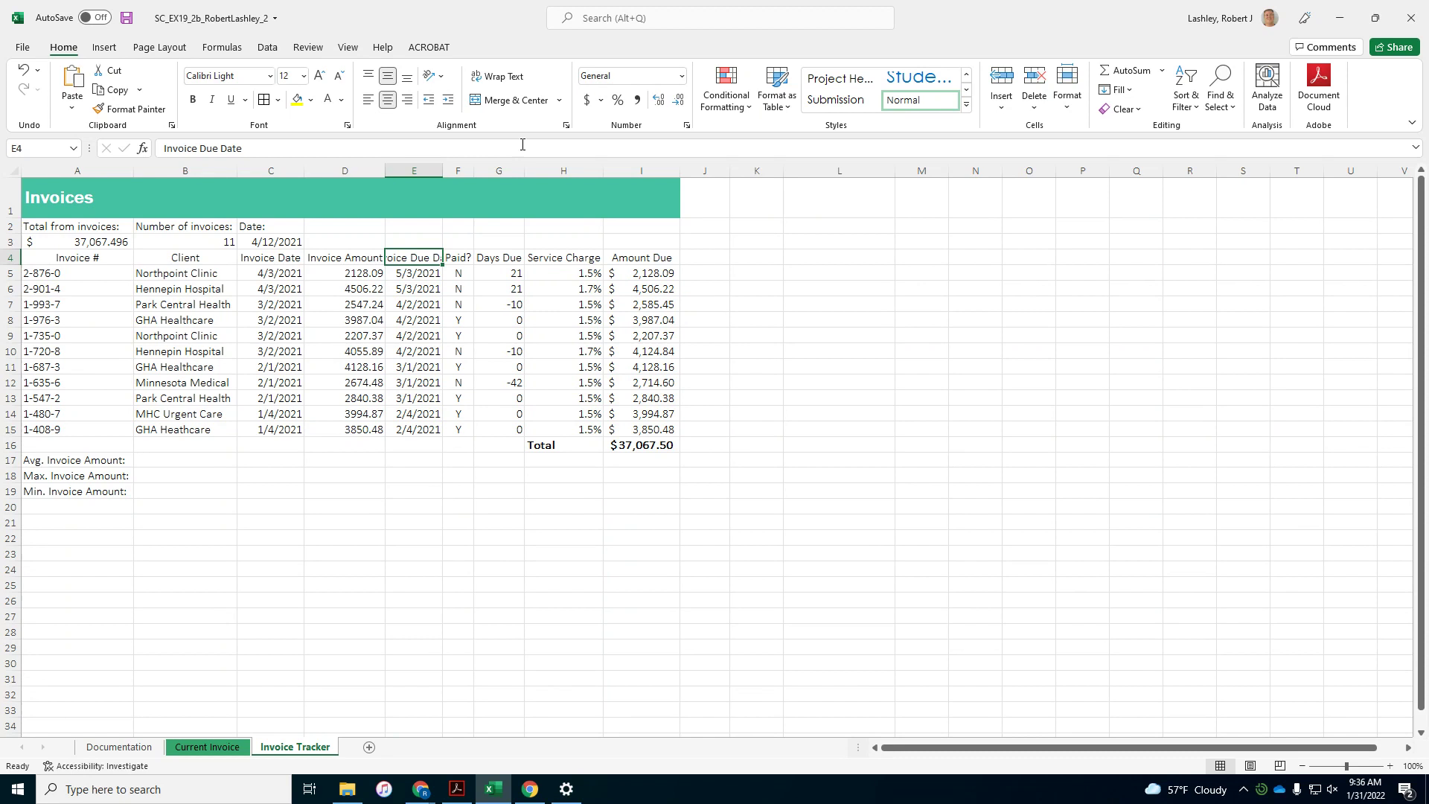
click(514, 86)
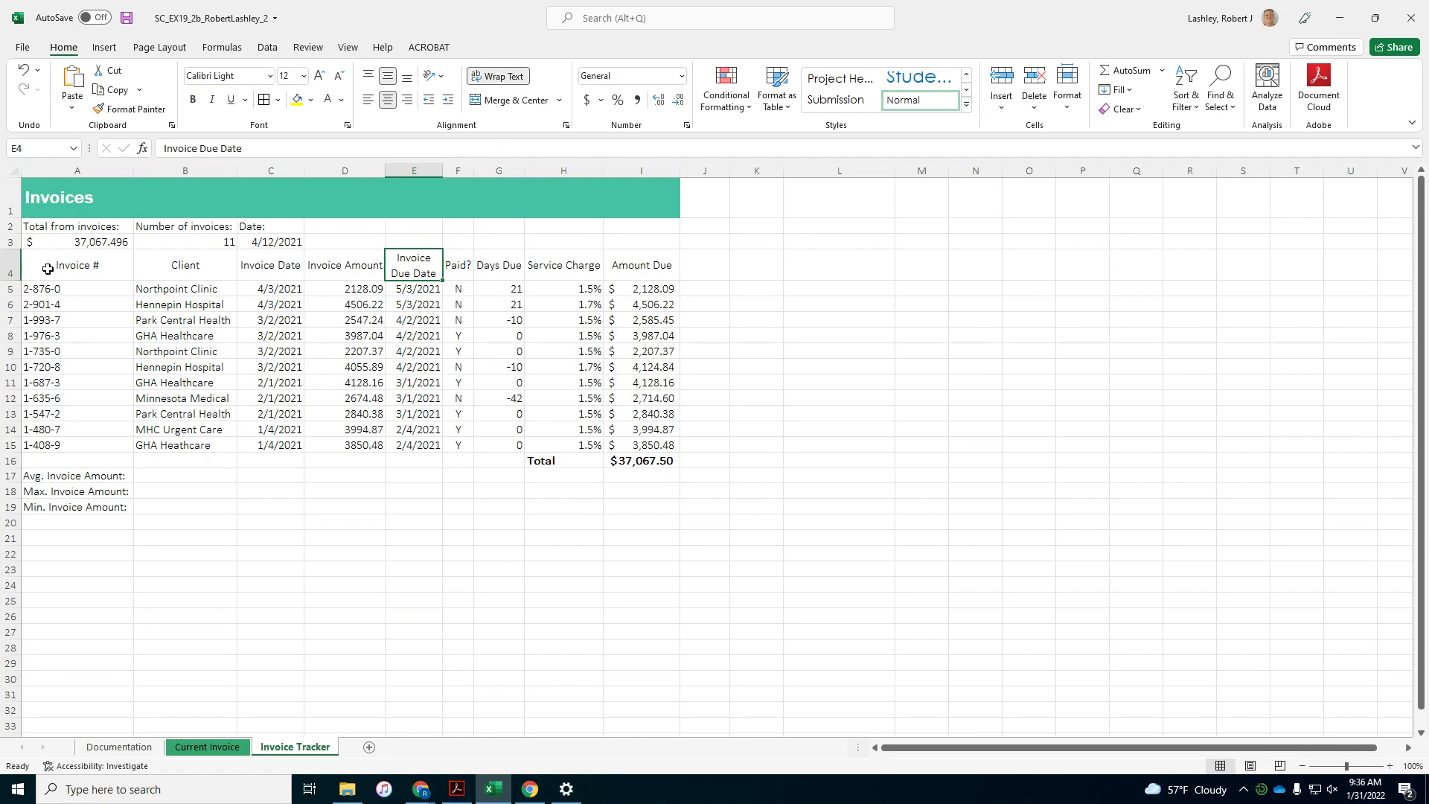
mouse_move(78, 226)
mouse_down()
mouse_move(257, 260)
mouse_move(264, 239)
mouse_up()
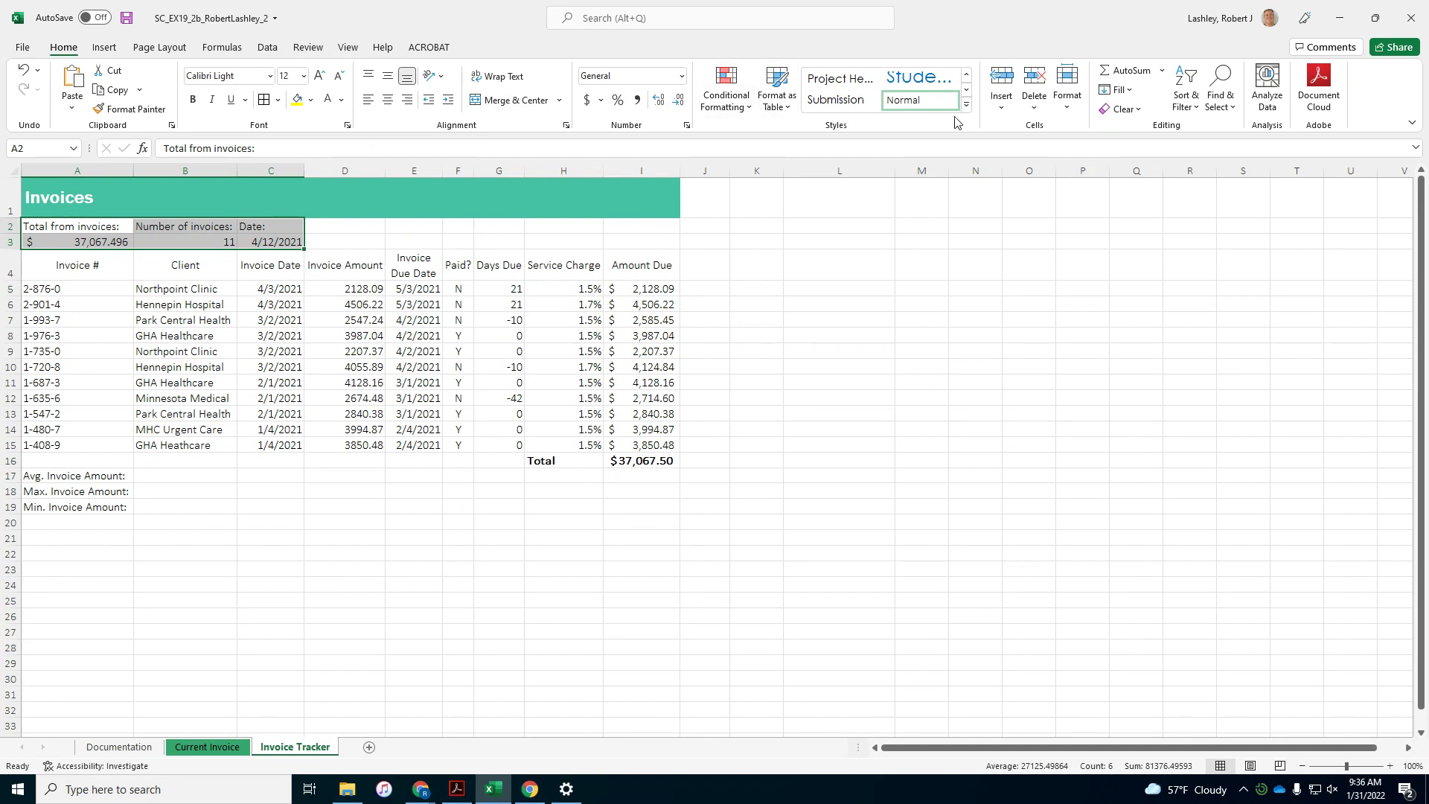
Look through the Format and Cell Styles galleries without applying anything
click(1060, 109)
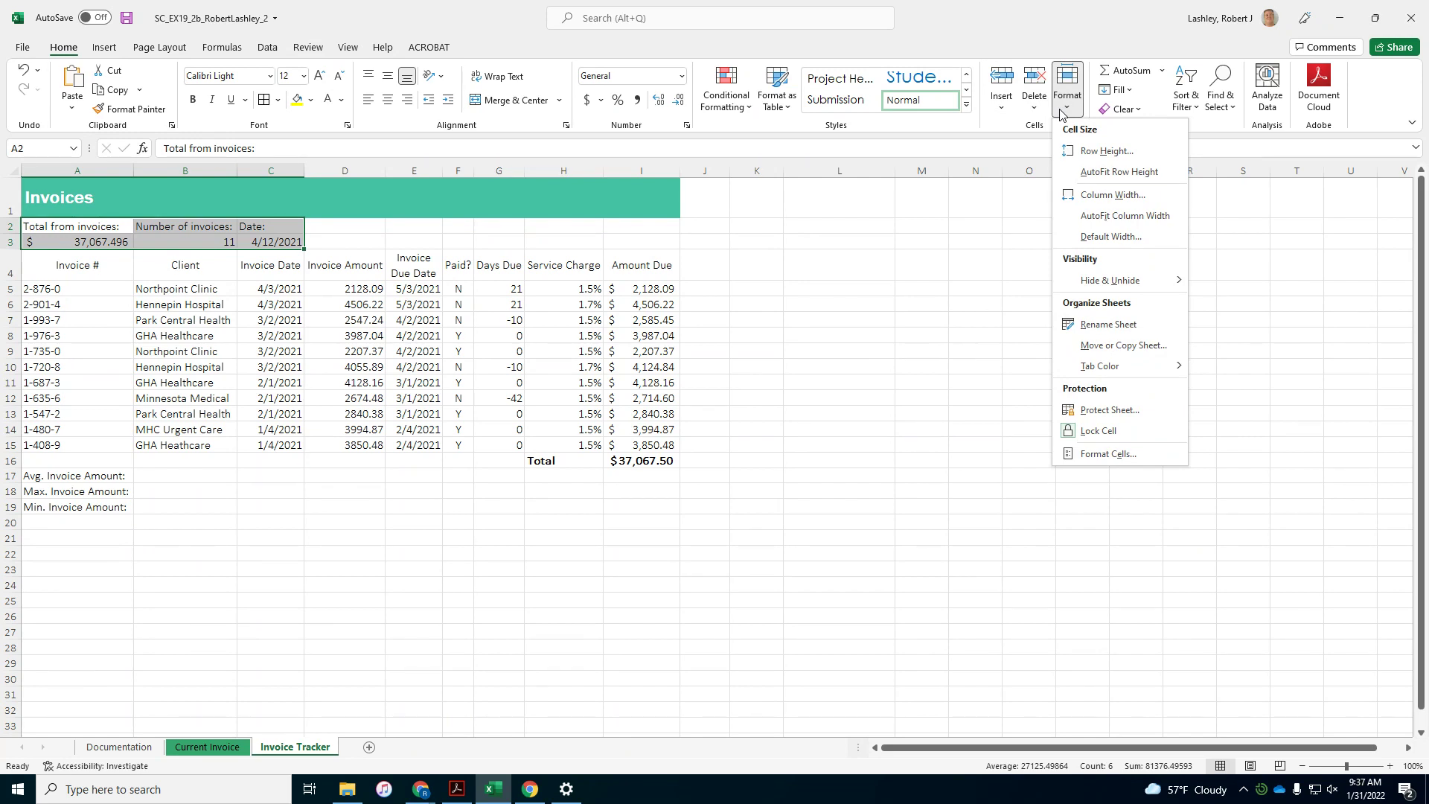
click(967, 104)
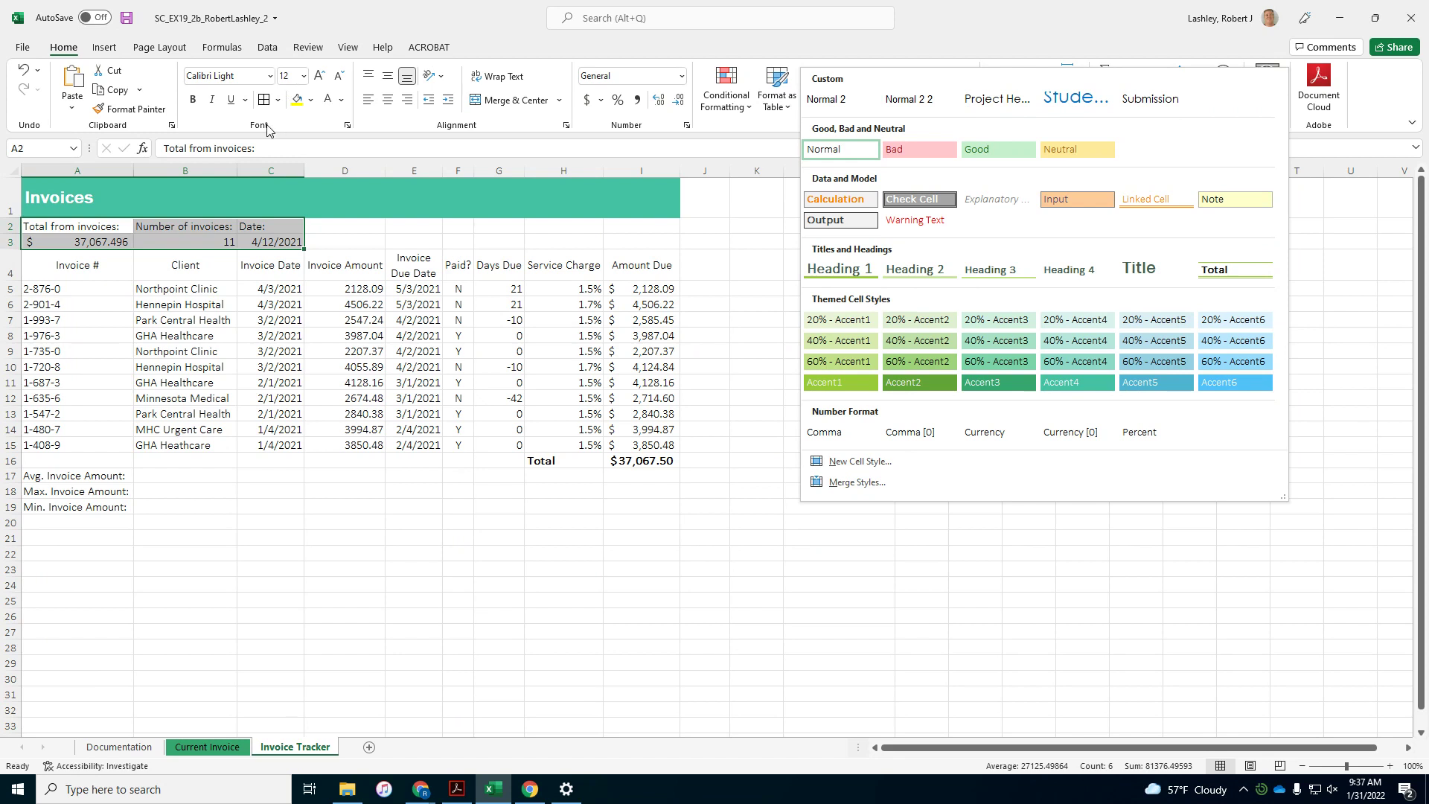
click(717, 133)
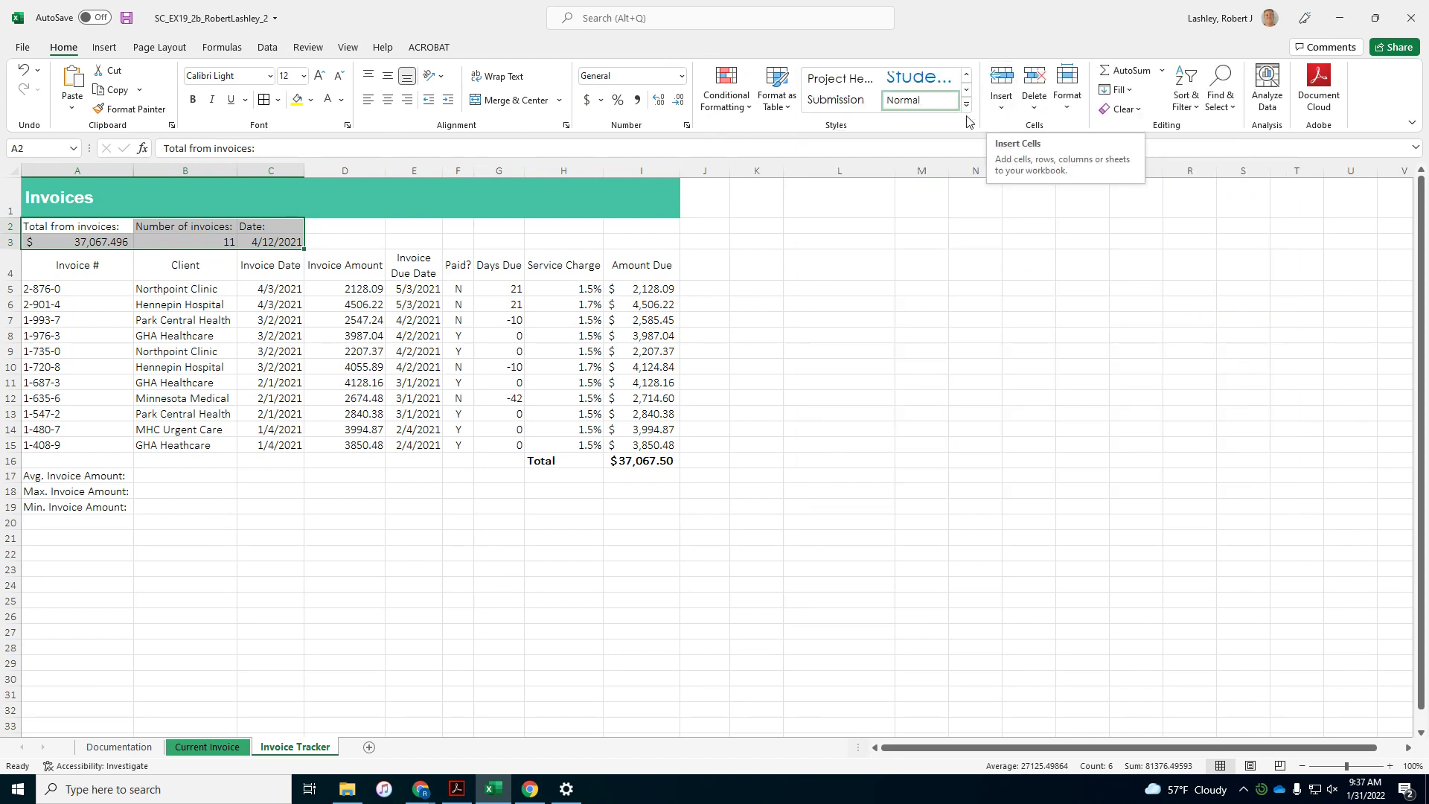
click(1073, 110)
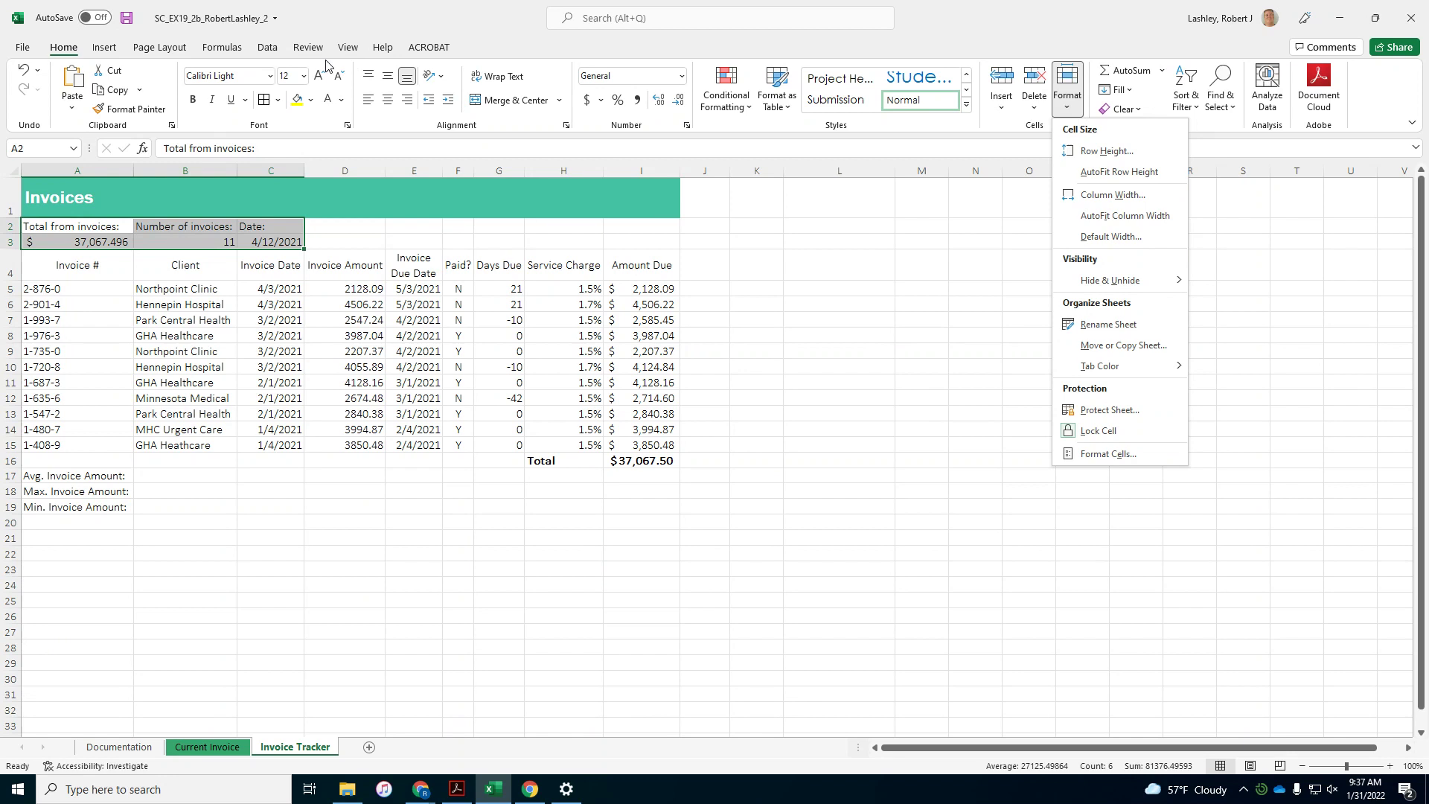
Fill A2:C3 with Green, Accent 3, Lighter 80%
click(112, 49)
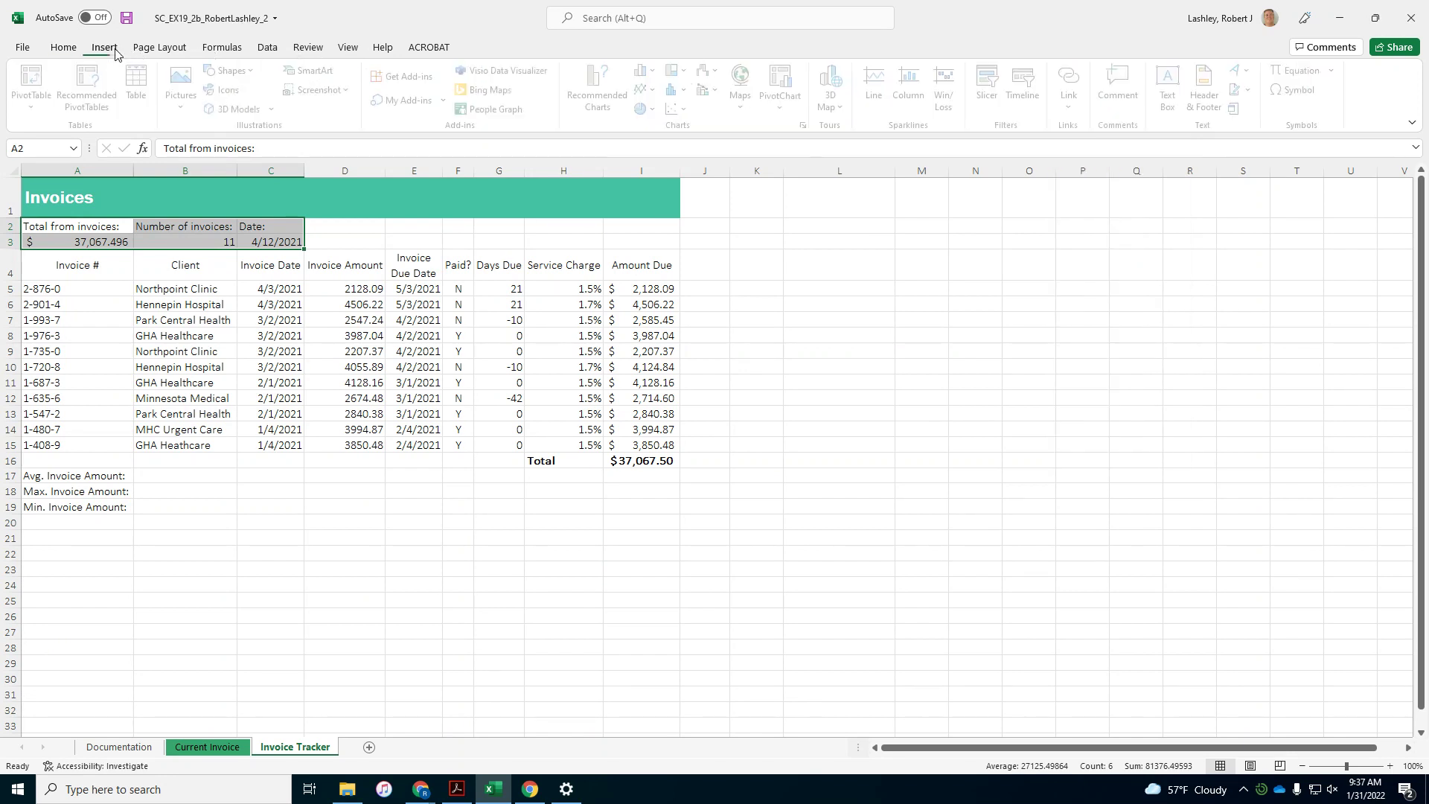
click(159, 49)
click(223, 49)
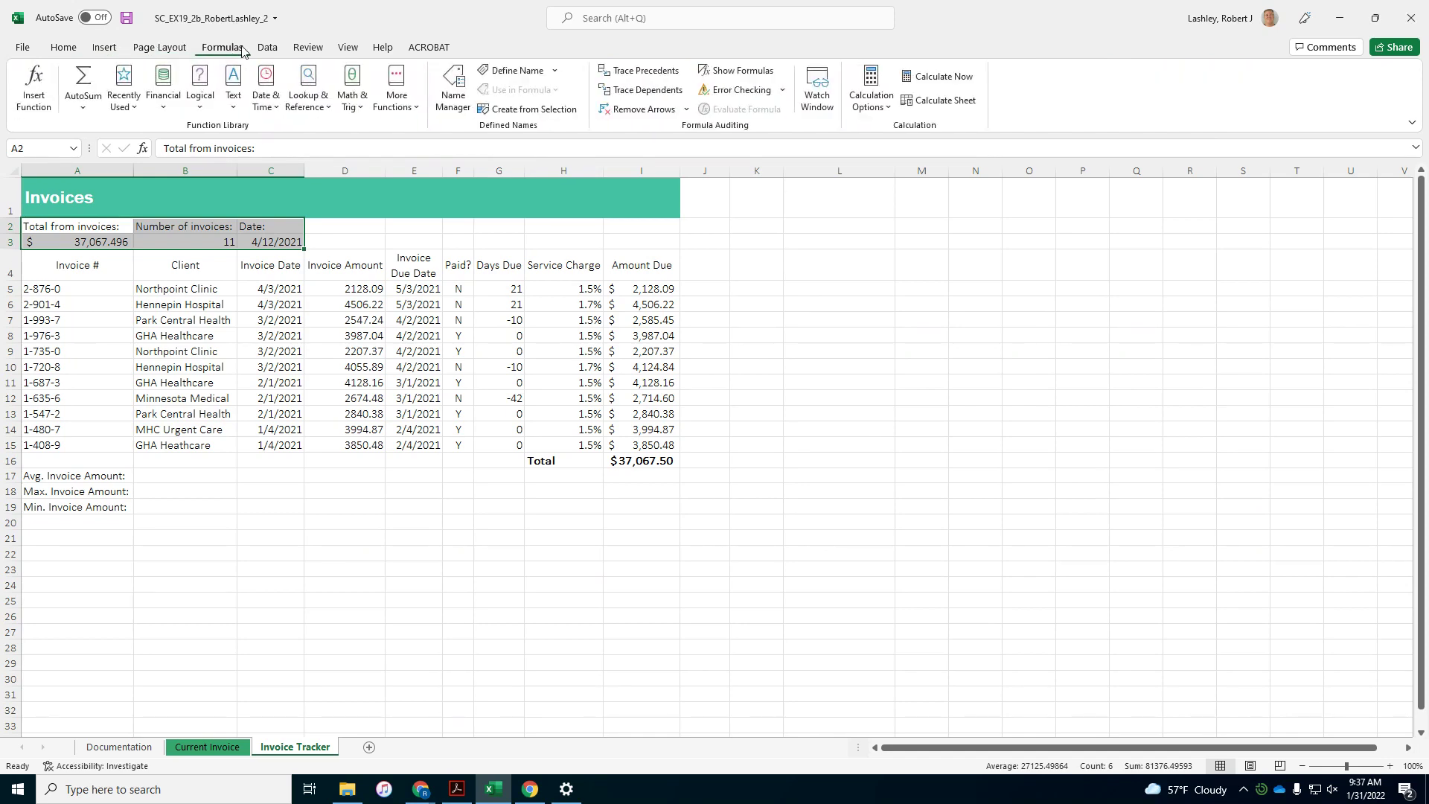
click(268, 49)
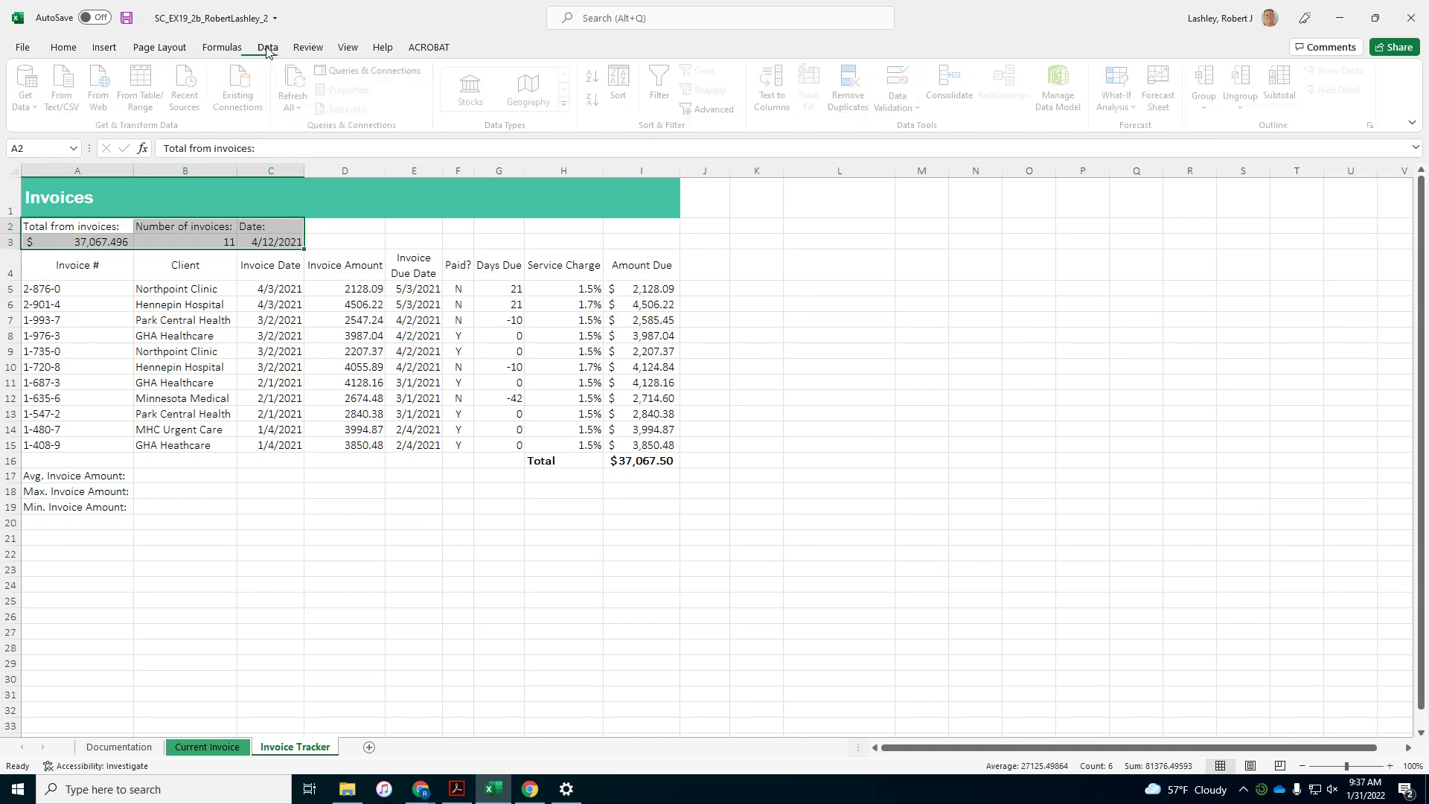
click(326, 51)
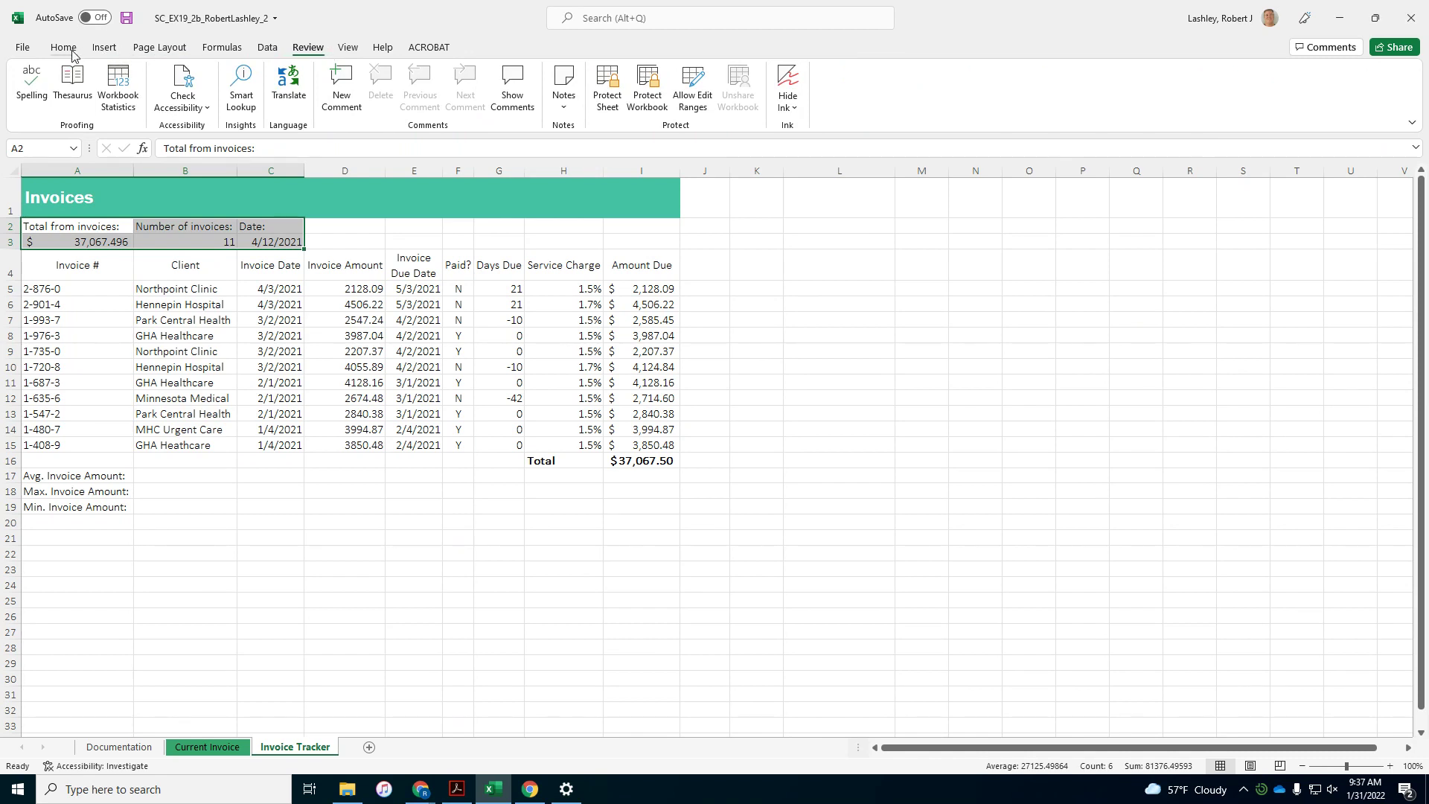
click(70, 52)
click(313, 101)
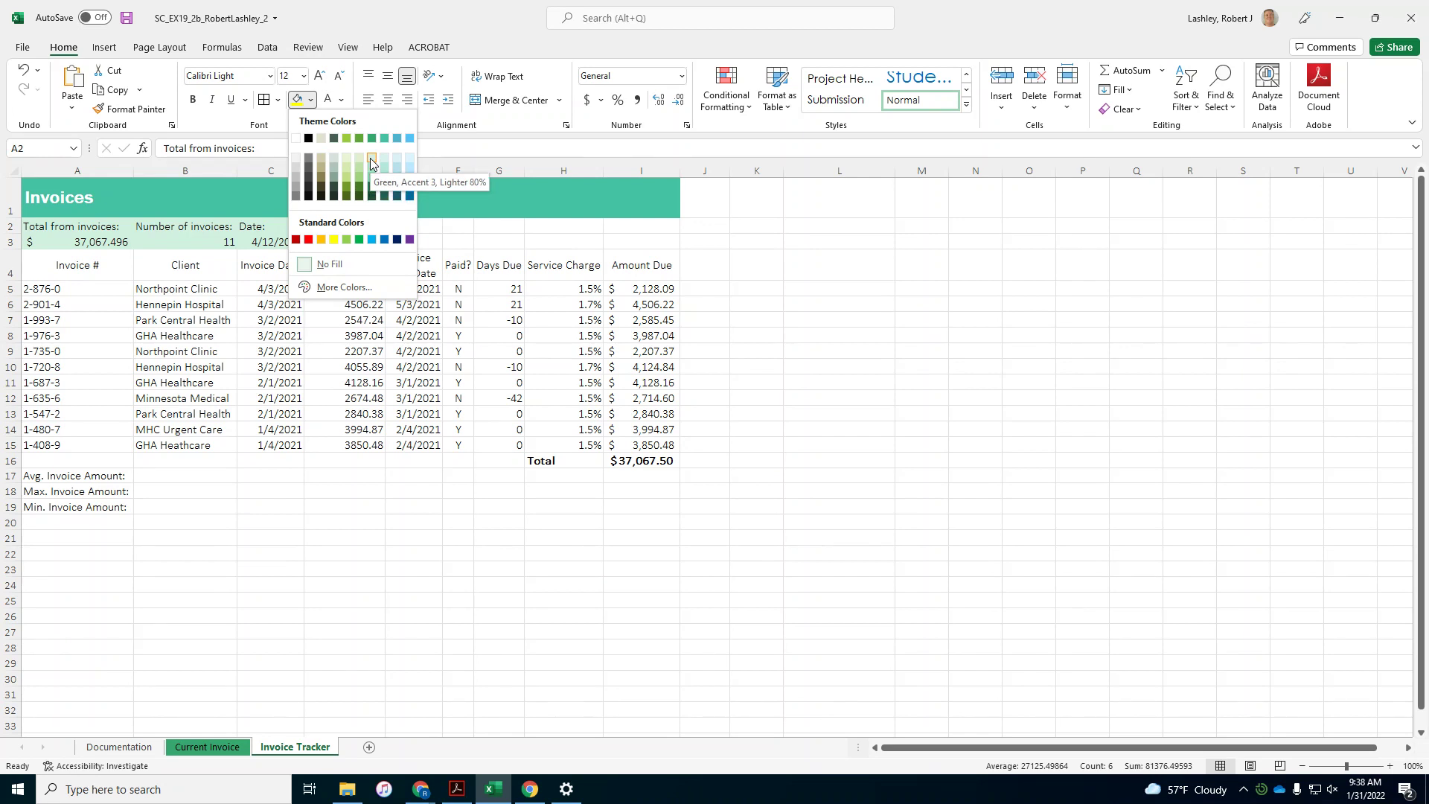
click(369, 158)
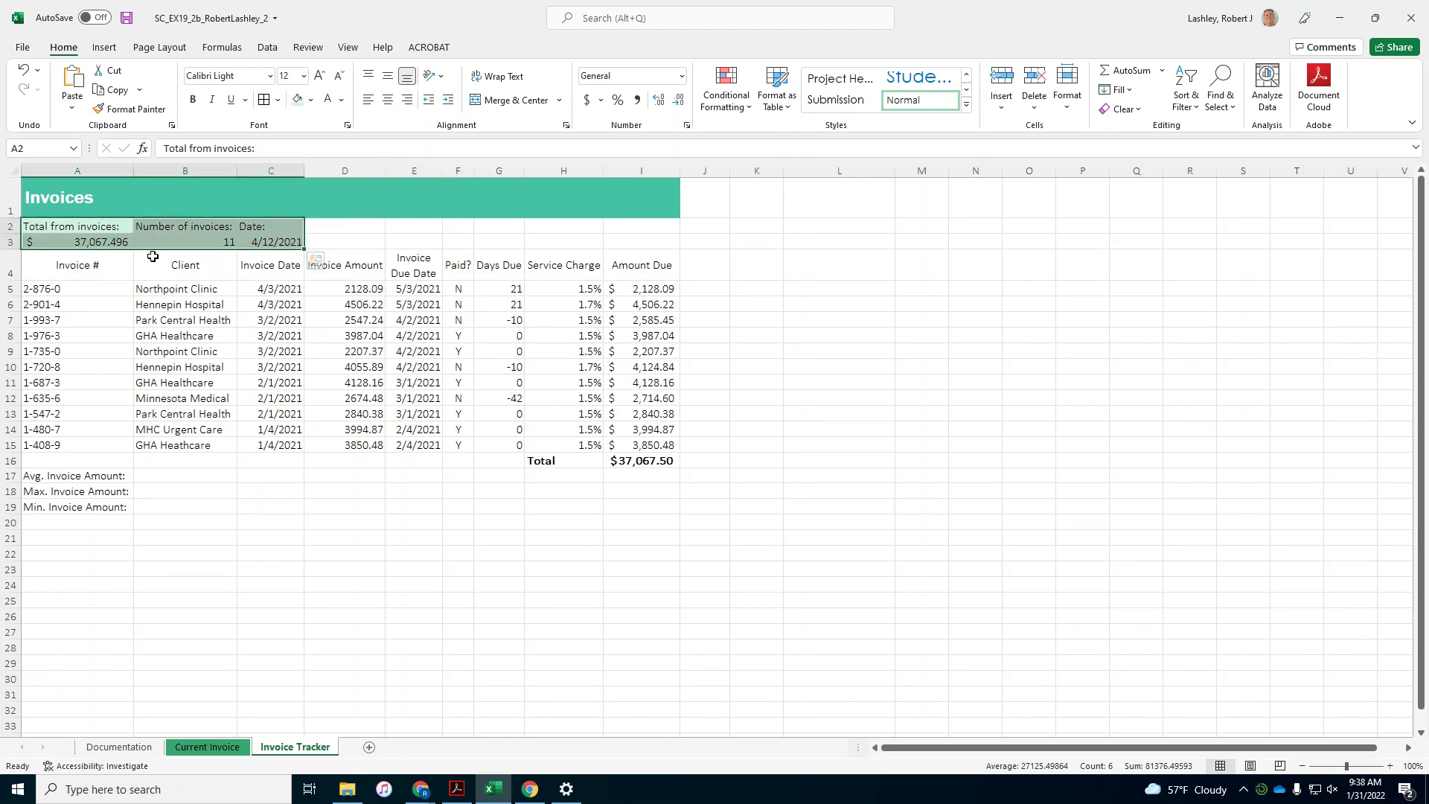
Show the A3 total with two decimals and style headings A4:I4 as 40% - Accent3
click(106, 242)
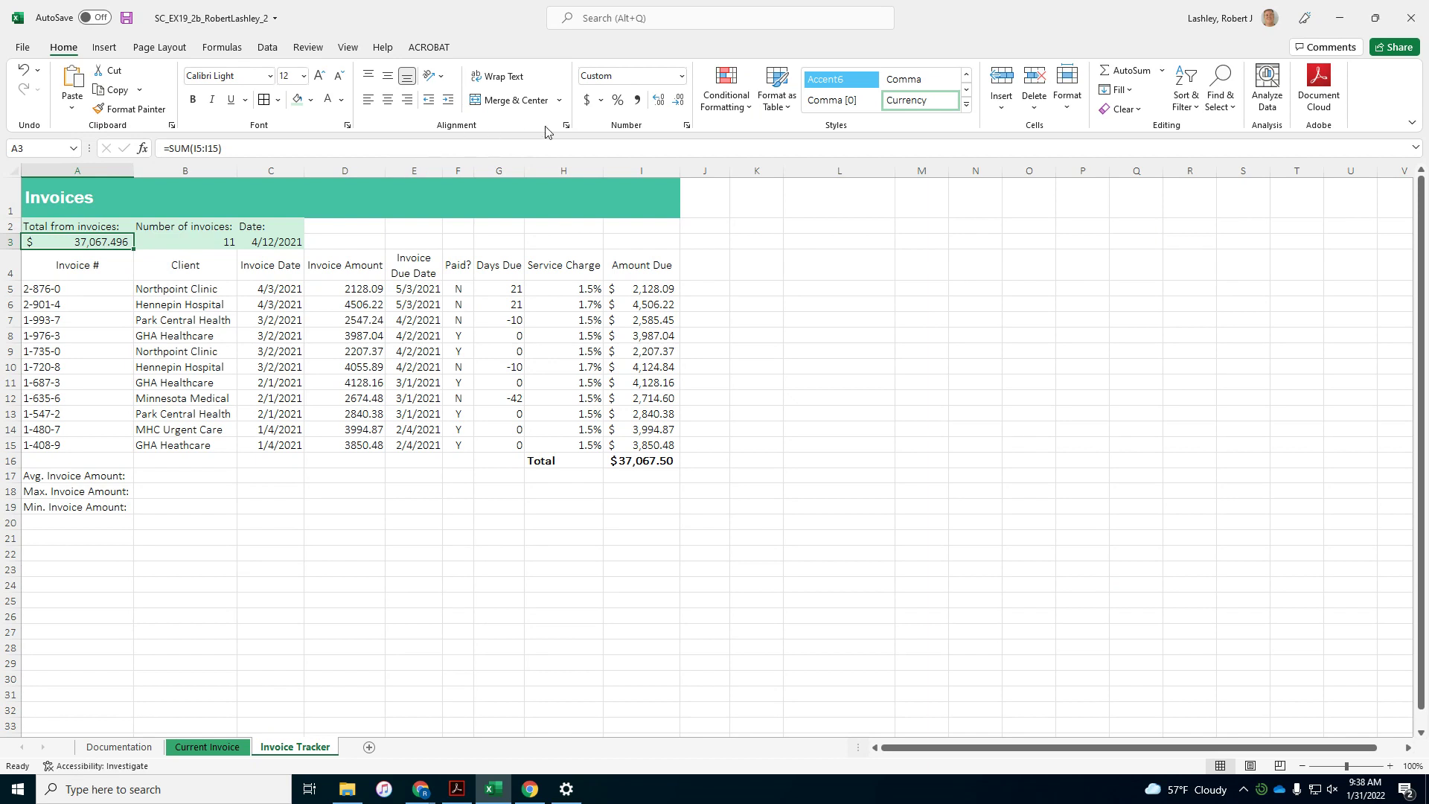
click(681, 105)
click(85, 268)
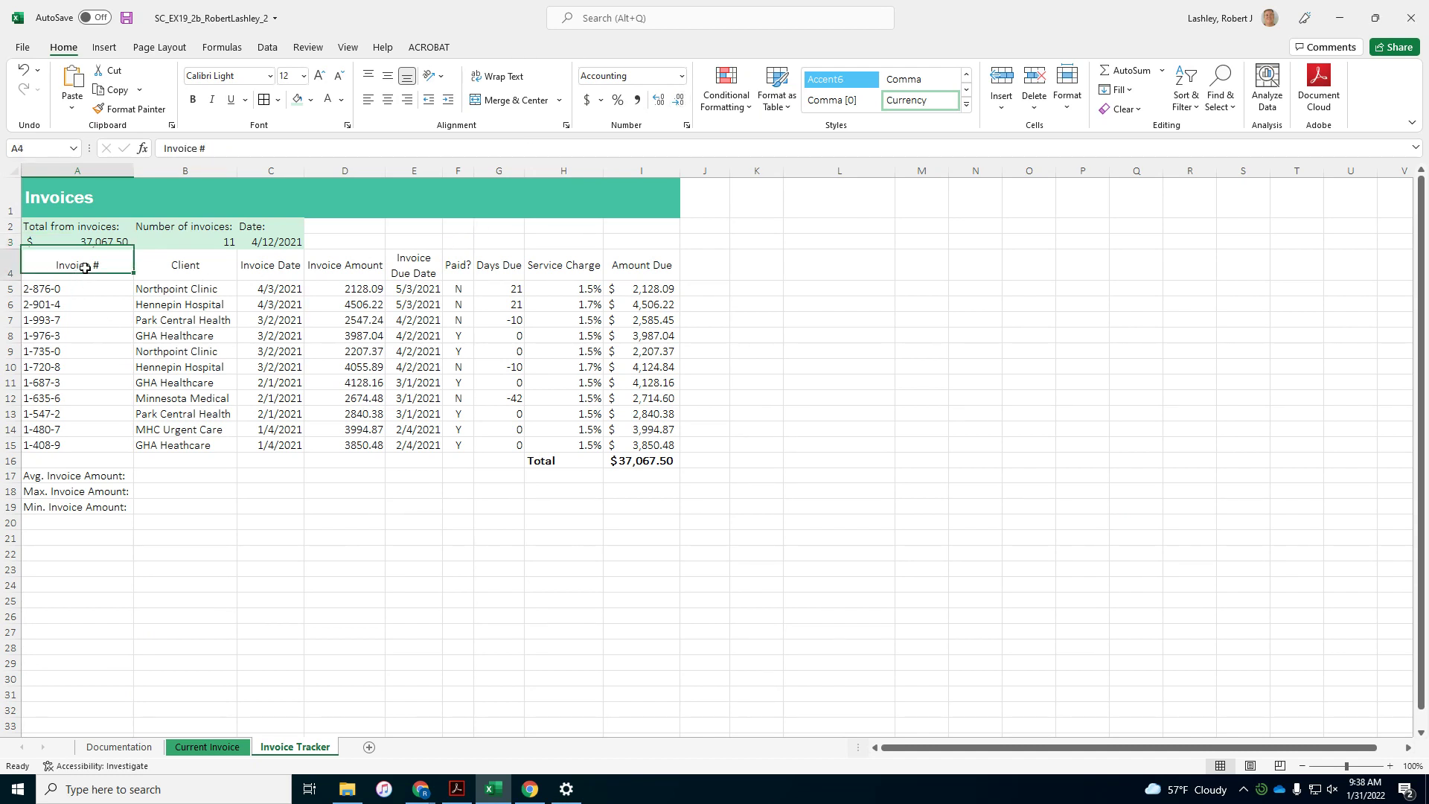
drag(85, 268, 642, 268)
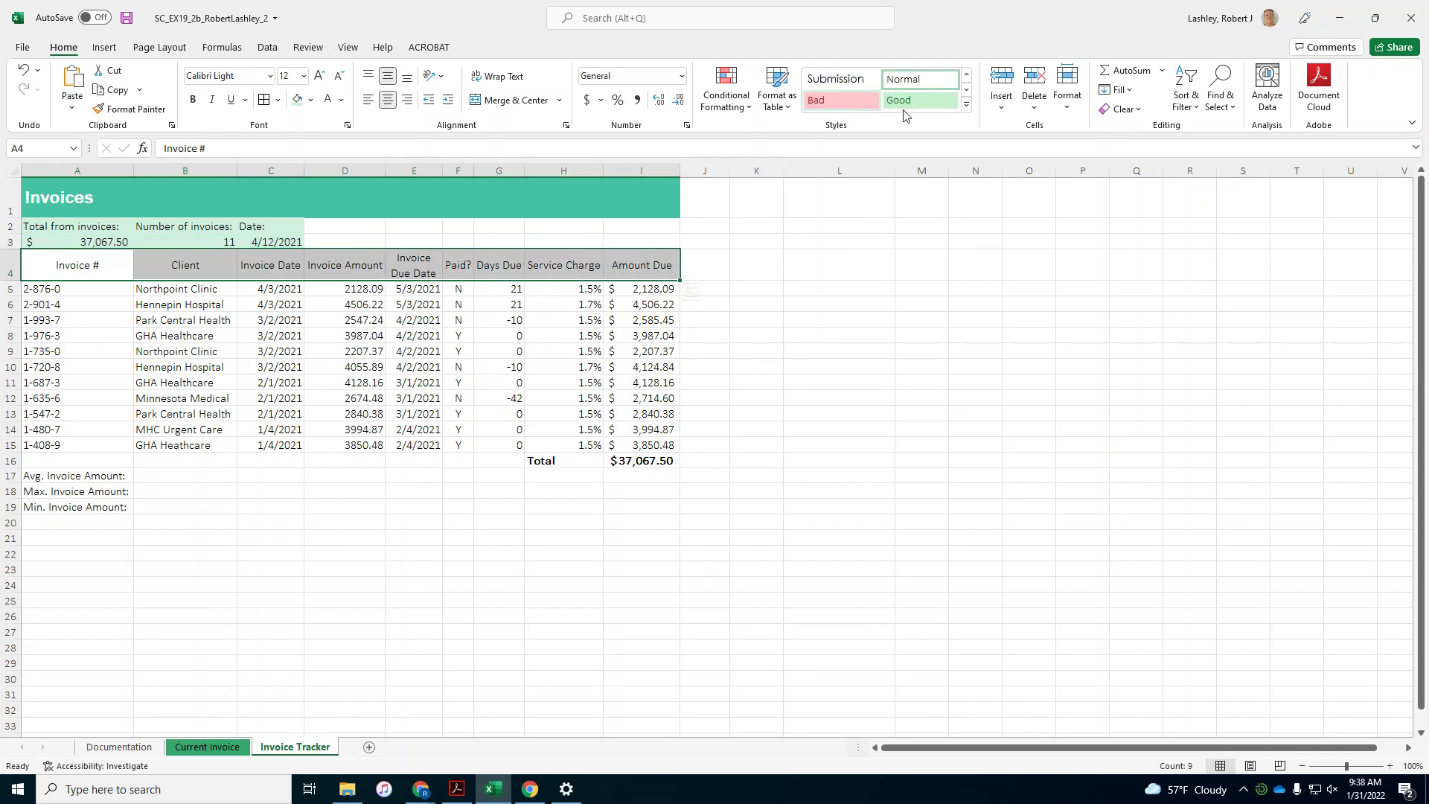
click(968, 105)
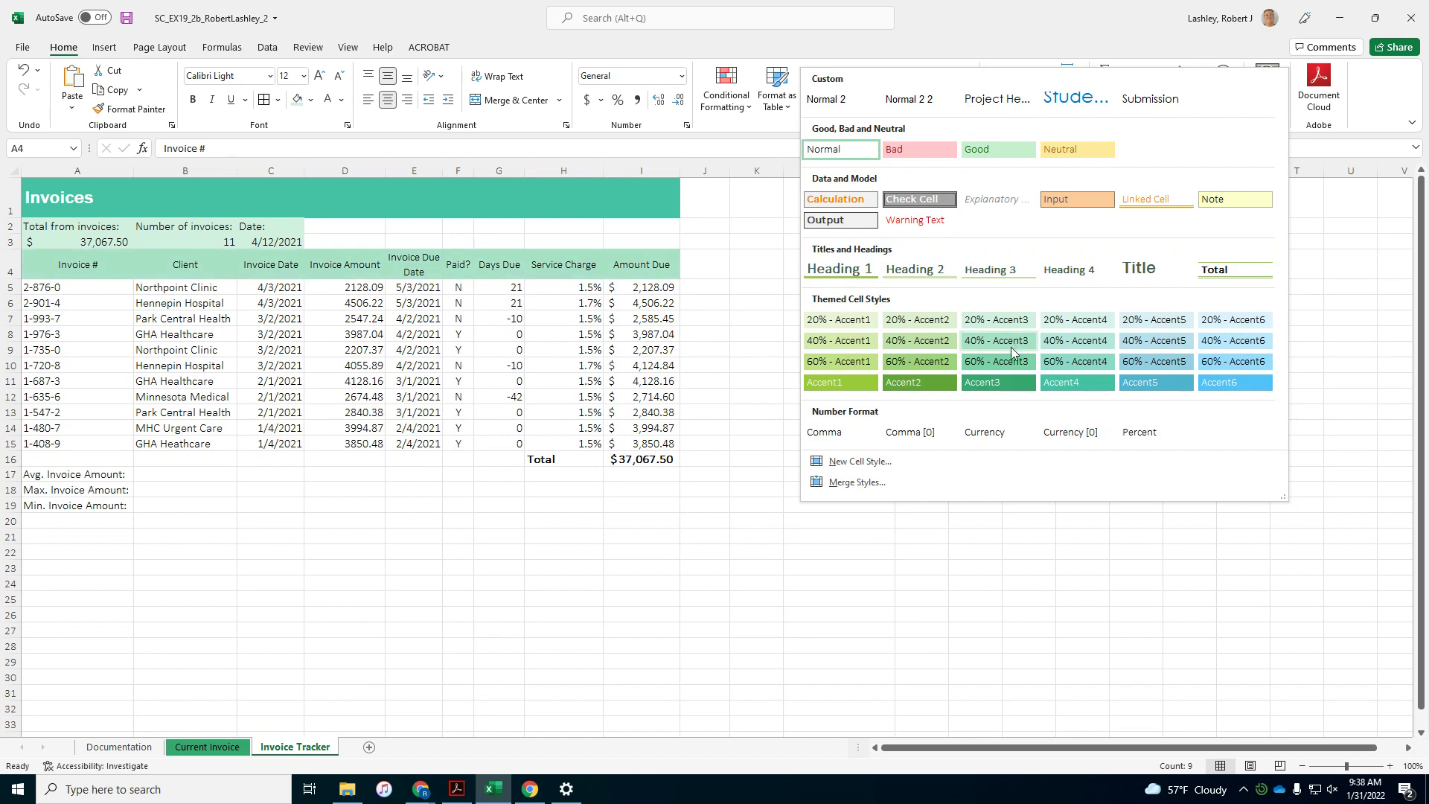
click(1007, 344)
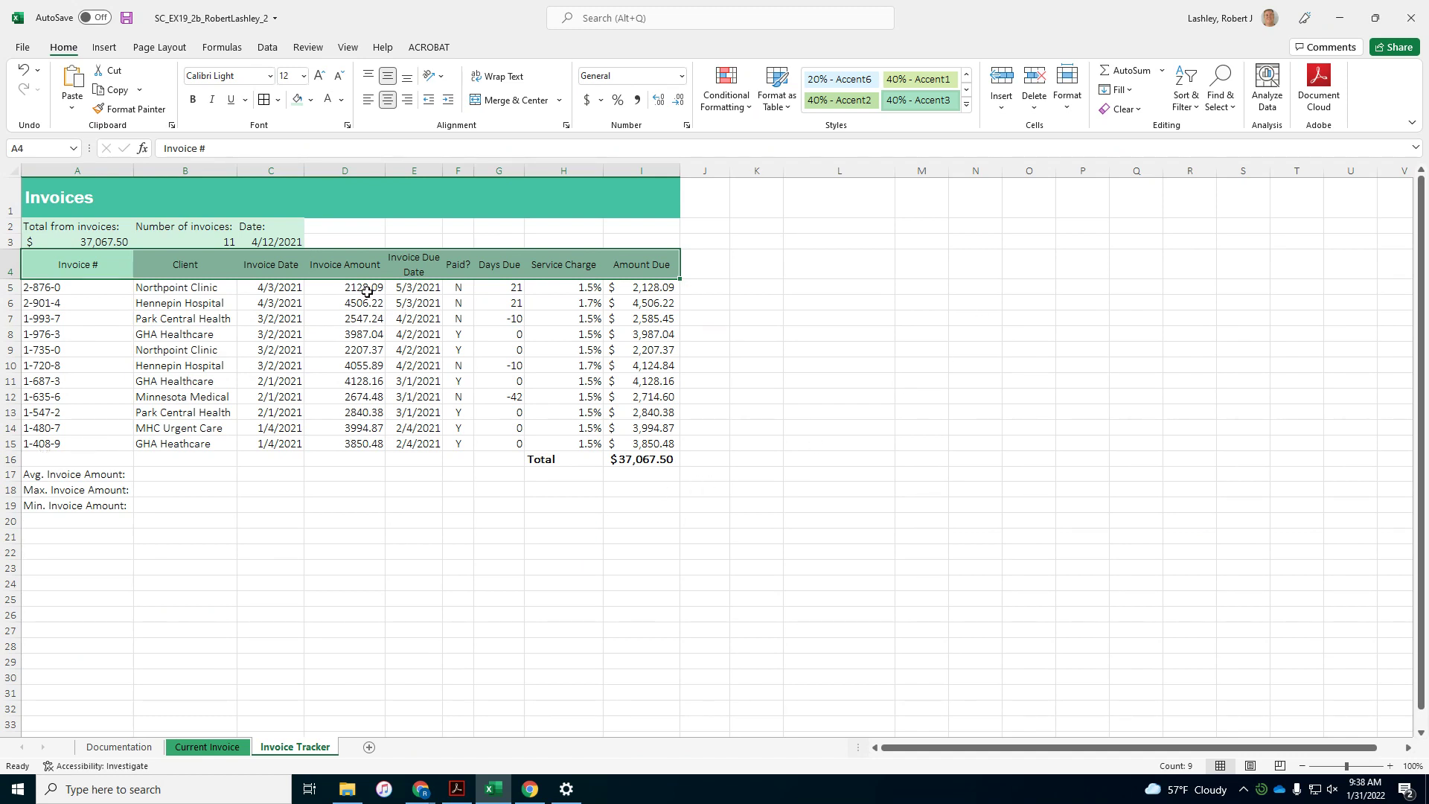
drag(373, 292, 354, 444)
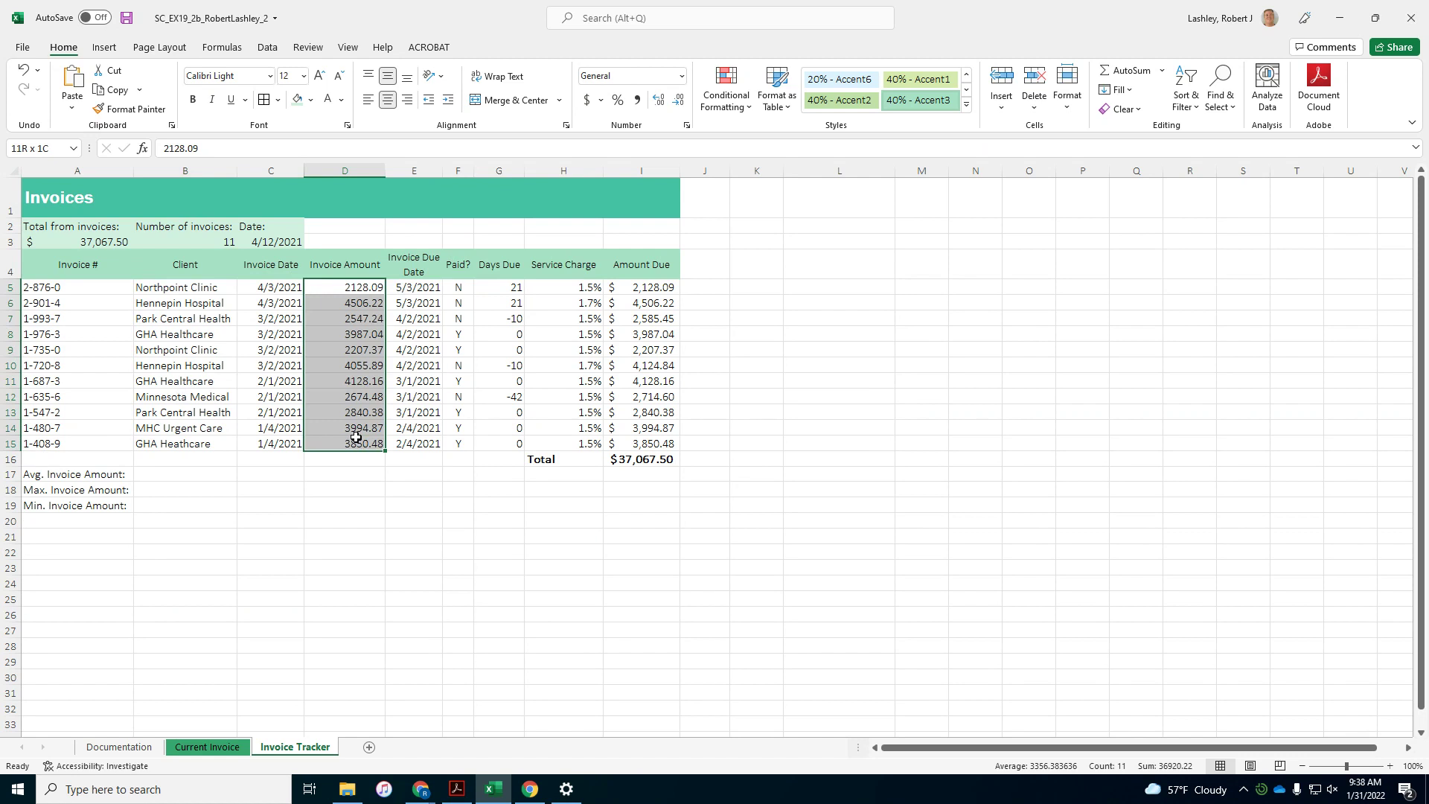
Format D5:D15 as Accounting and add Green Gradient Fill data bars
click(682, 75)
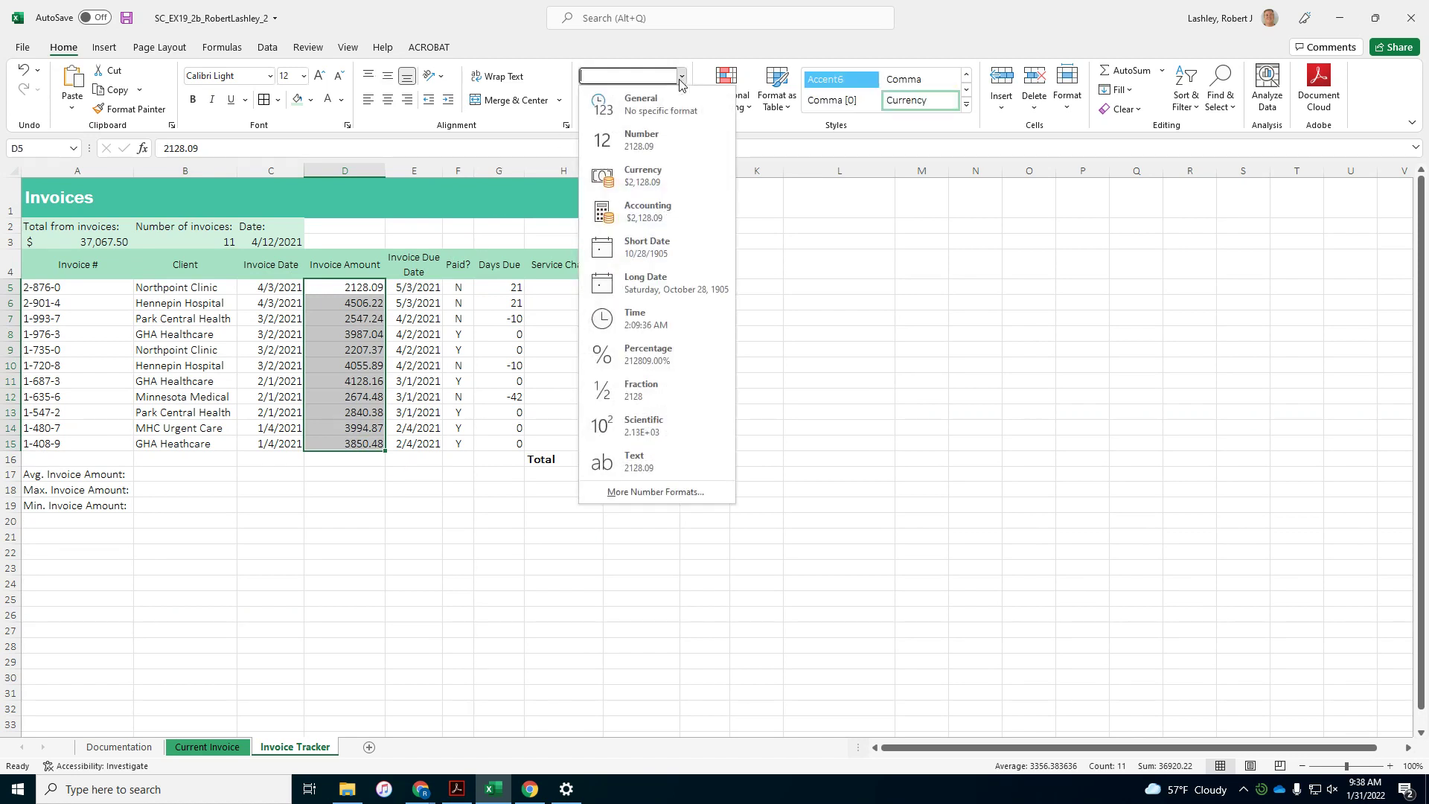
click(664, 200)
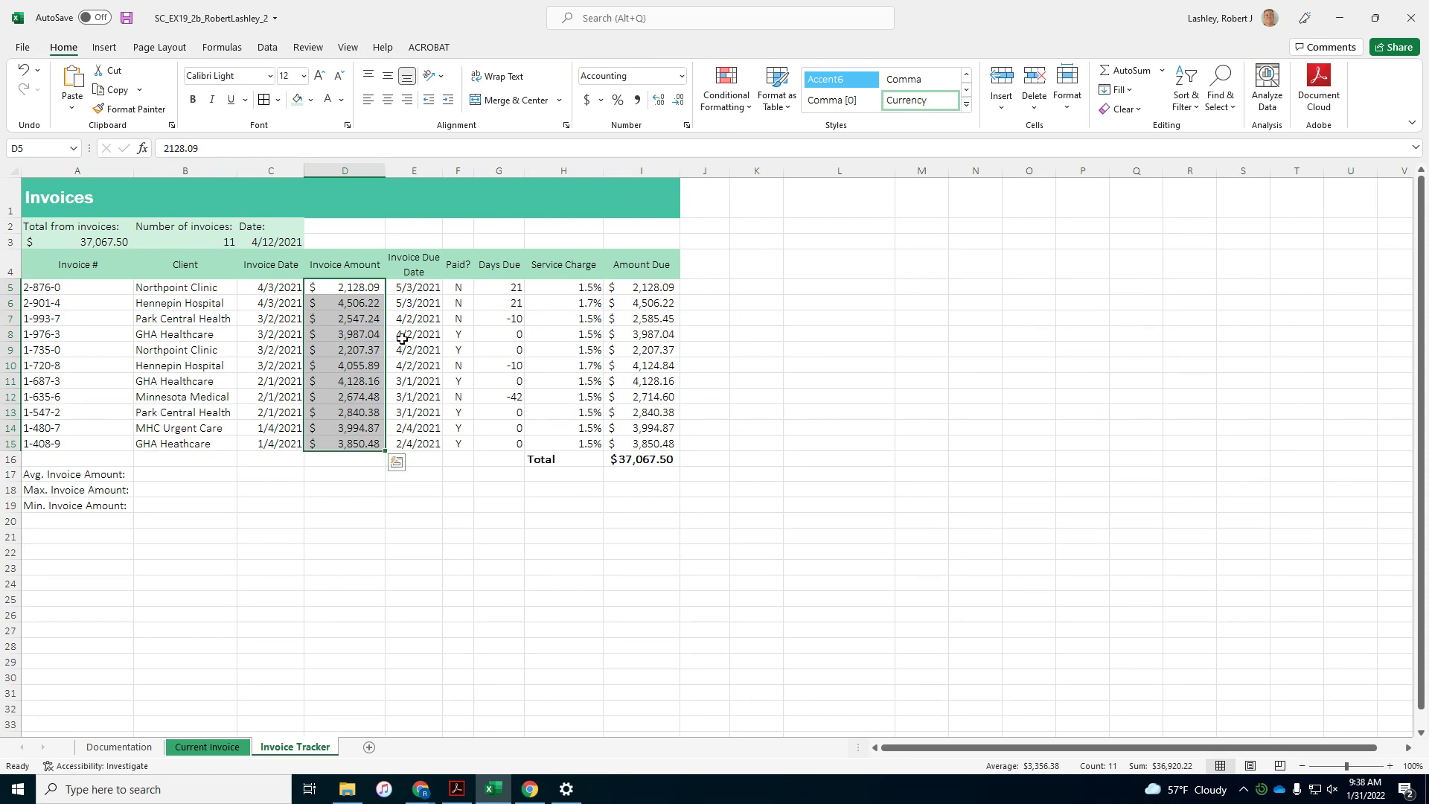
click(726, 102)
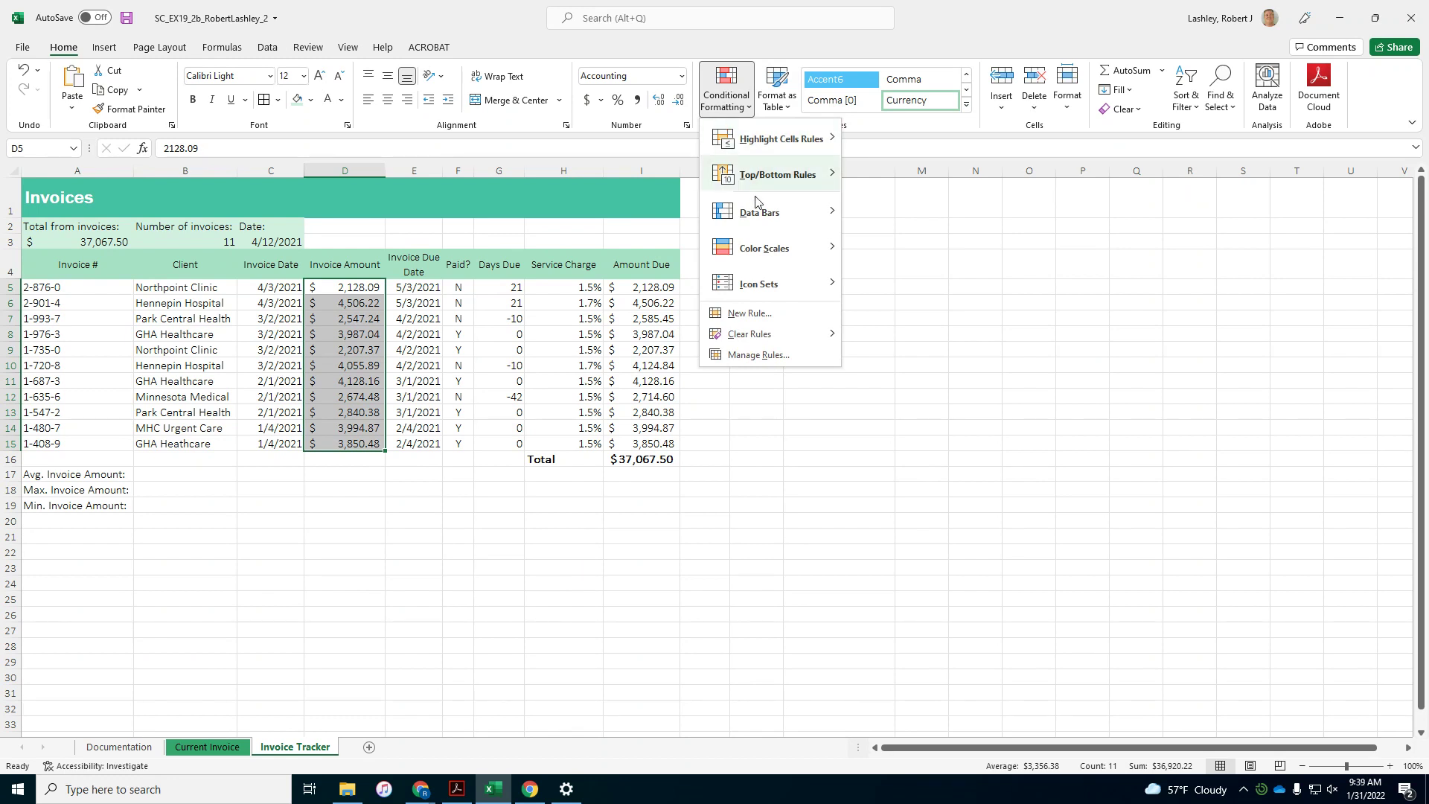
mouse_move(771, 212)
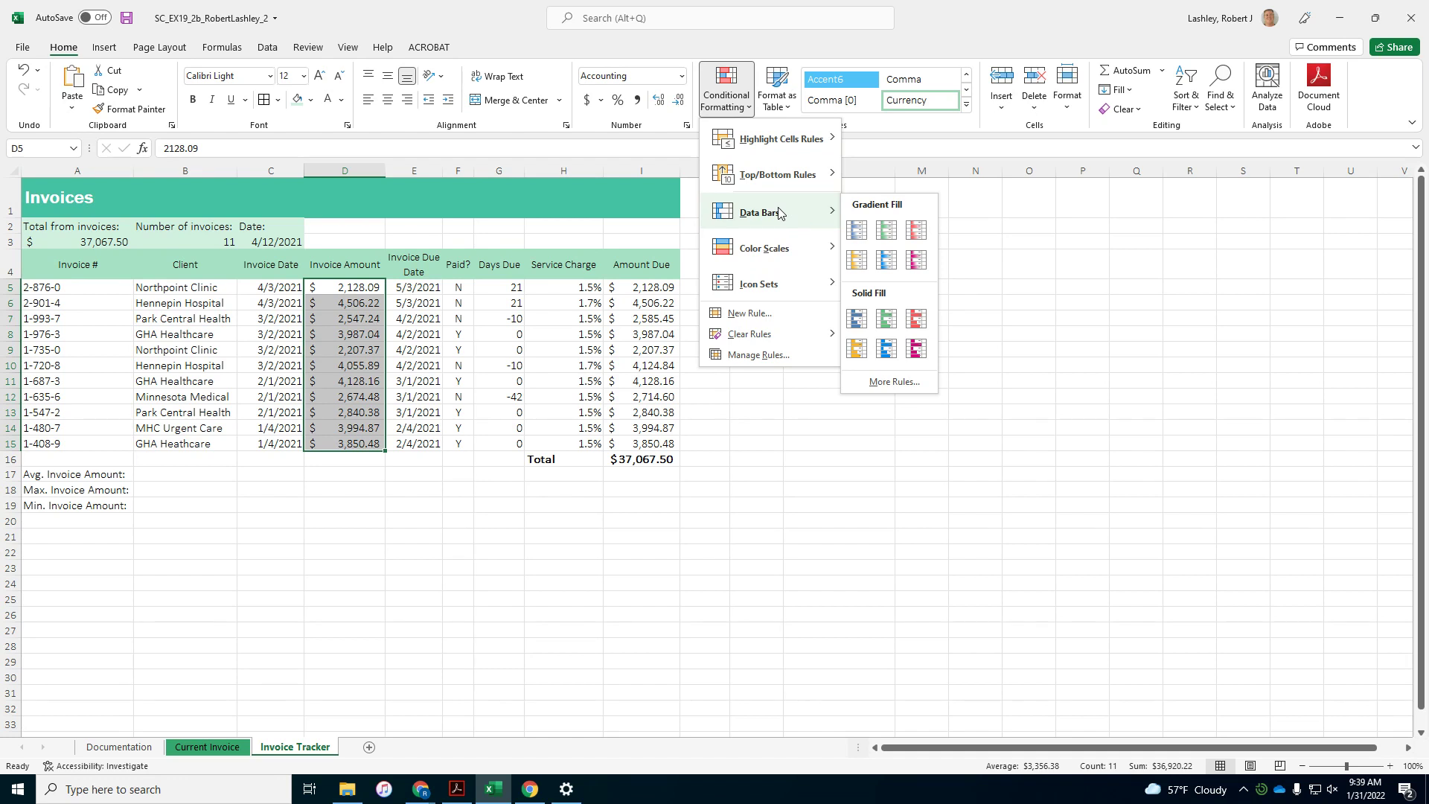
click(885, 232)
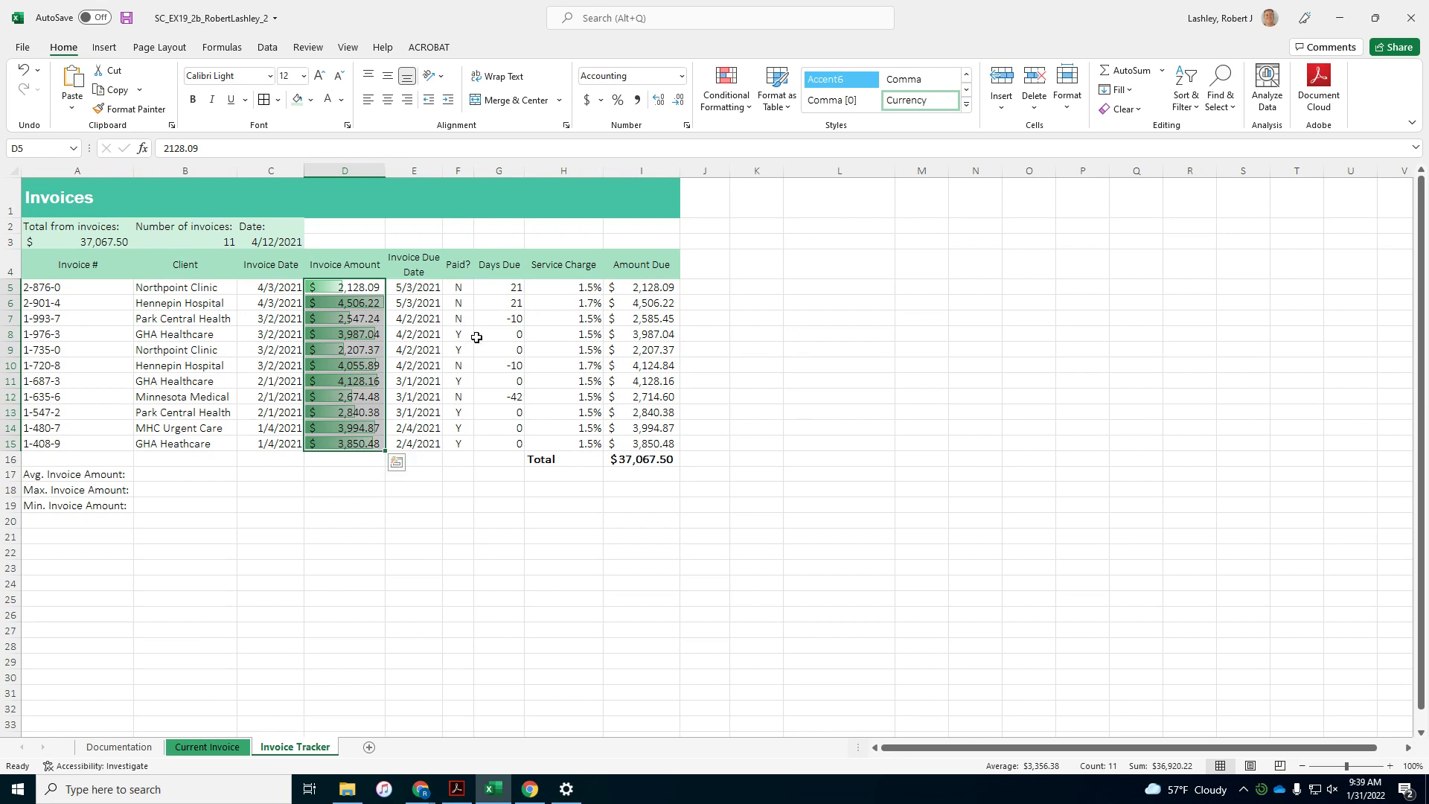
drag(460, 289, 459, 446)
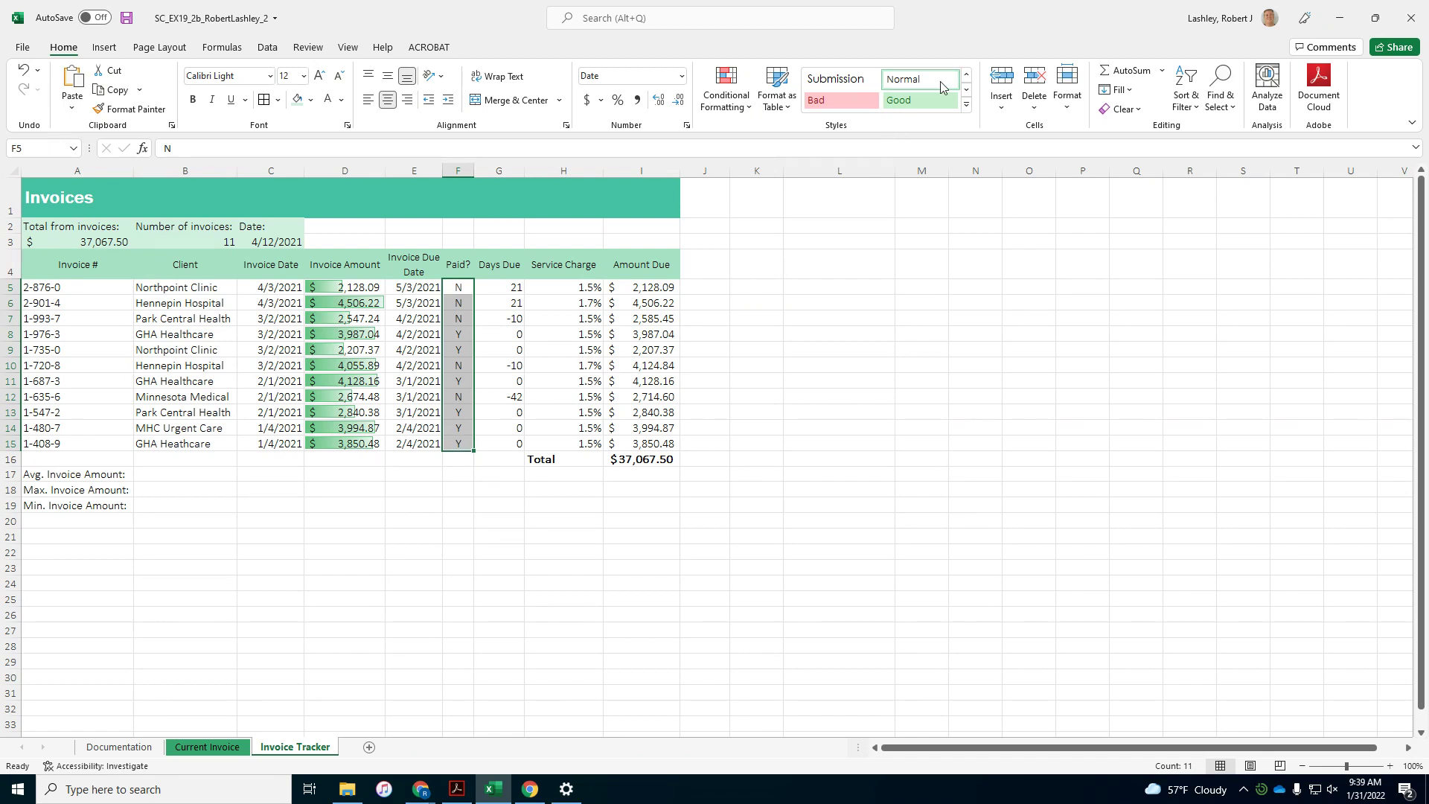
Add an Equal To rule marking N in F5:F15 with Light Red Fill and Dark Red Text
click(745, 110)
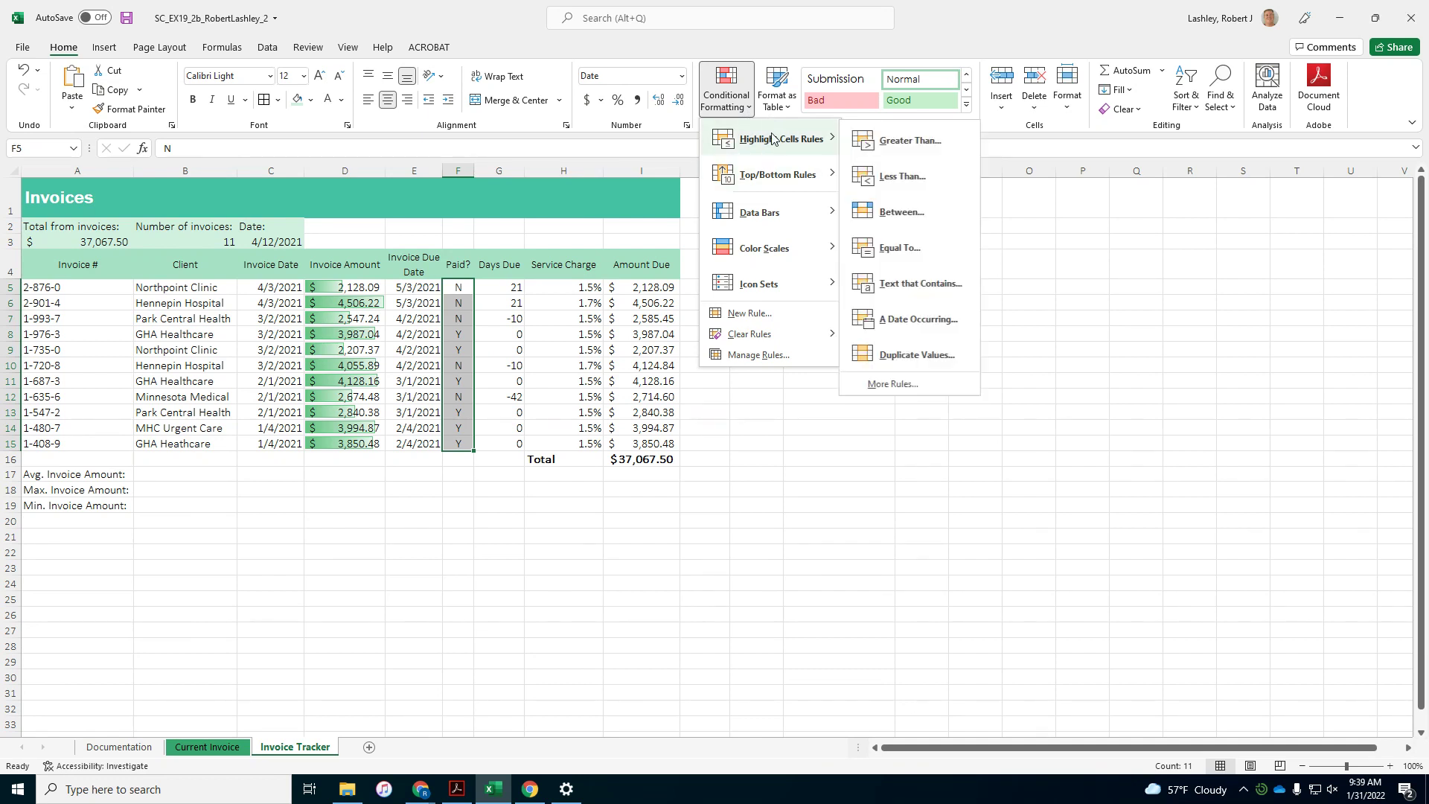
mouse_move(781, 139)
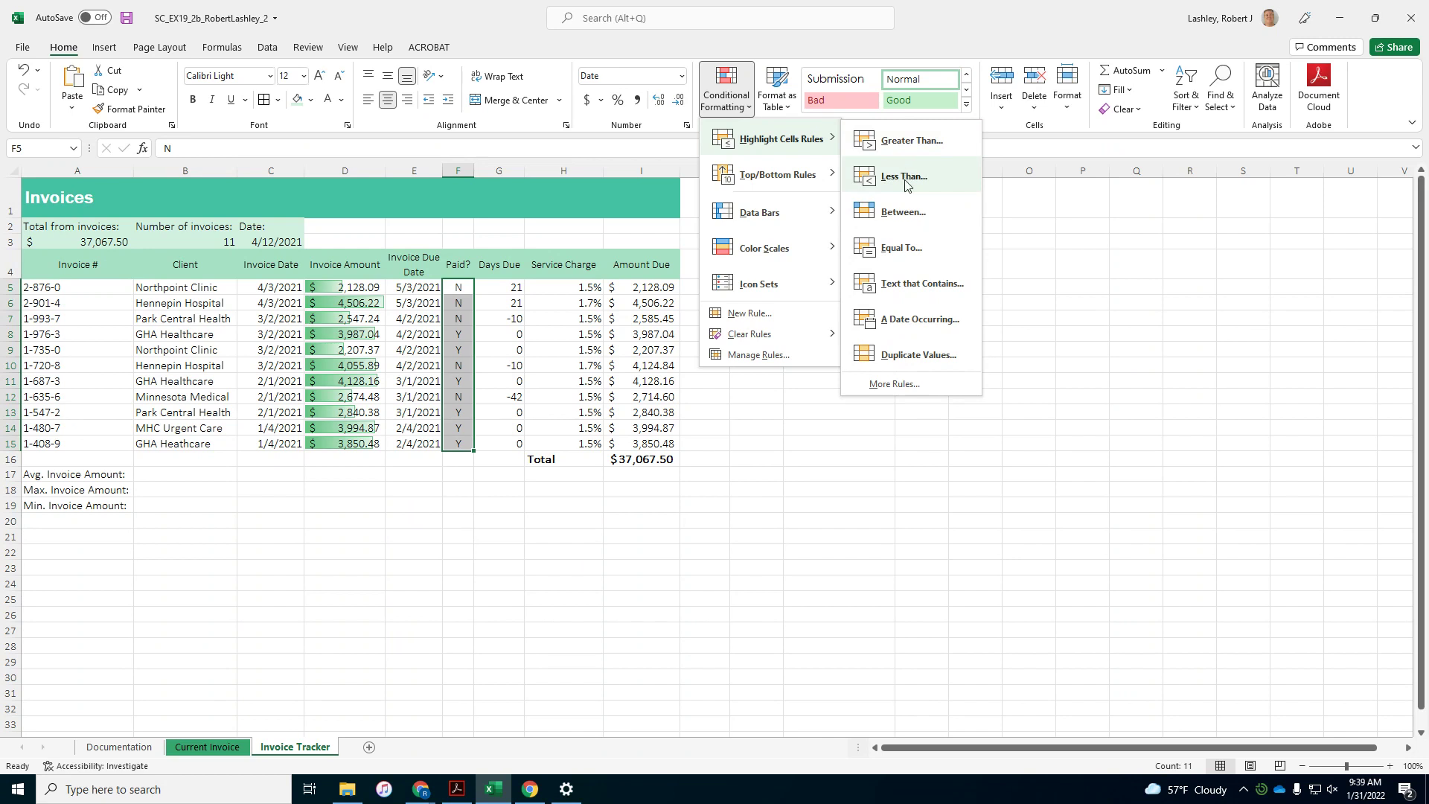
click(900, 247)
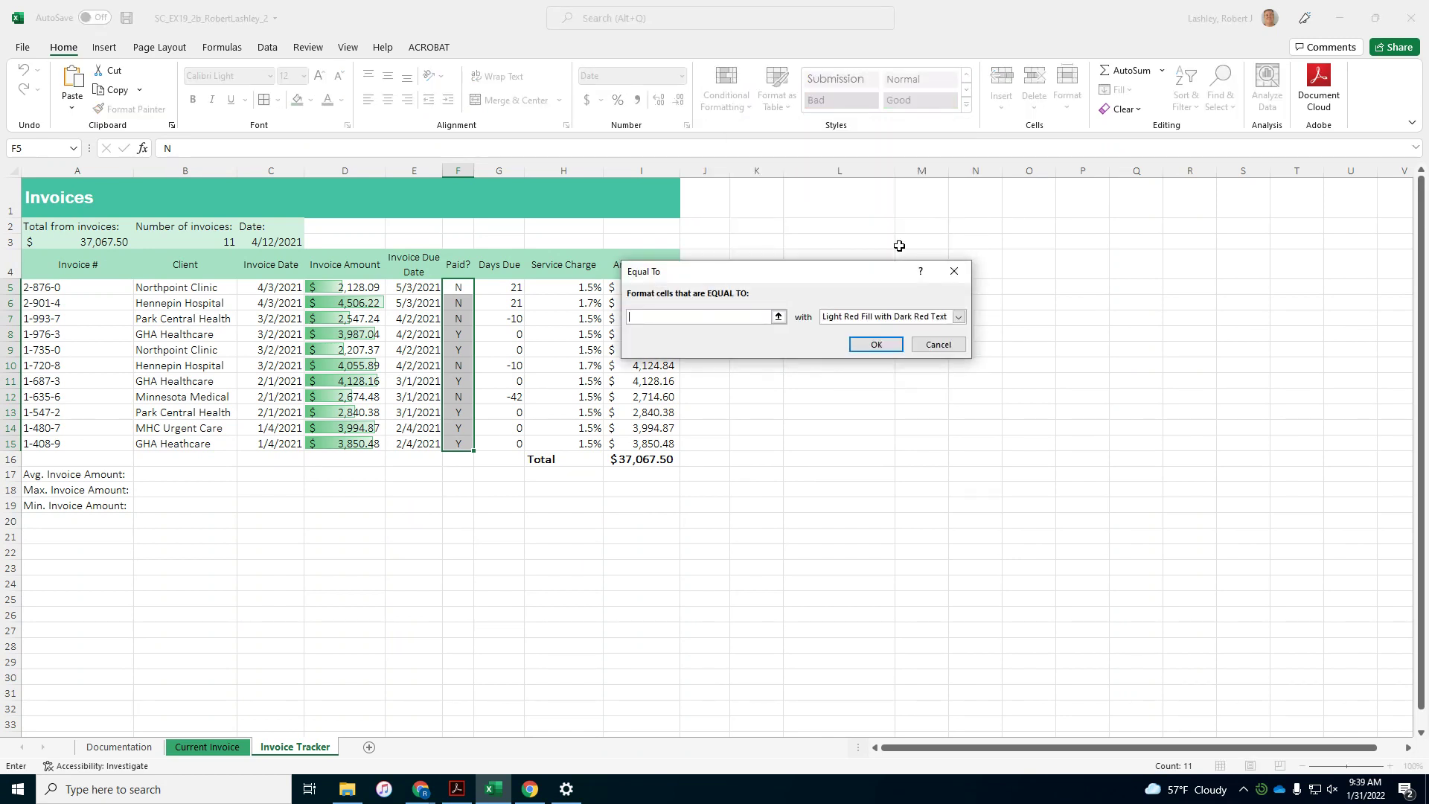
text(N)
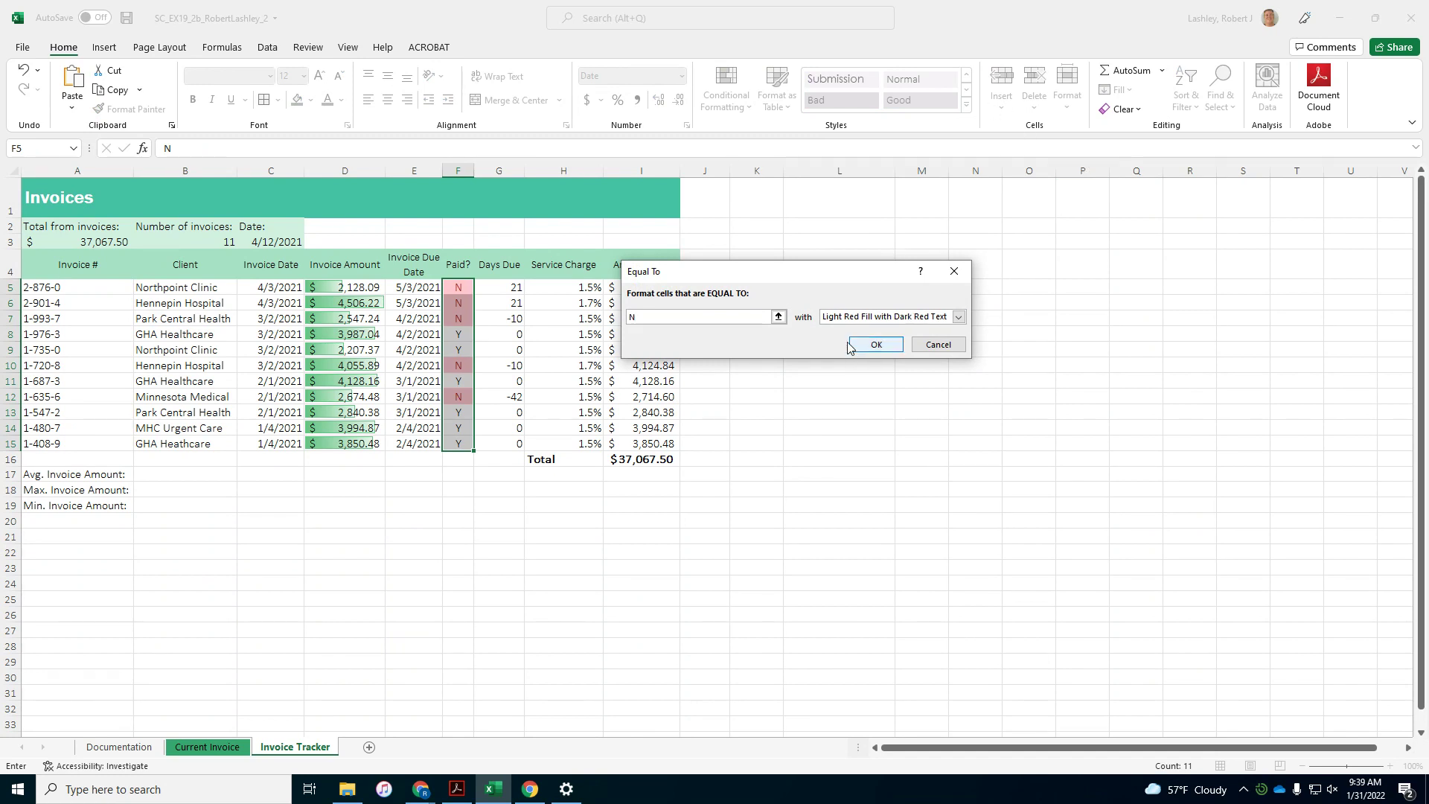
click(904, 344)
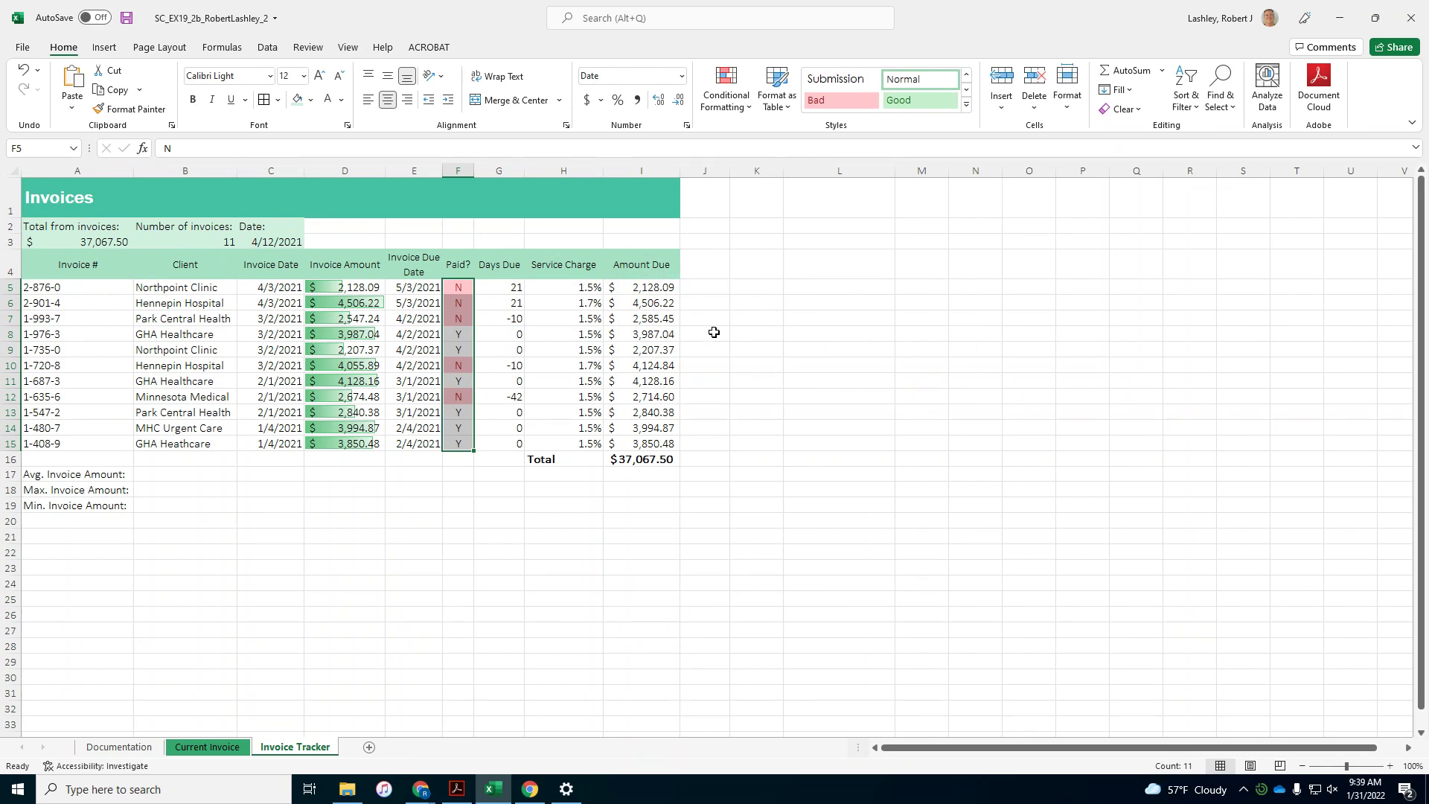
click(186, 474)
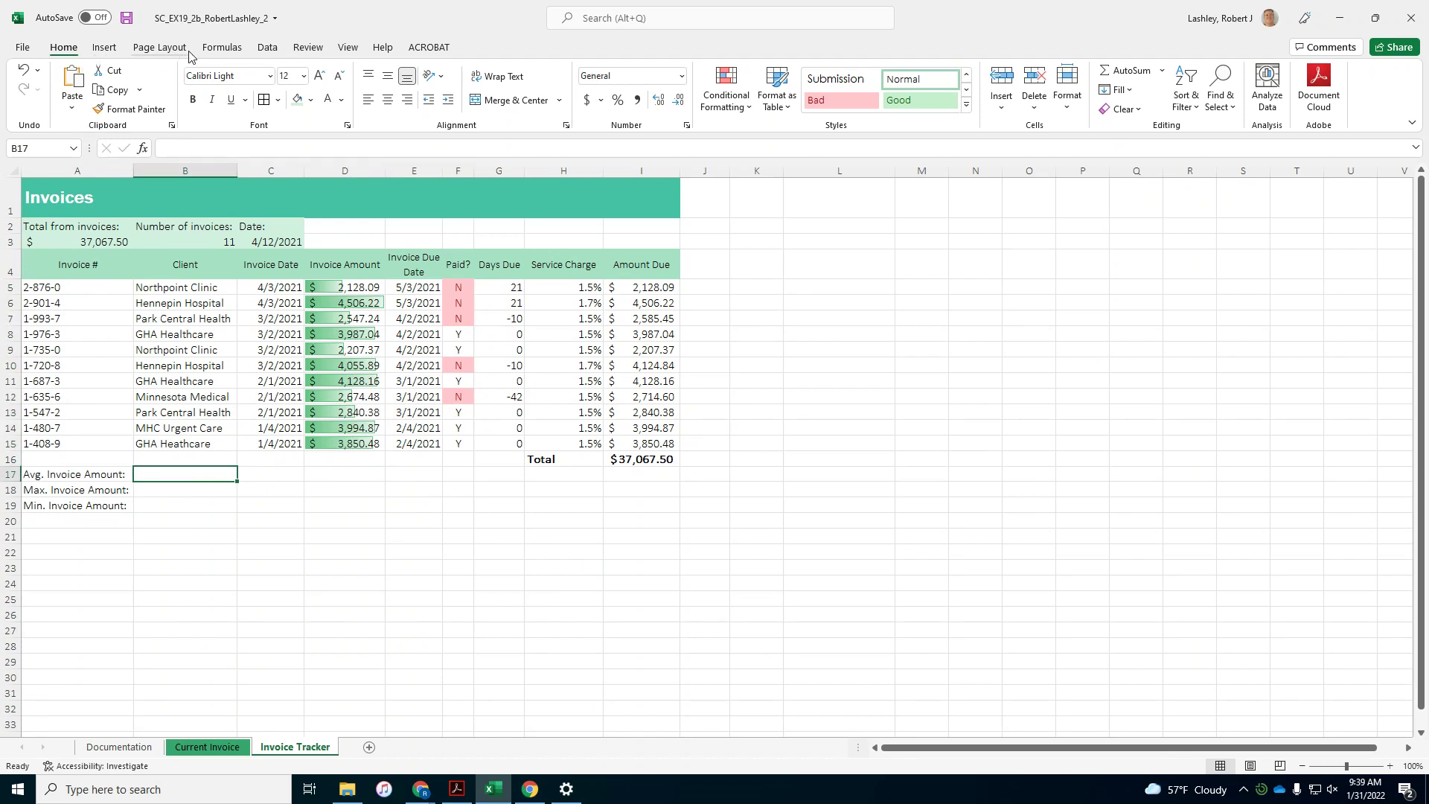
Enter the AVERAGE of D5:D15 in B17, giving $3,356.38
click(1163, 79)
click(1151, 111)
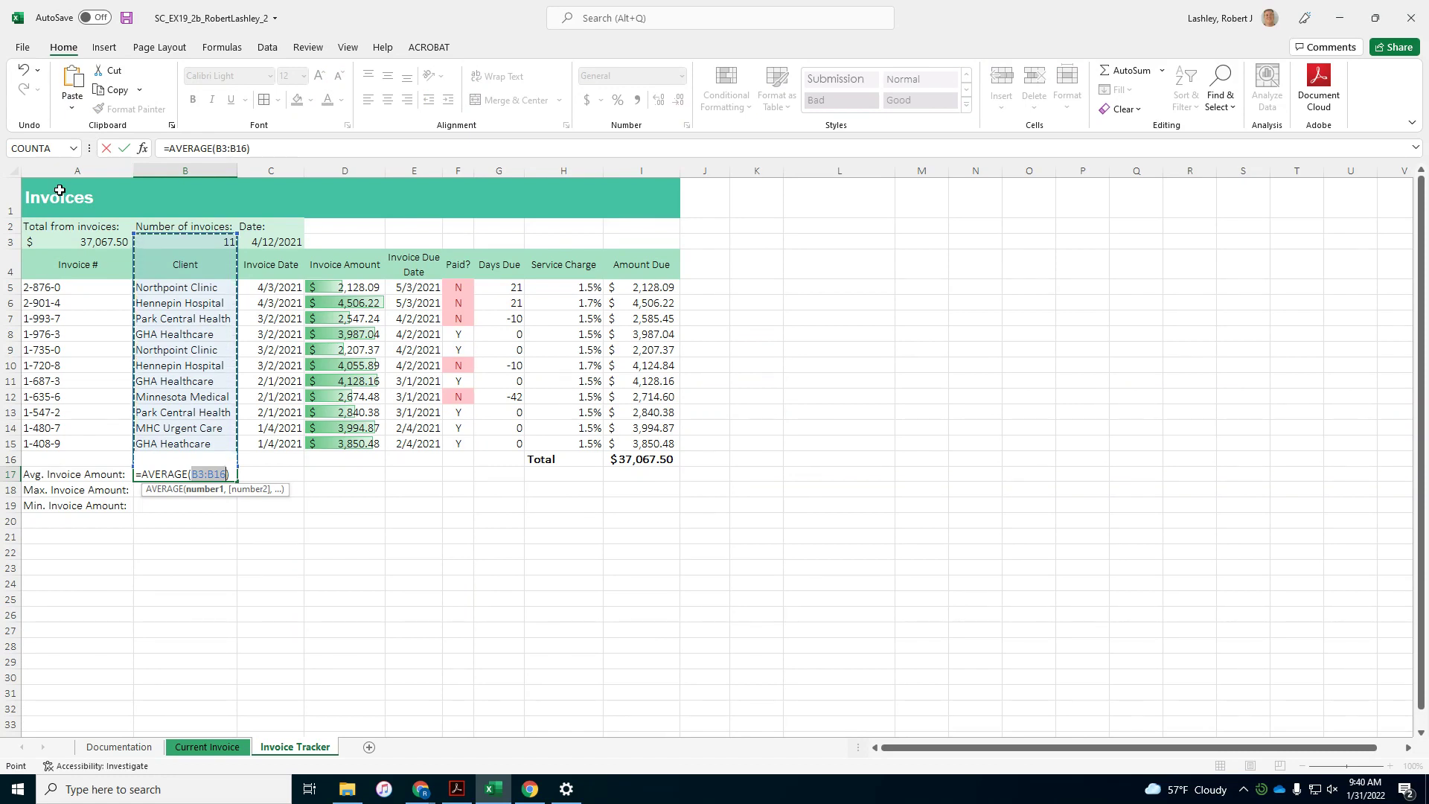
drag(136, 287, 170, 444)
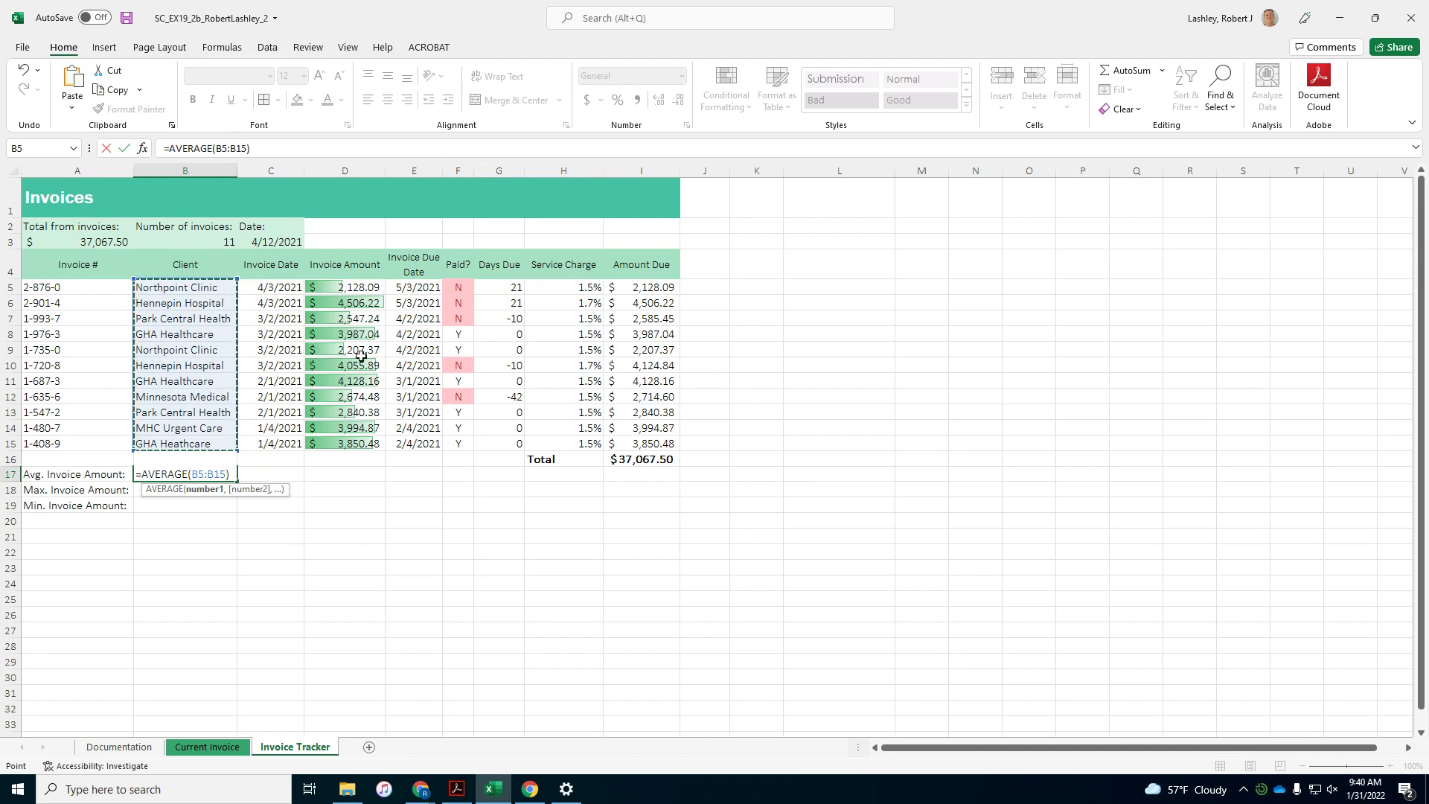
drag(349, 288, 345, 443)
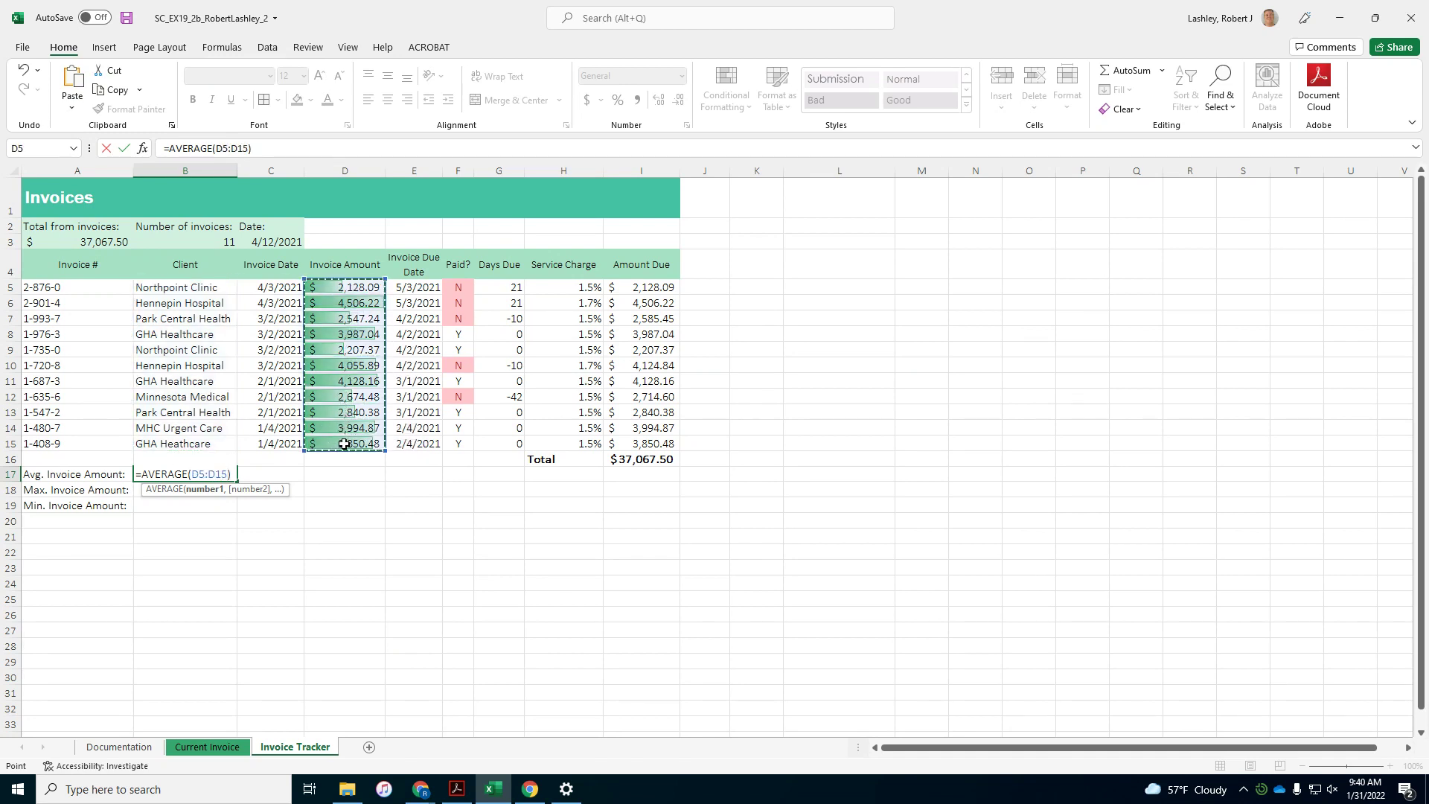
key(ctrl+Return)
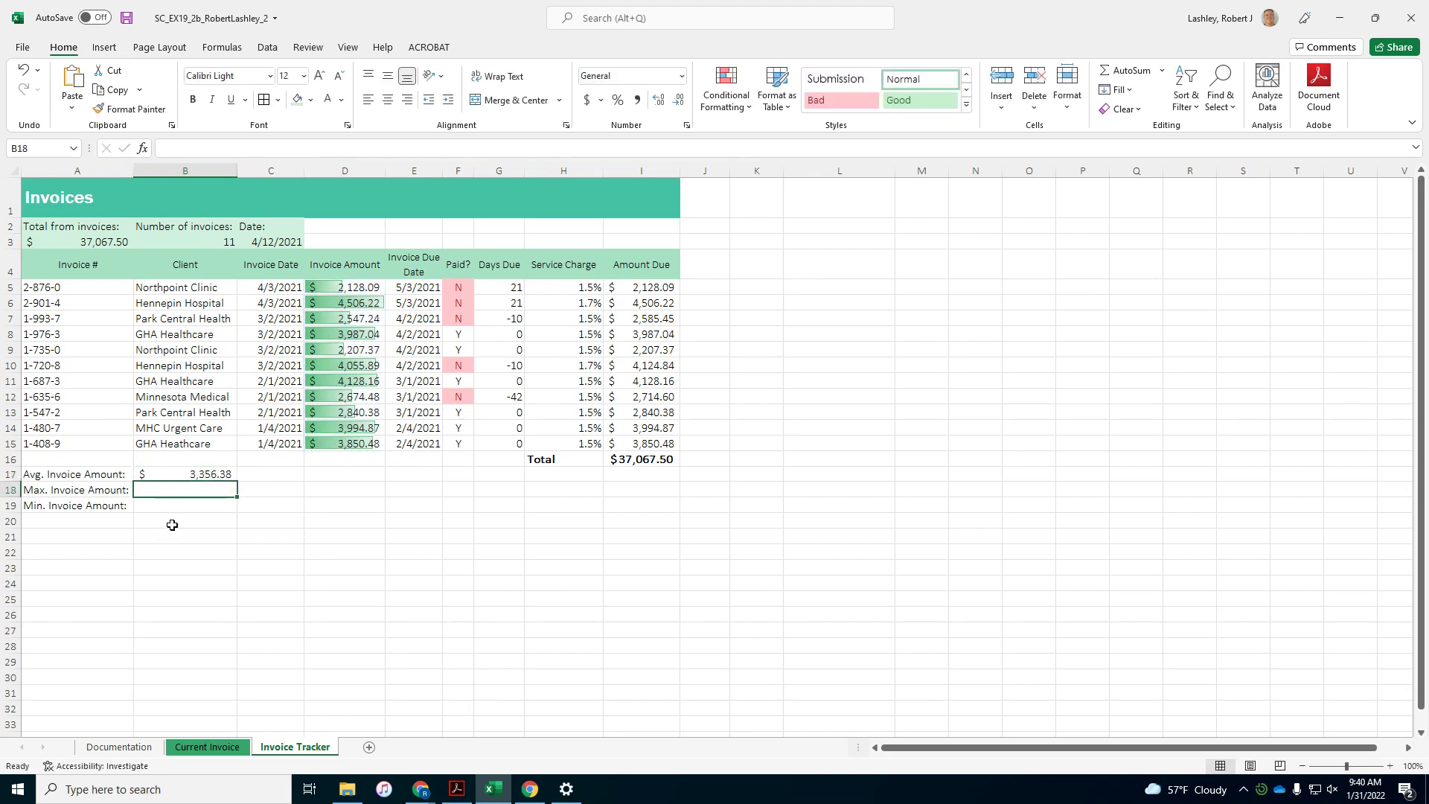
Enter MAX and MIN of D5:D15 in B18 and B19 ($4,506.22, $2,128.09)
click(1166, 73)
click(1160, 150)
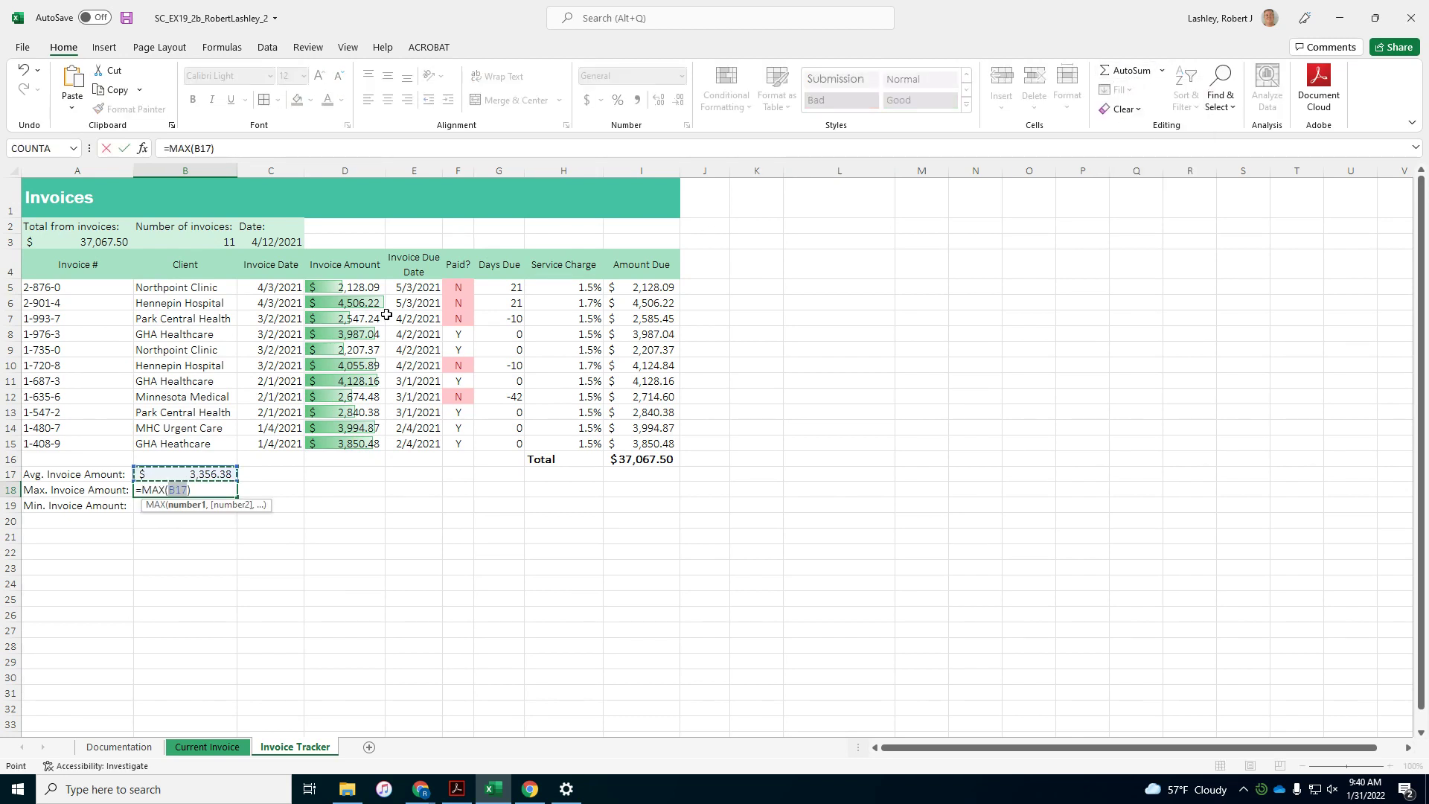
drag(355, 287, 351, 443)
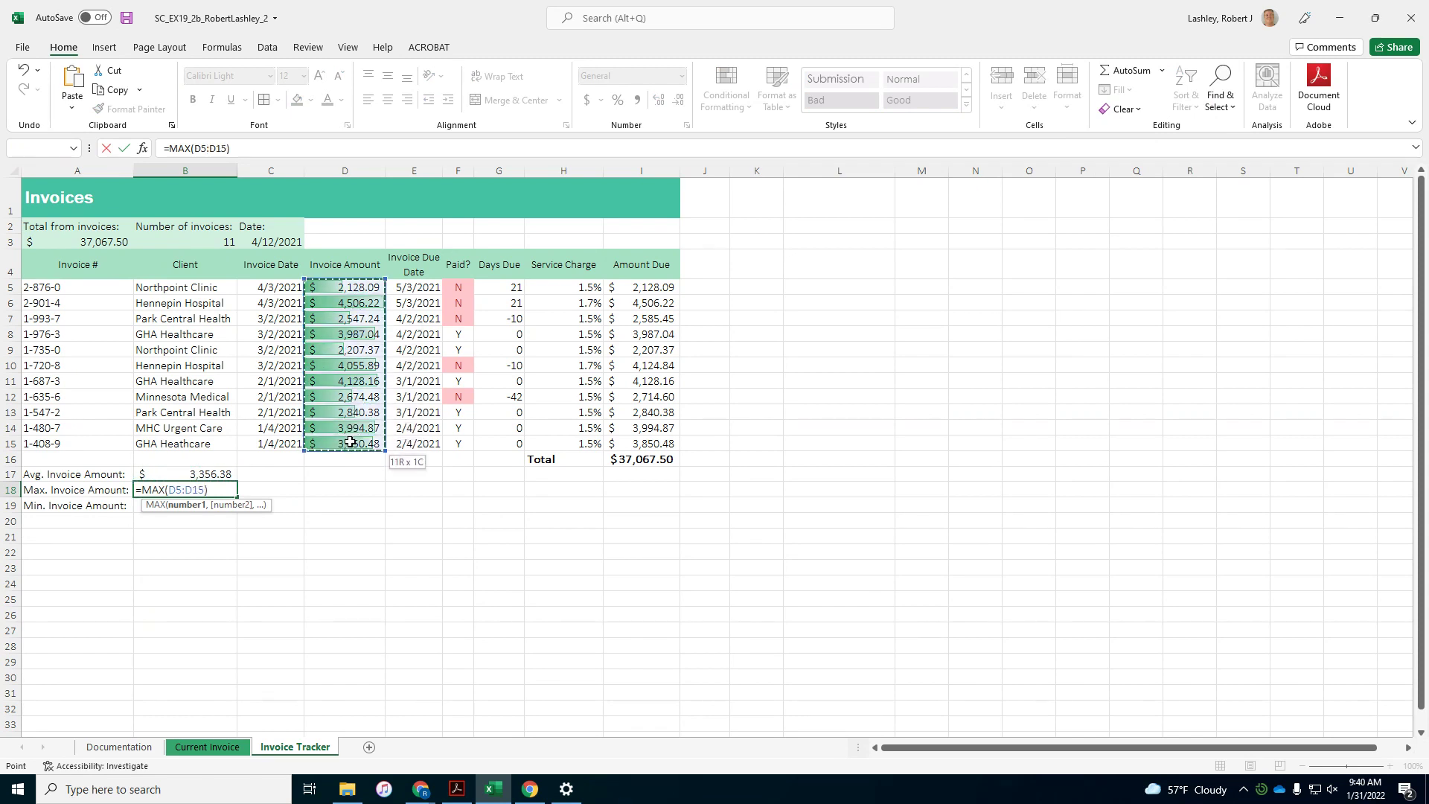
key(Return)
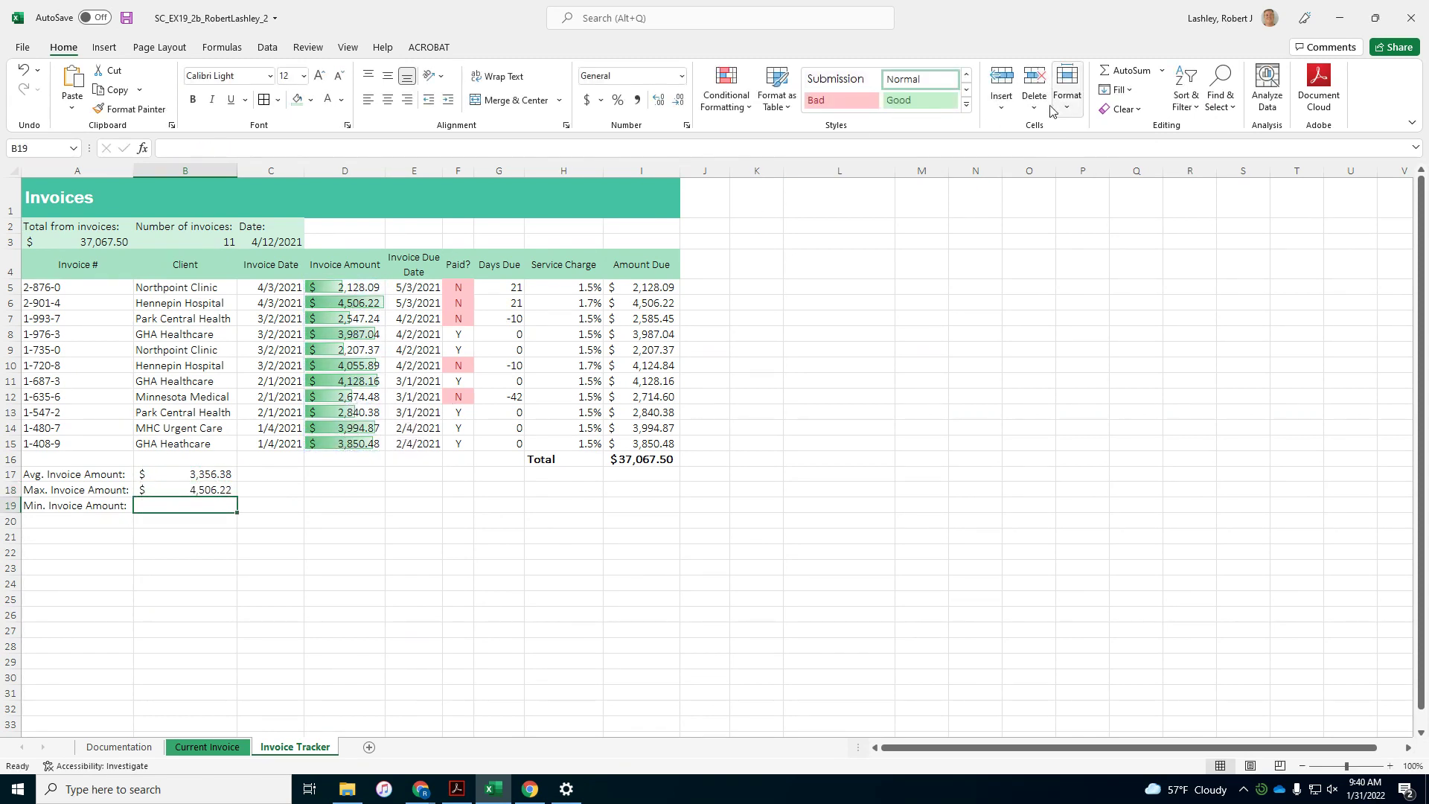
click(1161, 70)
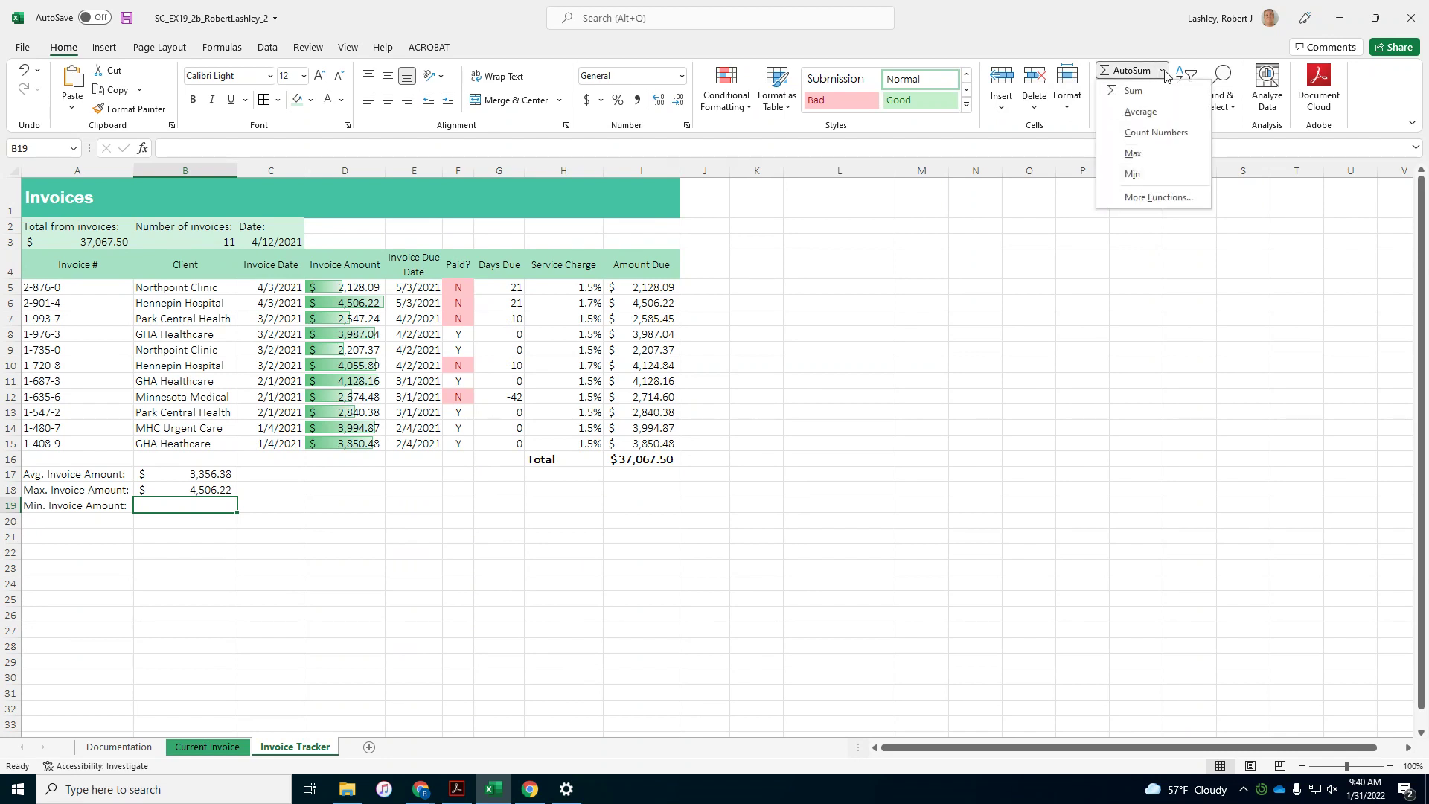
click(1133, 174)
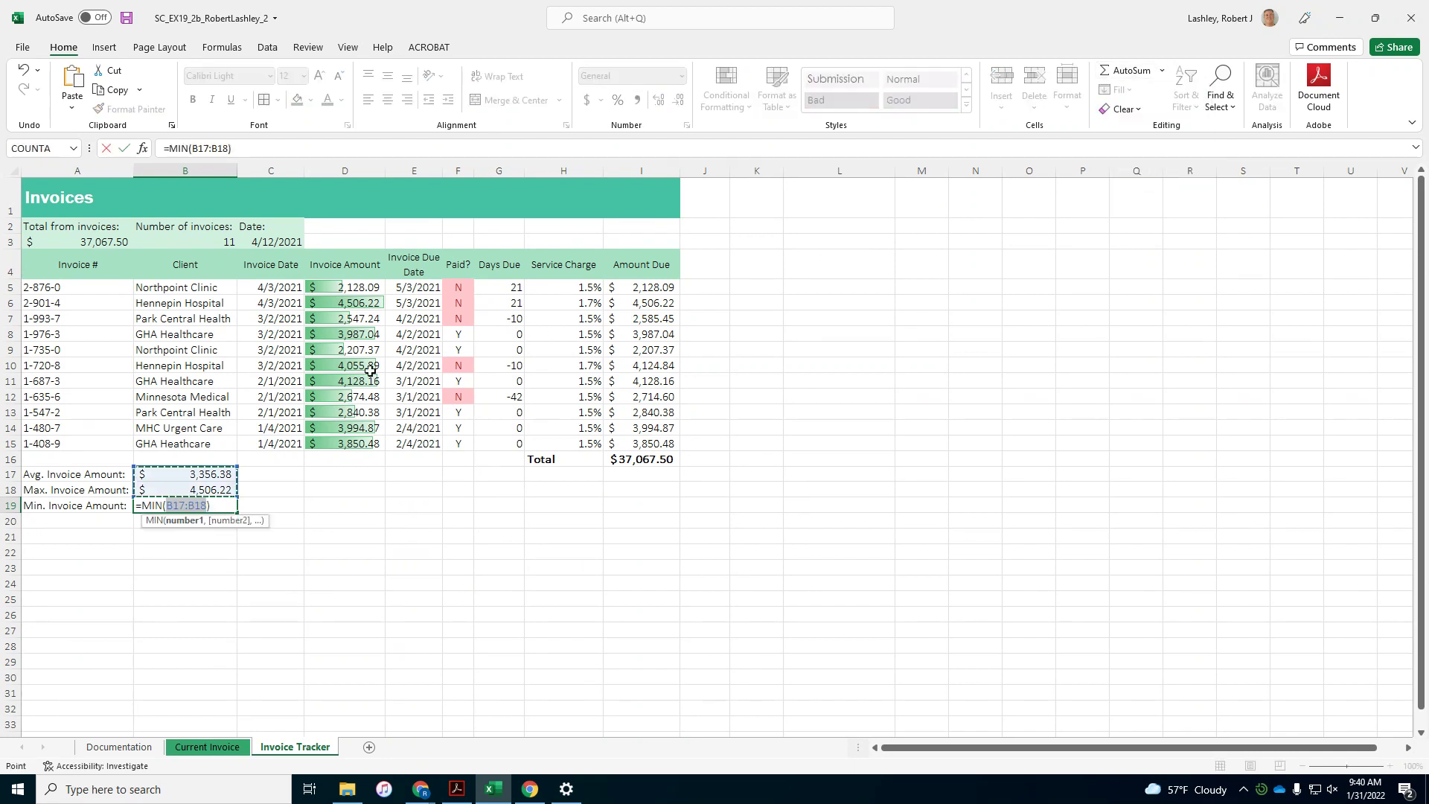
drag(353, 289, 335, 444)
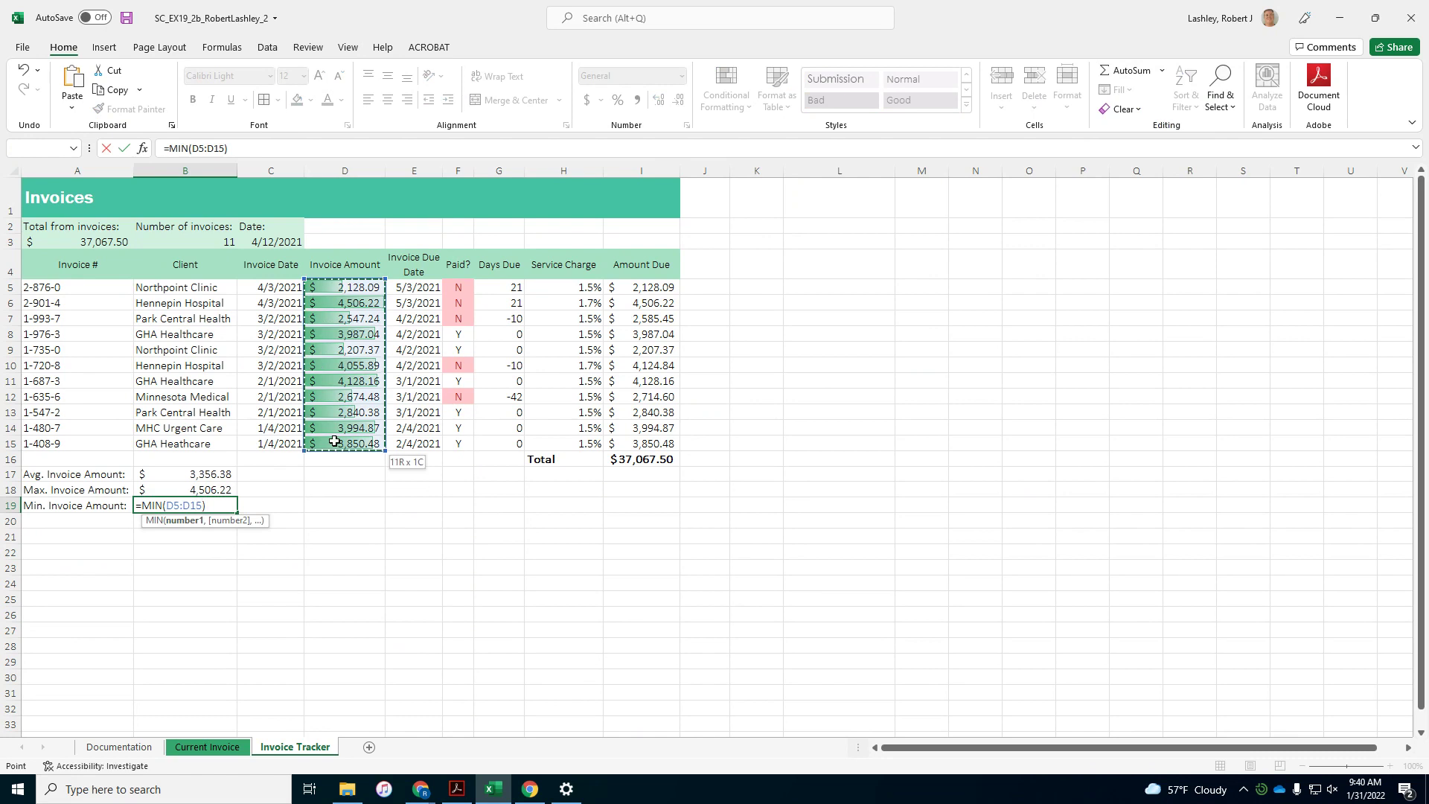
key(Return)
key(Return)
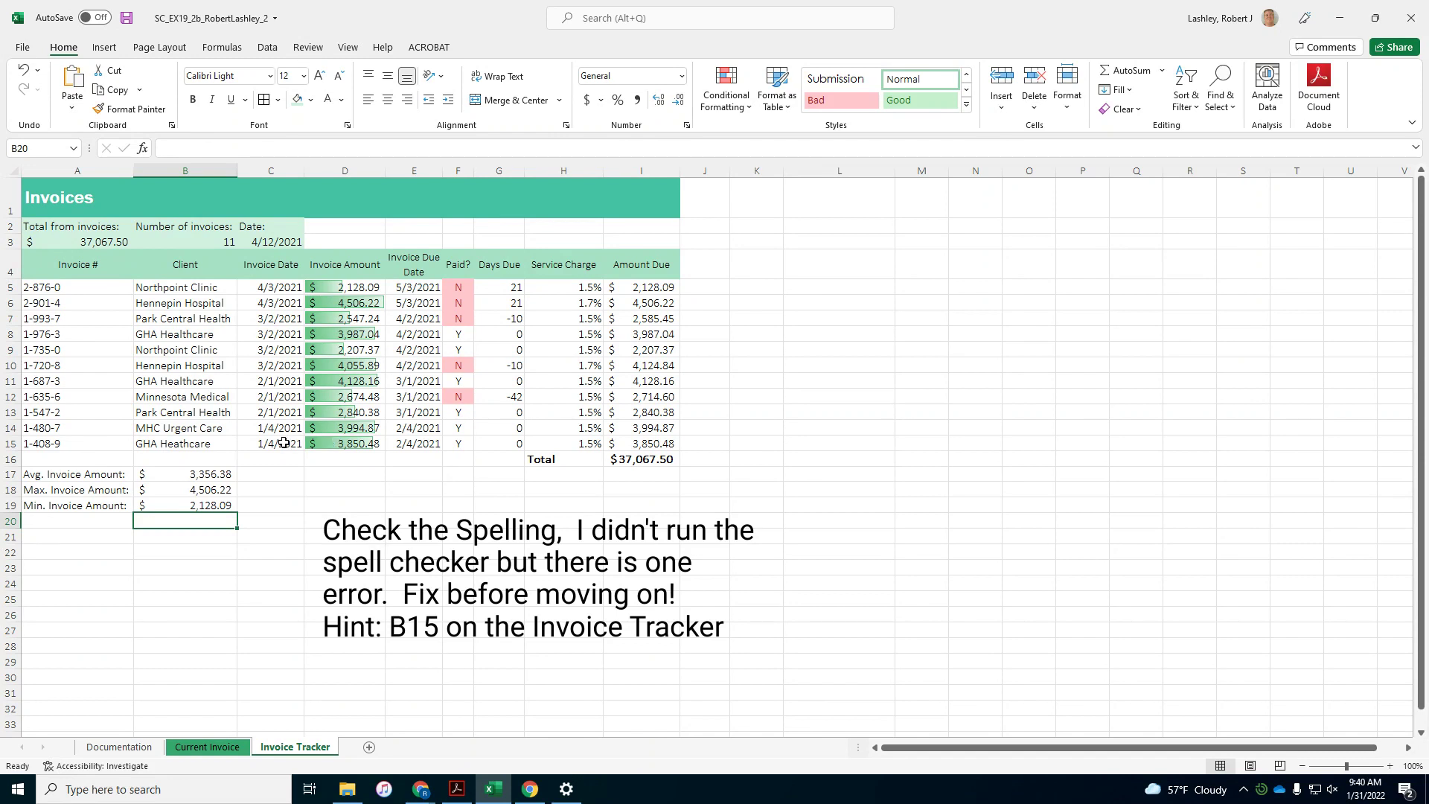
Colour the Invoice Tracker tab Green, Accent 3, then save the workbook
right_click(288, 747)
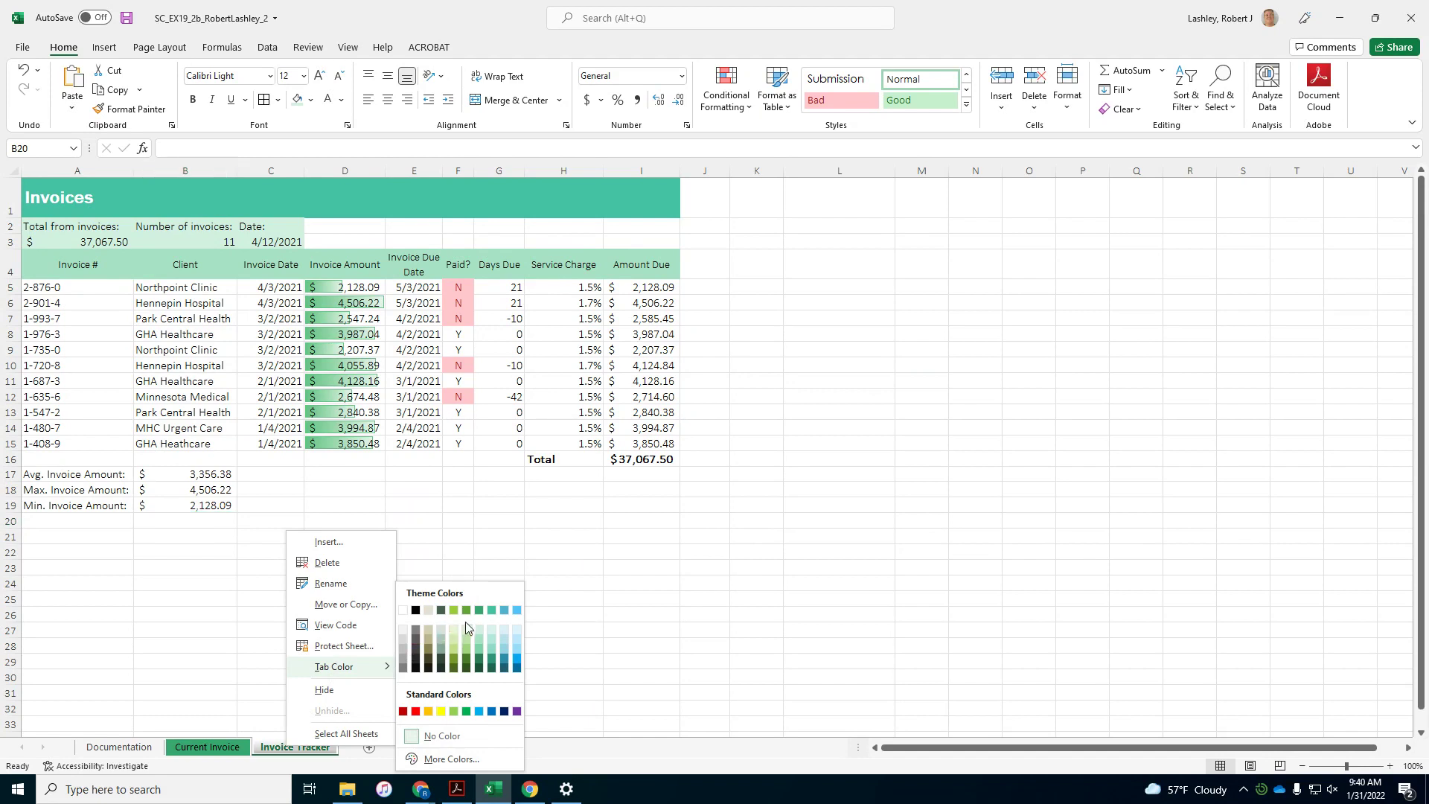
mouse_move(333, 667)
click(479, 610)
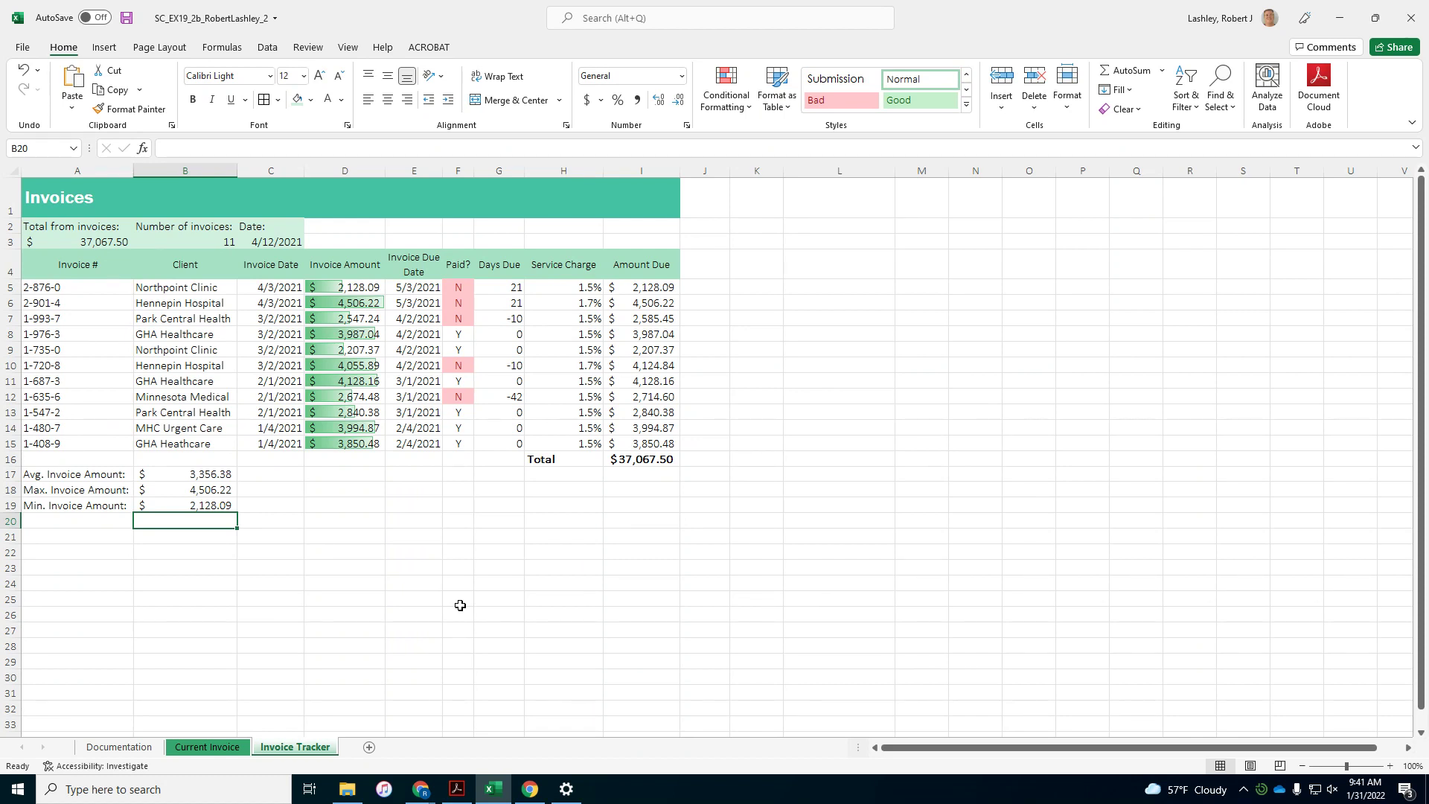
click(236, 749)
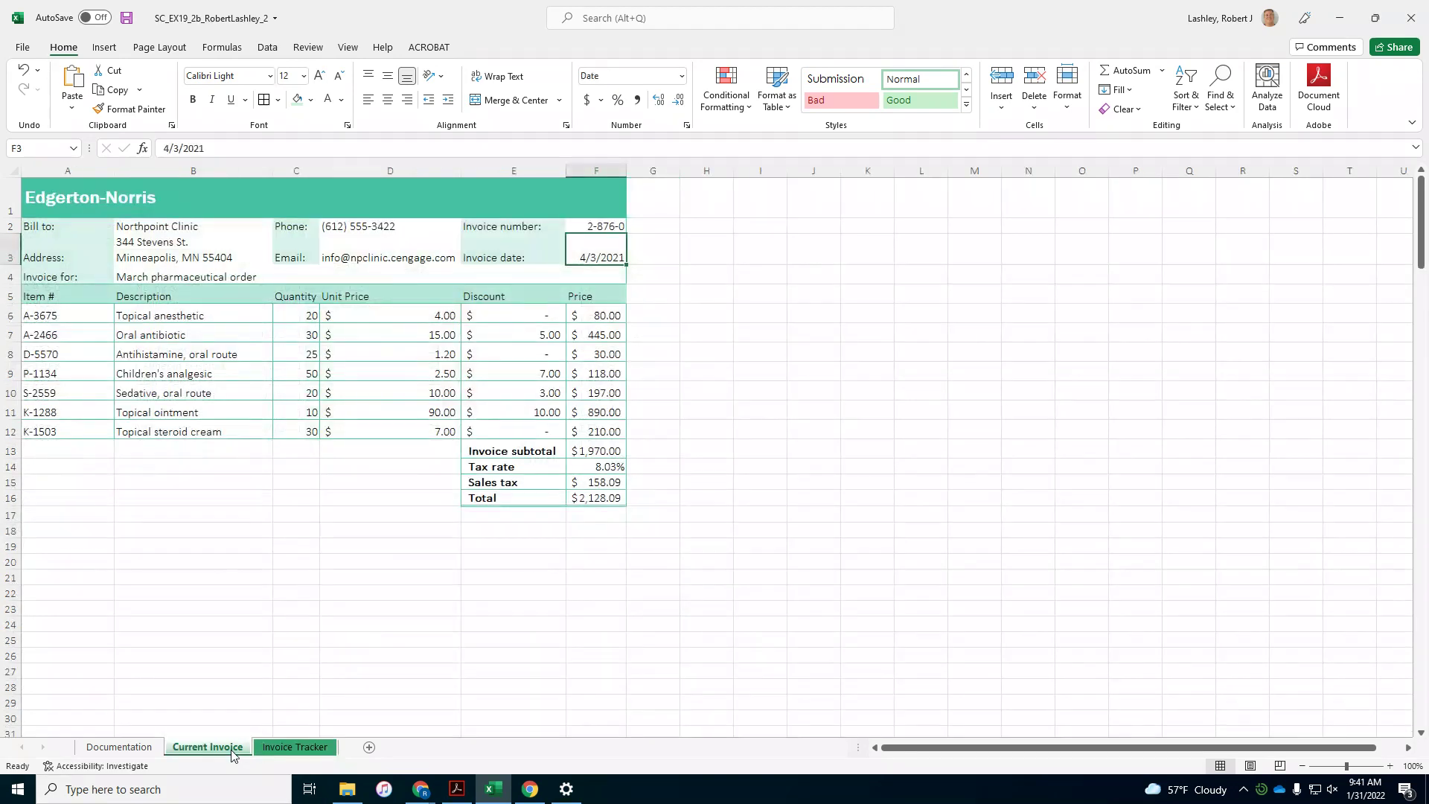
click(295, 747)
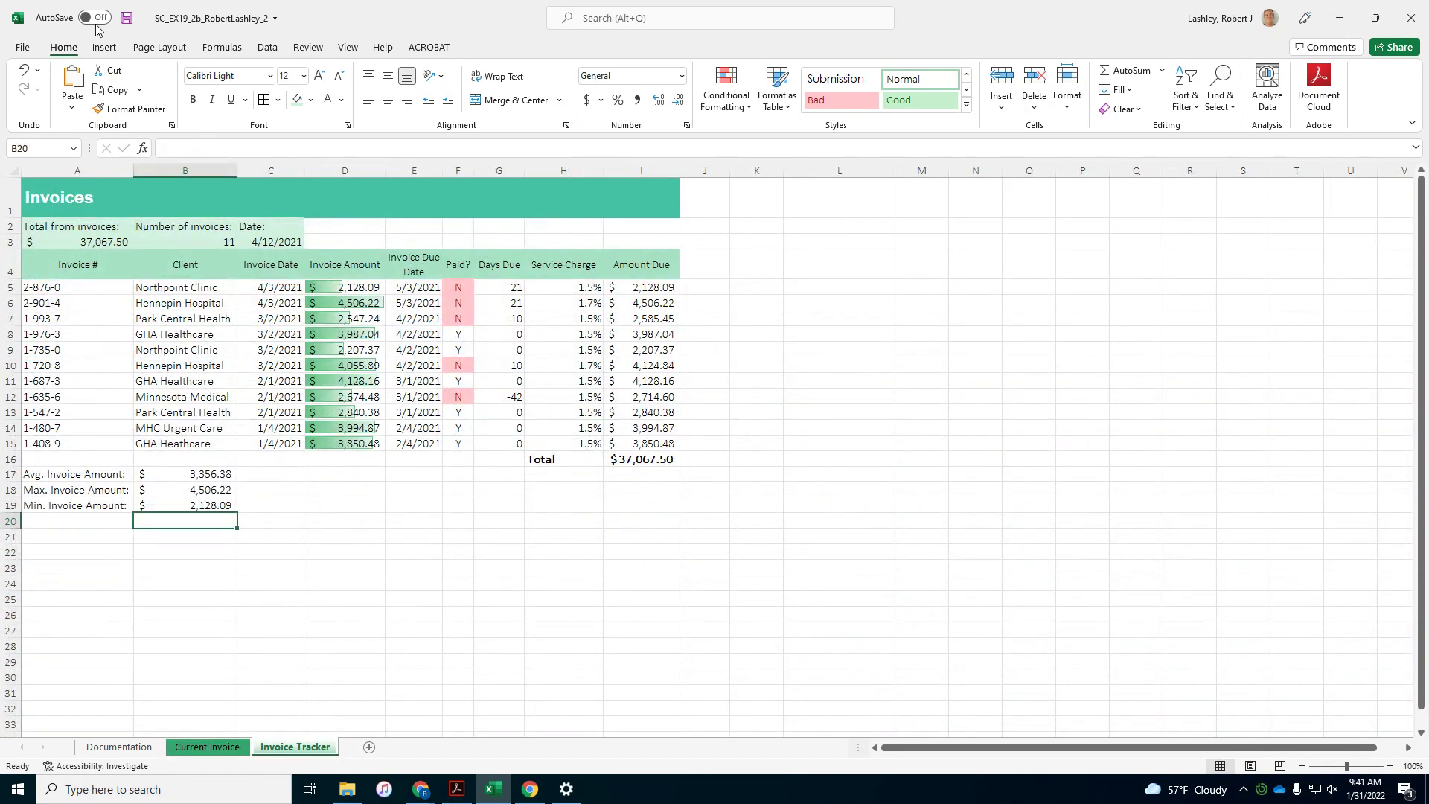
click(34, 53)
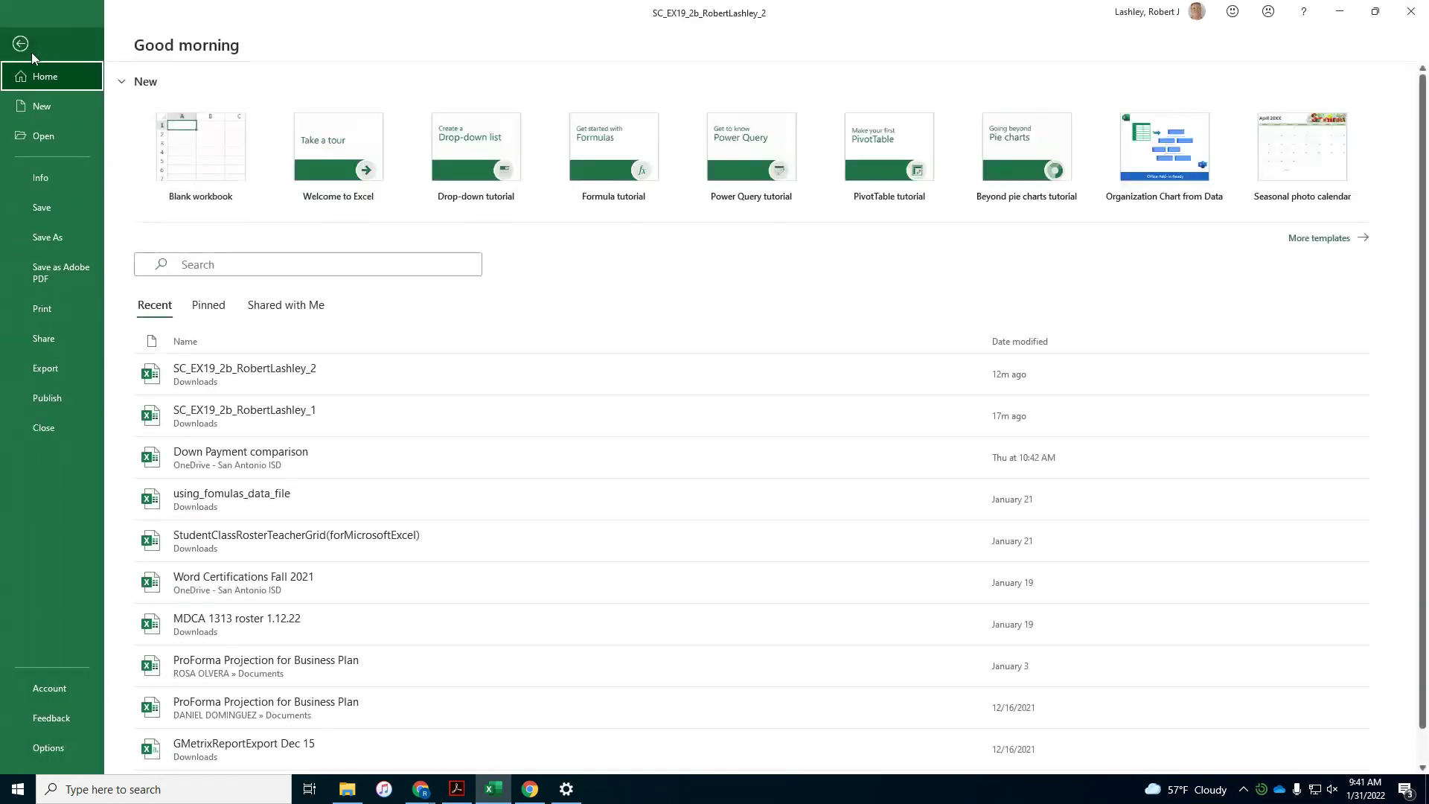